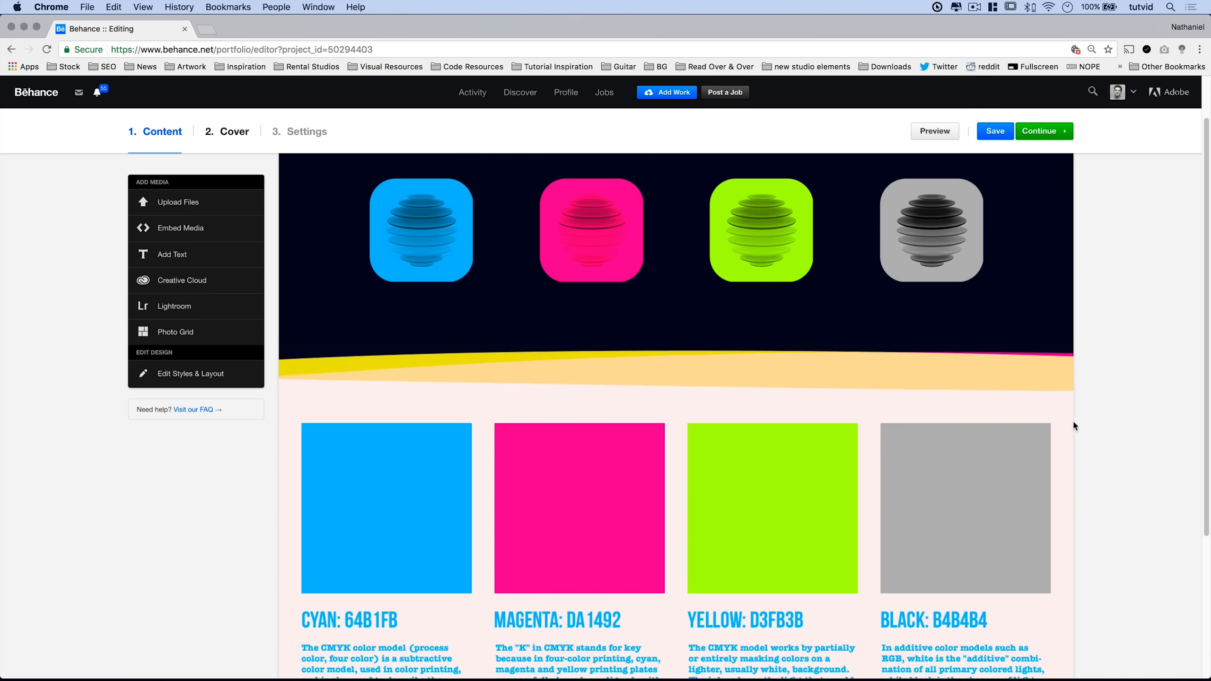
# - Switch to Photoshop and create a 1400 x 100 pixel RGB document at 72 pixels/inch with a white background
pyautogui.moveTo(970, 413)
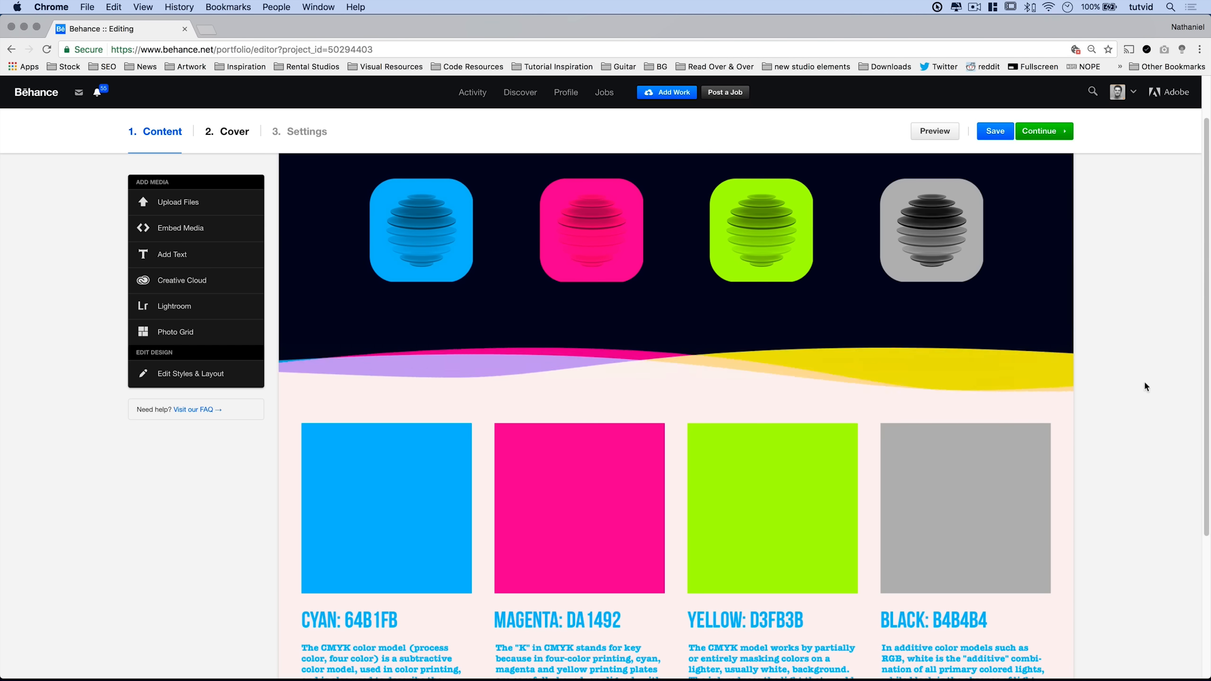
pyautogui.press('super+shift+Tab')
pyautogui.press('super+shift+Tab')
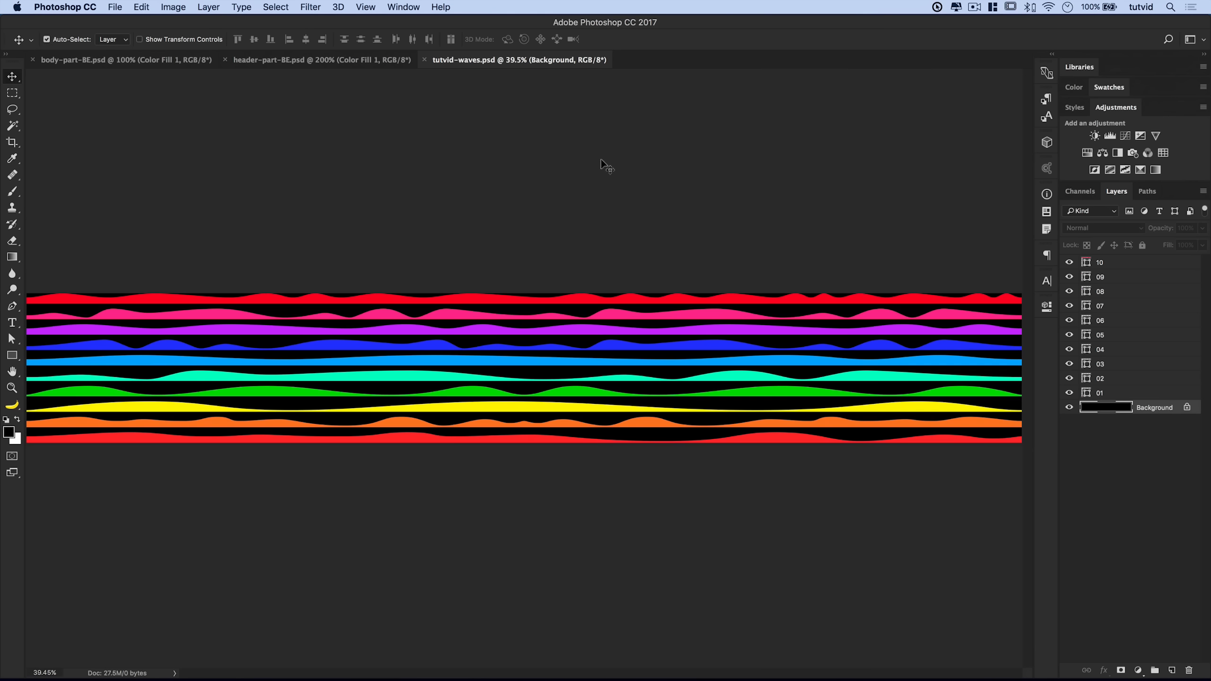
pyautogui.press('super+n')
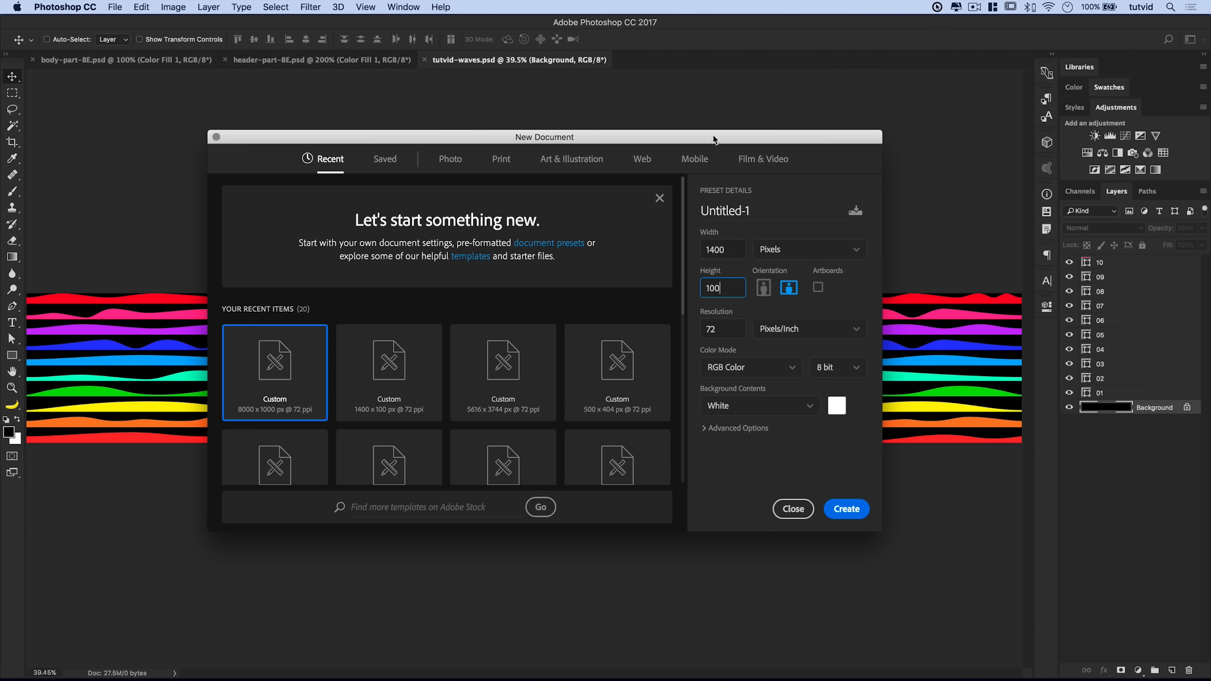
pyautogui.moveTo(713, 138); pyautogui.dragTo(725, 131)
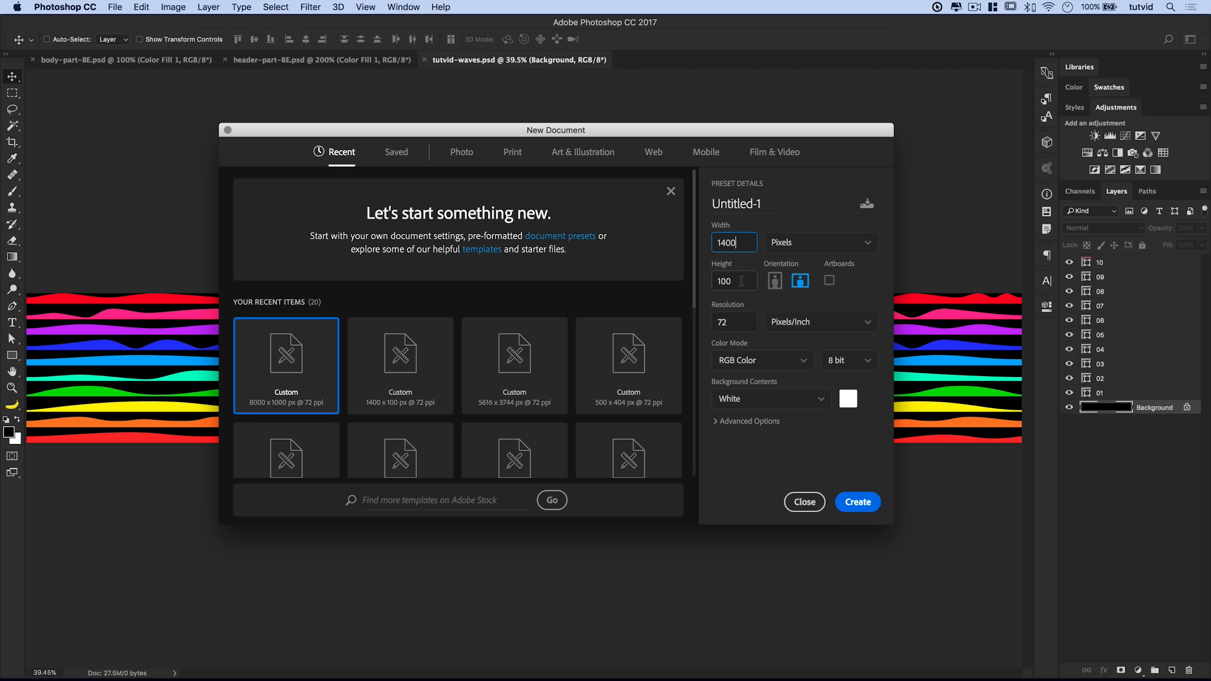
pyautogui.click(865, 503)
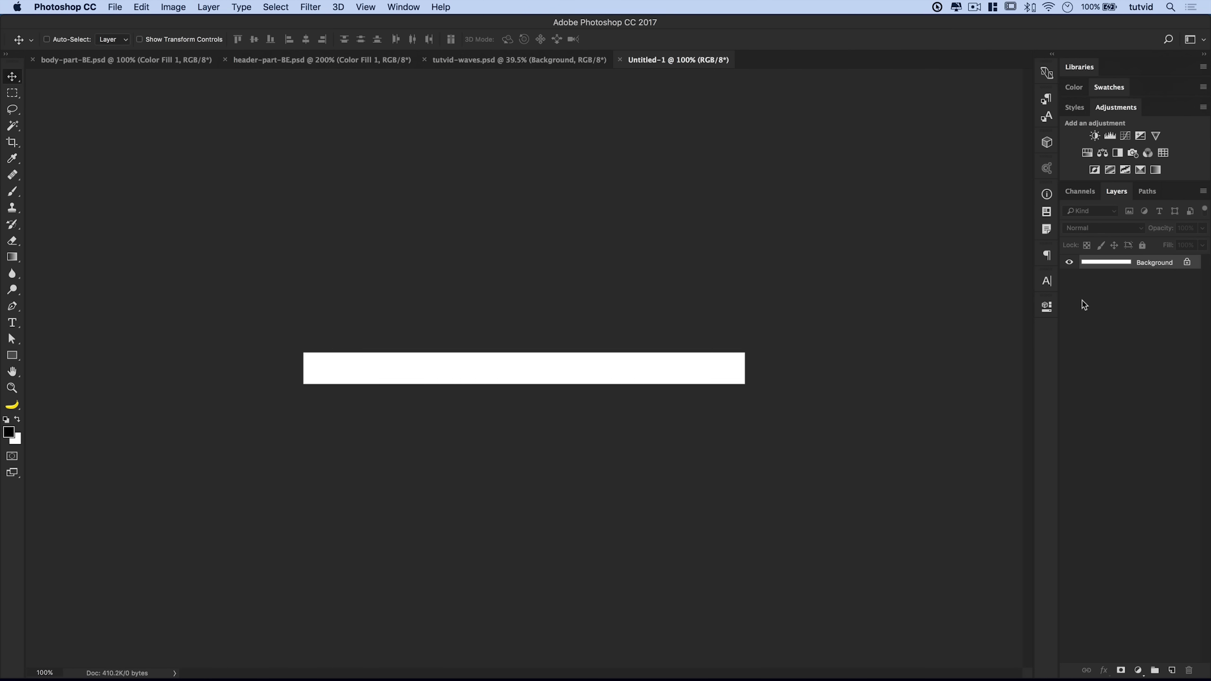
# - Add a Solid Color fill layer in dark navy #000a25 above the Background layer
pyautogui.click(1139, 671)
pyautogui.click(1138, 430)
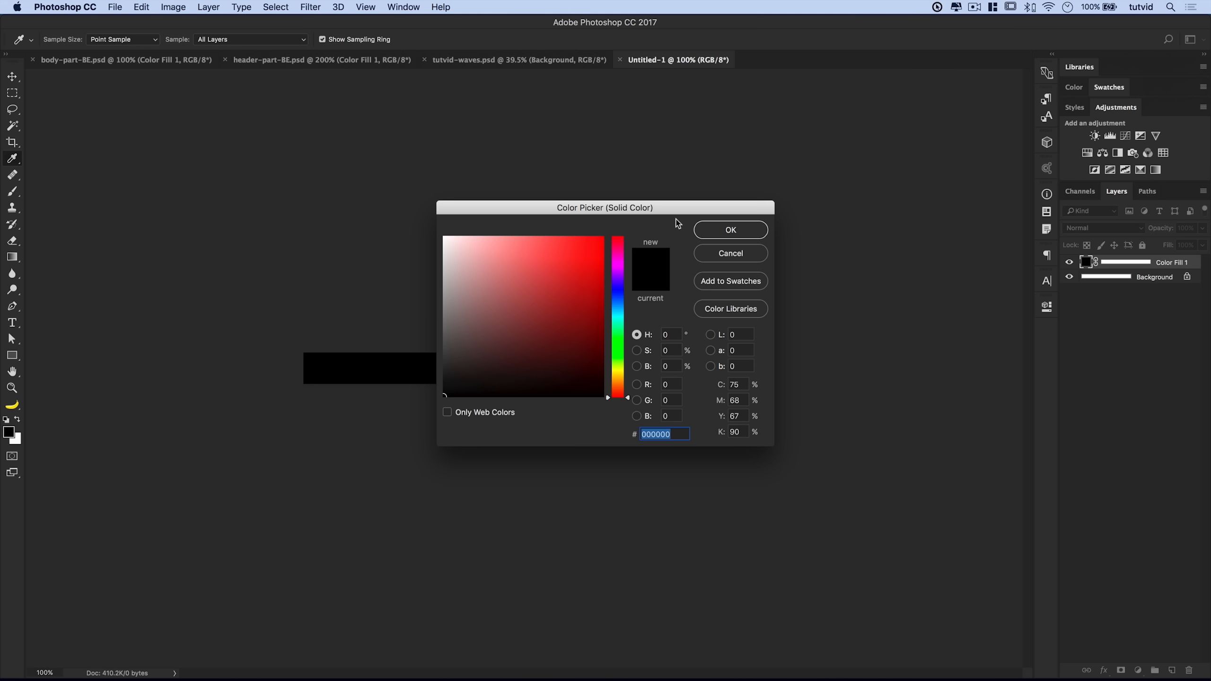
pyautogui.moveTo(683, 211); pyautogui.dragTo(663, 221)
pyautogui.write('000a25')
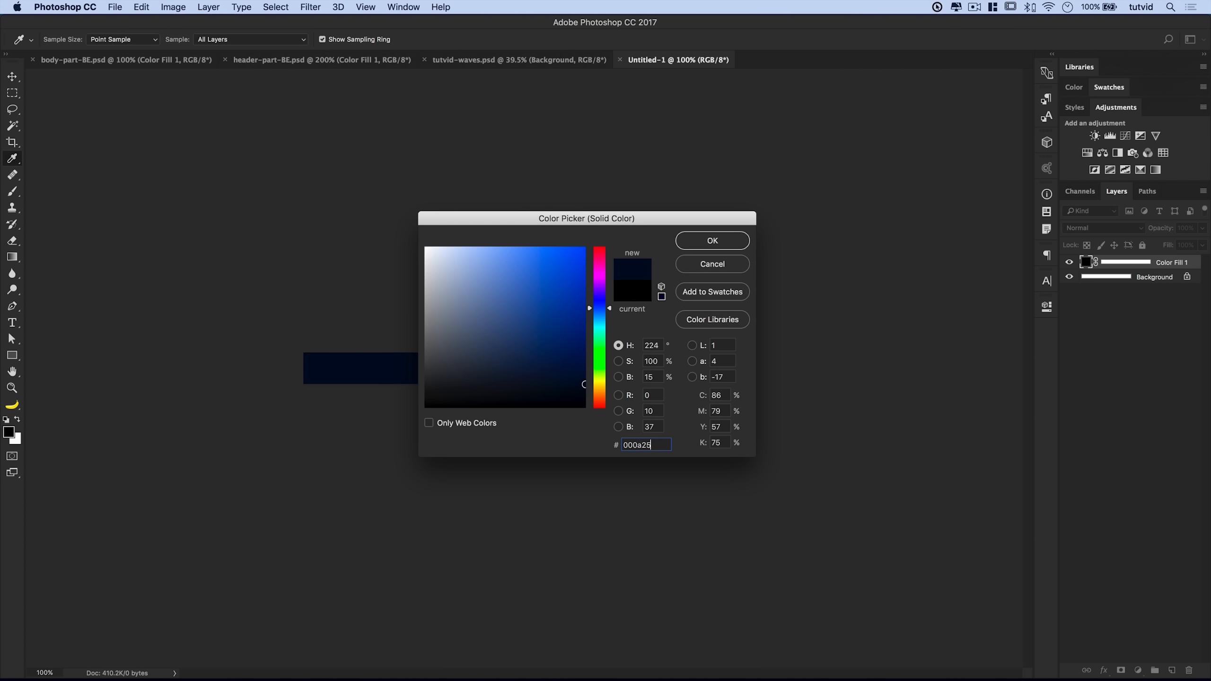
pyautogui.click(713, 241)
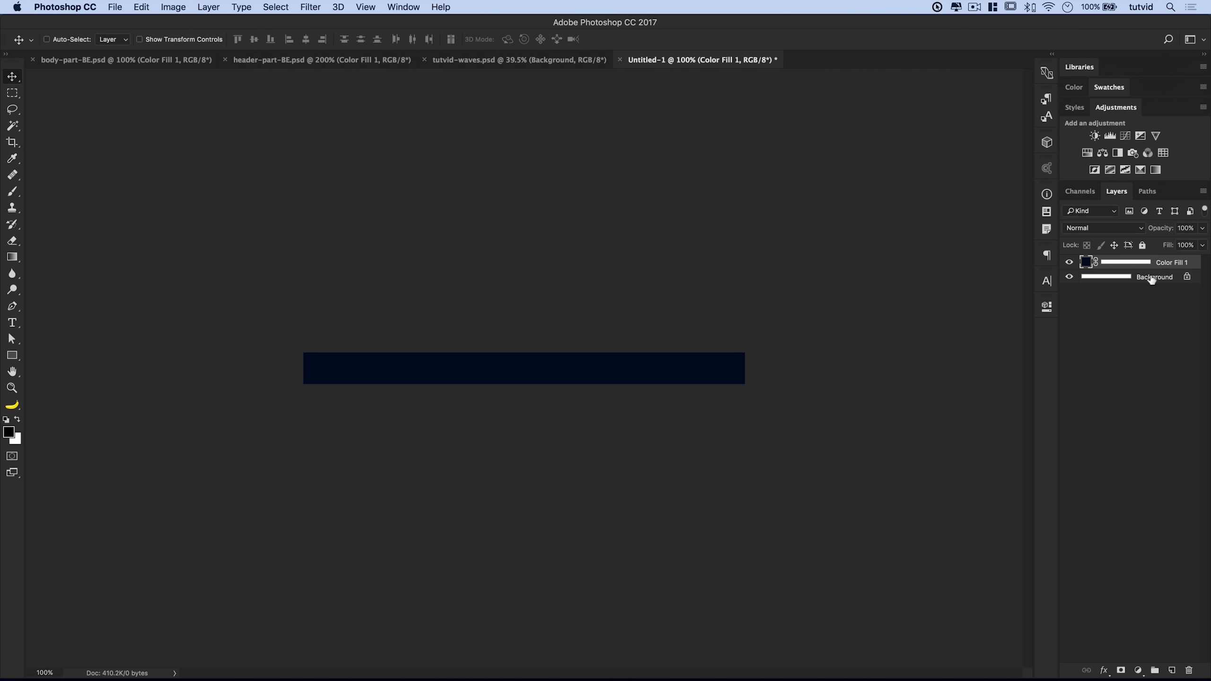
# - Unlock and delete the Background layer, and change the remaining fill layer's colour to #010716
pyautogui.press('alt')
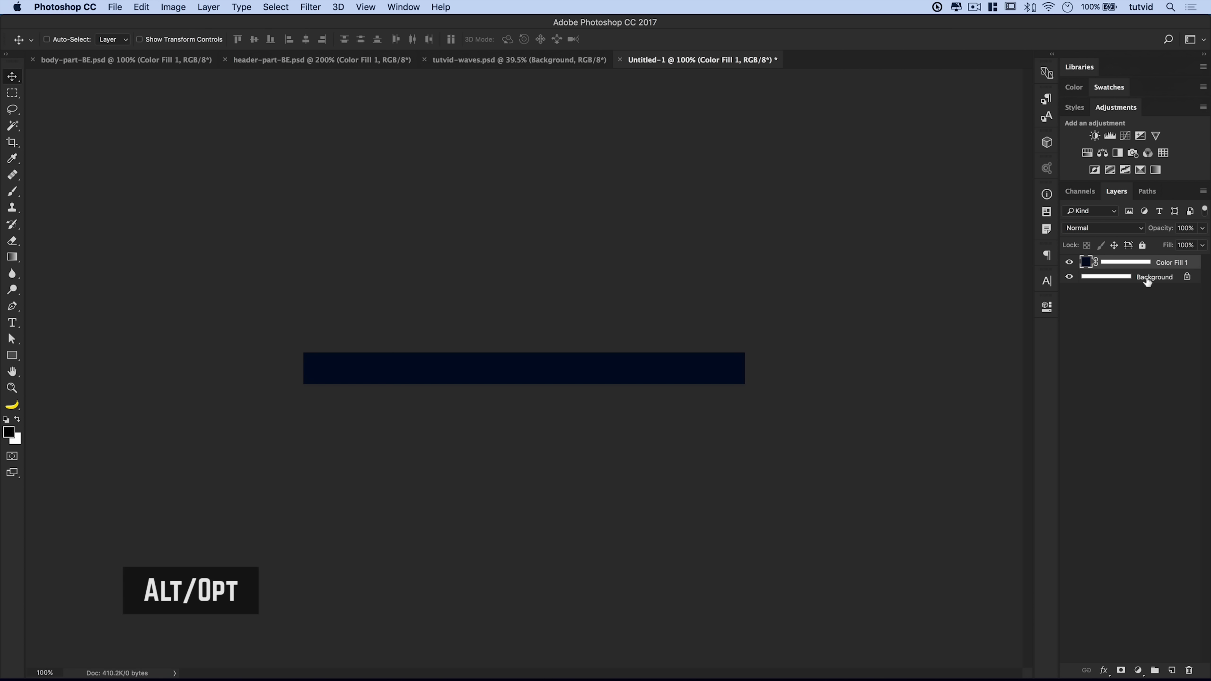
pyautogui.keyDown('alt'); pyautogui.doubleClick(1148, 281); pyautogui.keyUp('alt')
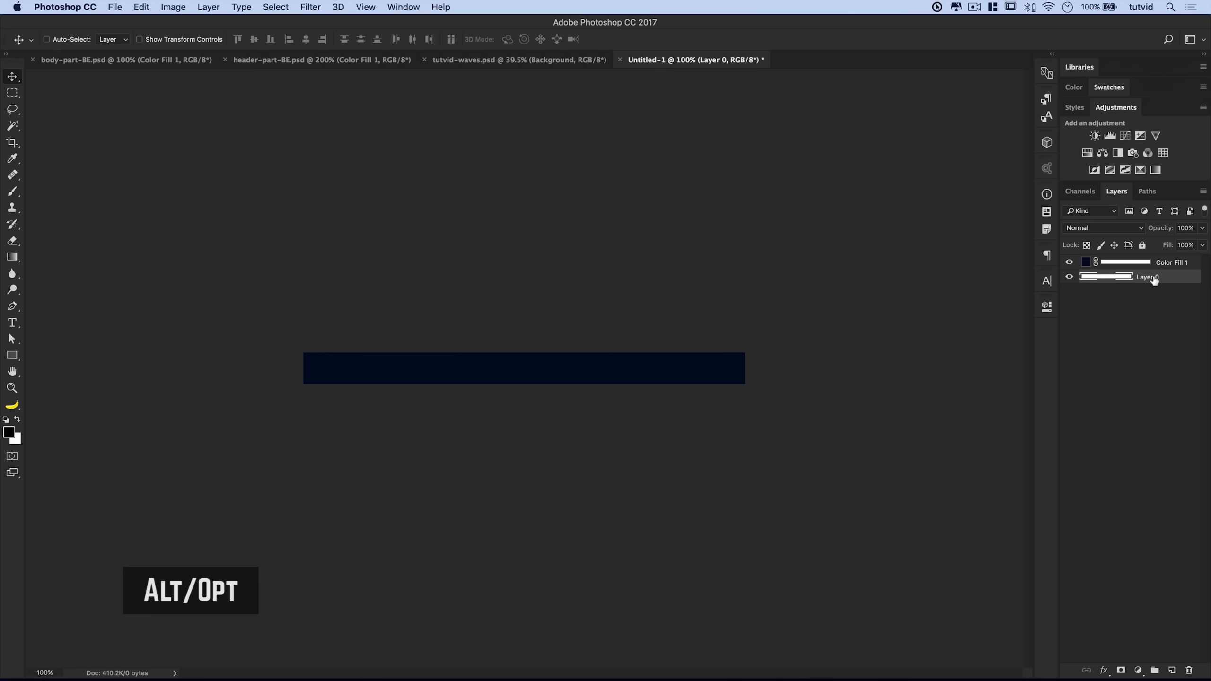
pyautogui.moveTo(1154, 281); pyautogui.dragTo(1189, 670)
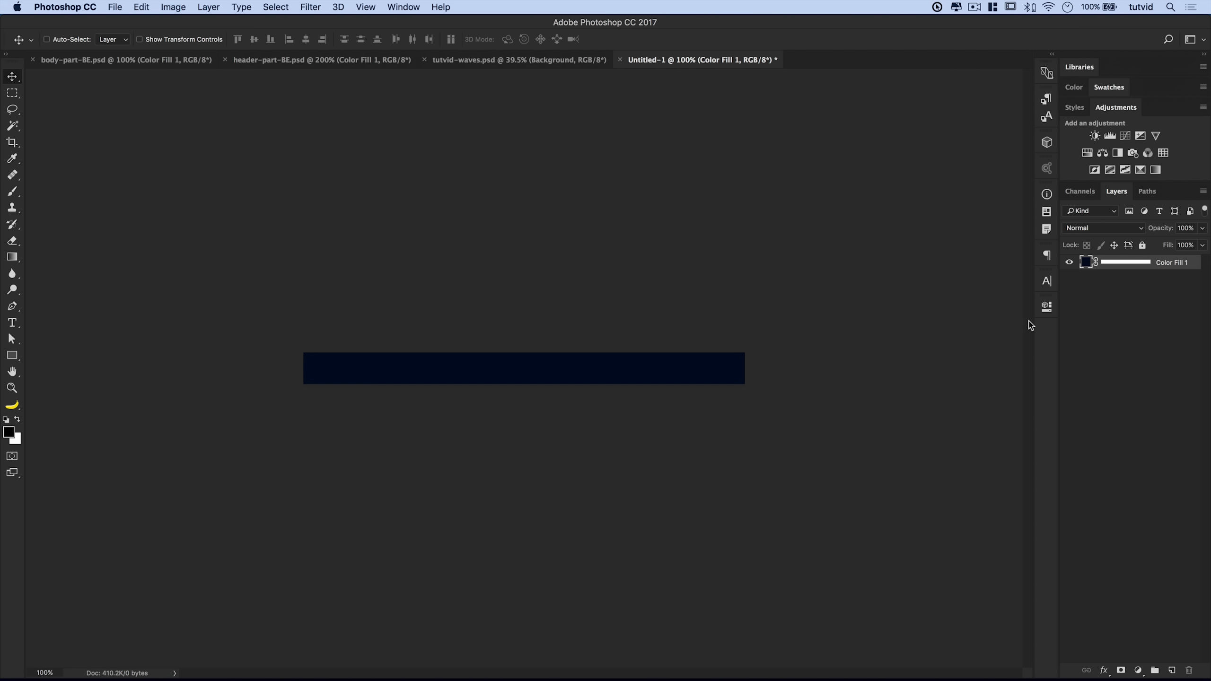
pyautogui.doubleClick(1086, 262)
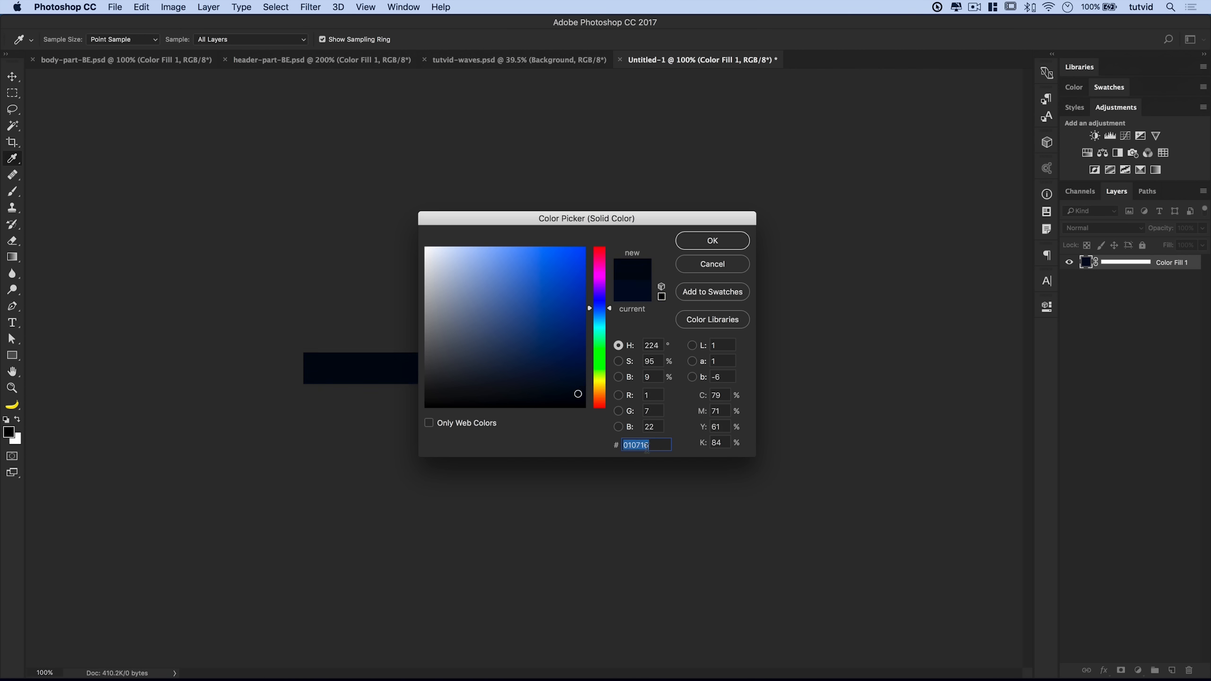
pyautogui.click(712, 247)
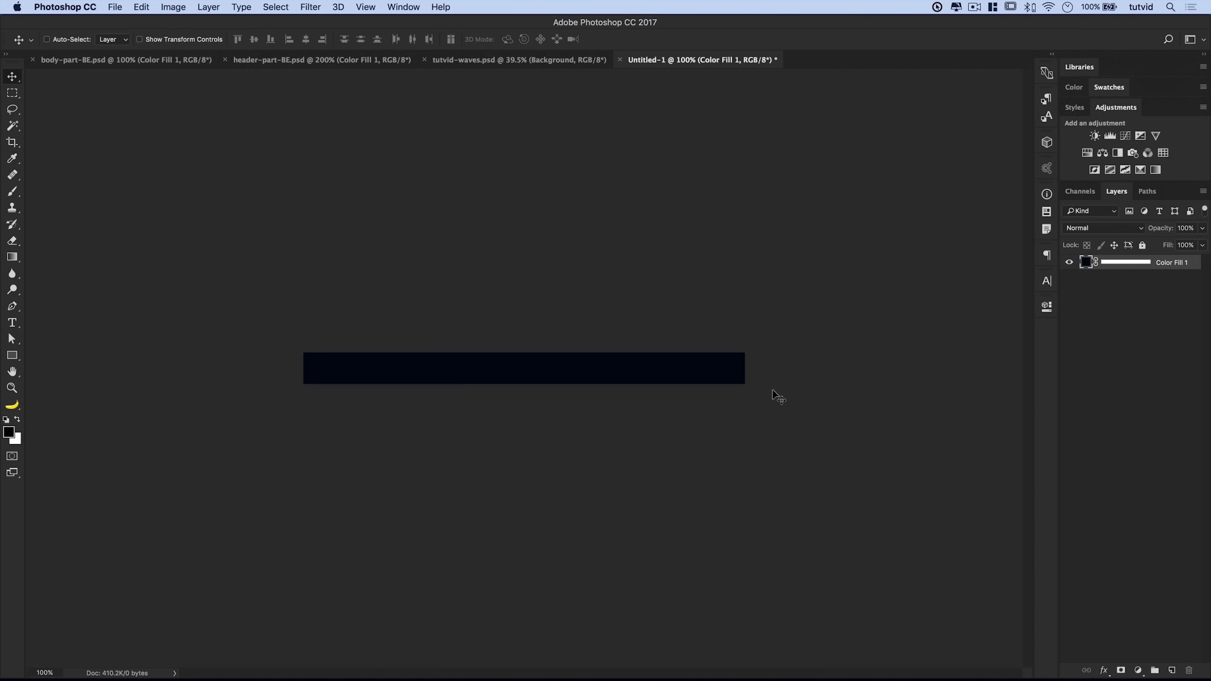
# - Check that snapping is enabled with its Snap To targets, and turn on the rulers
pyautogui.click(371, 7)
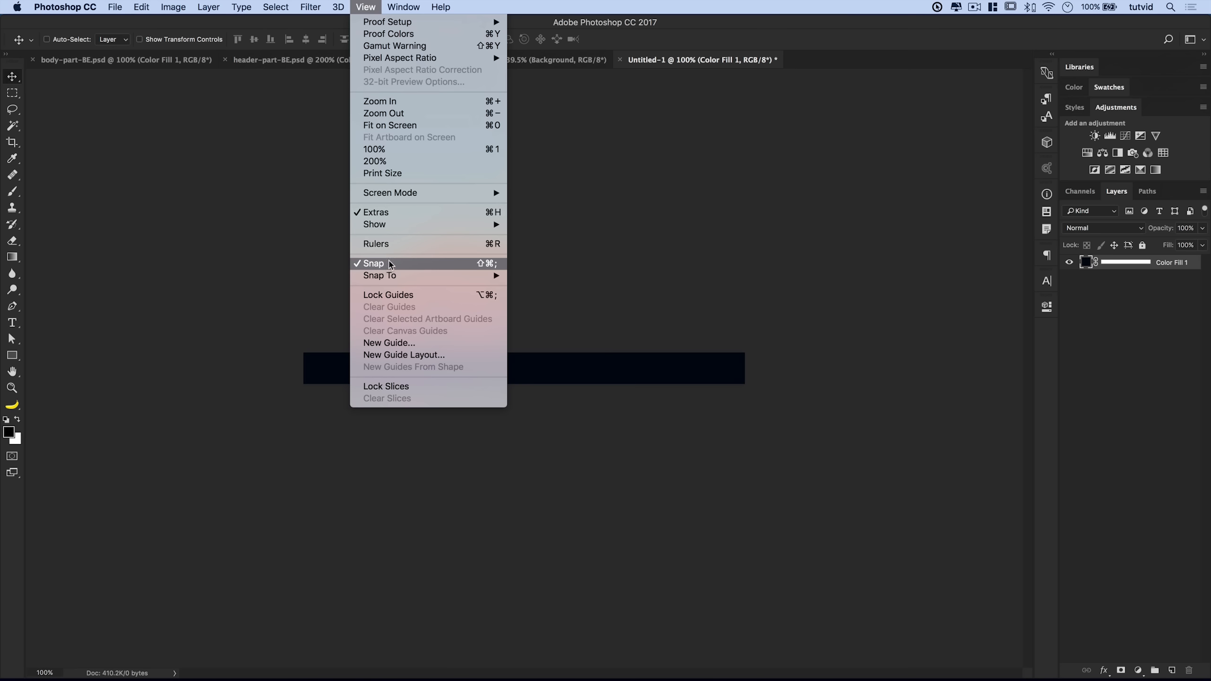
pyautogui.moveTo(394, 276)
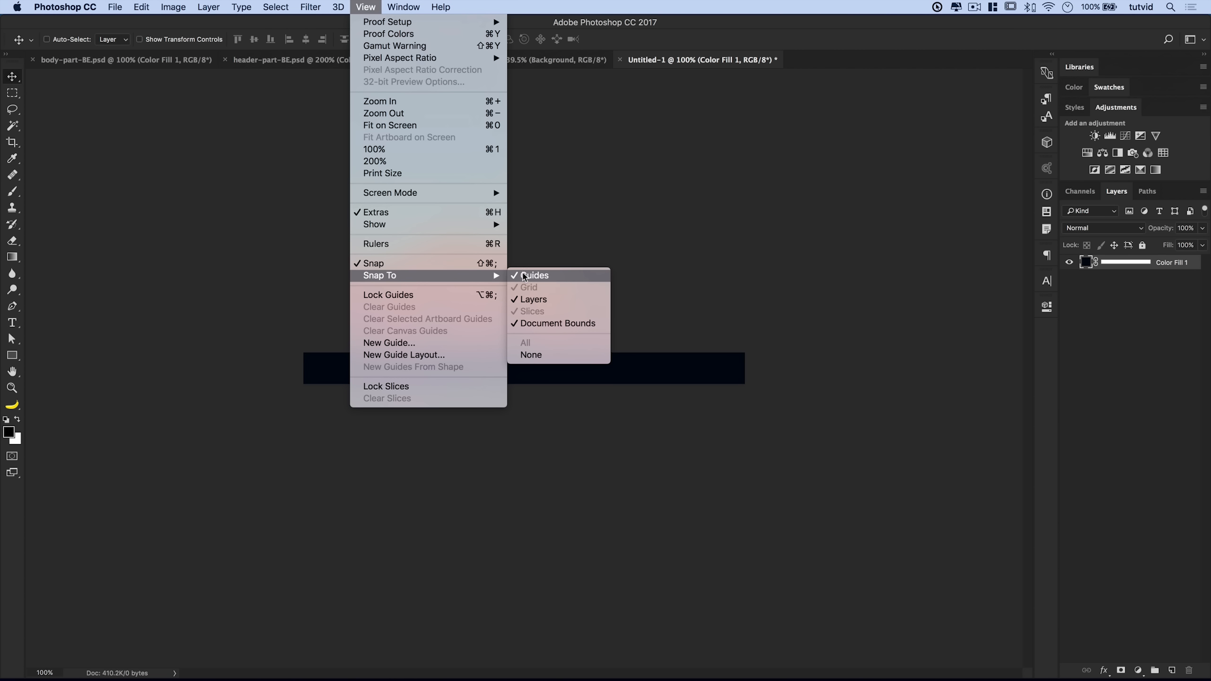
pyautogui.click(263, 49)
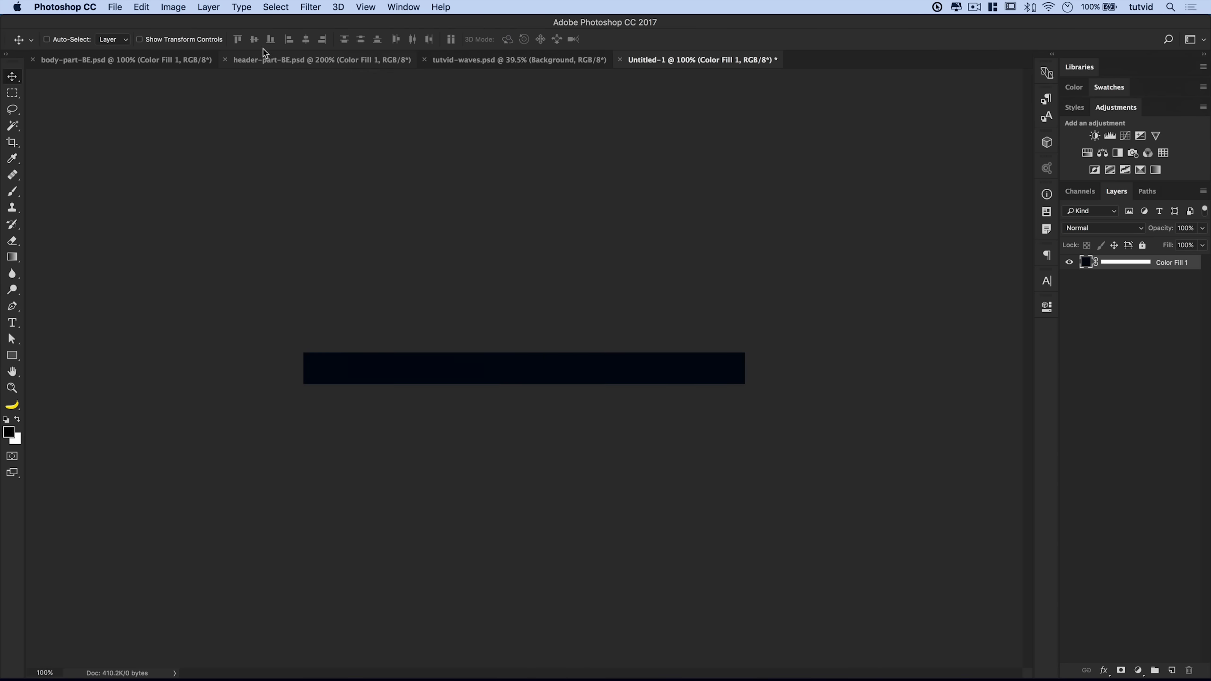
pyautogui.click(366, 7)
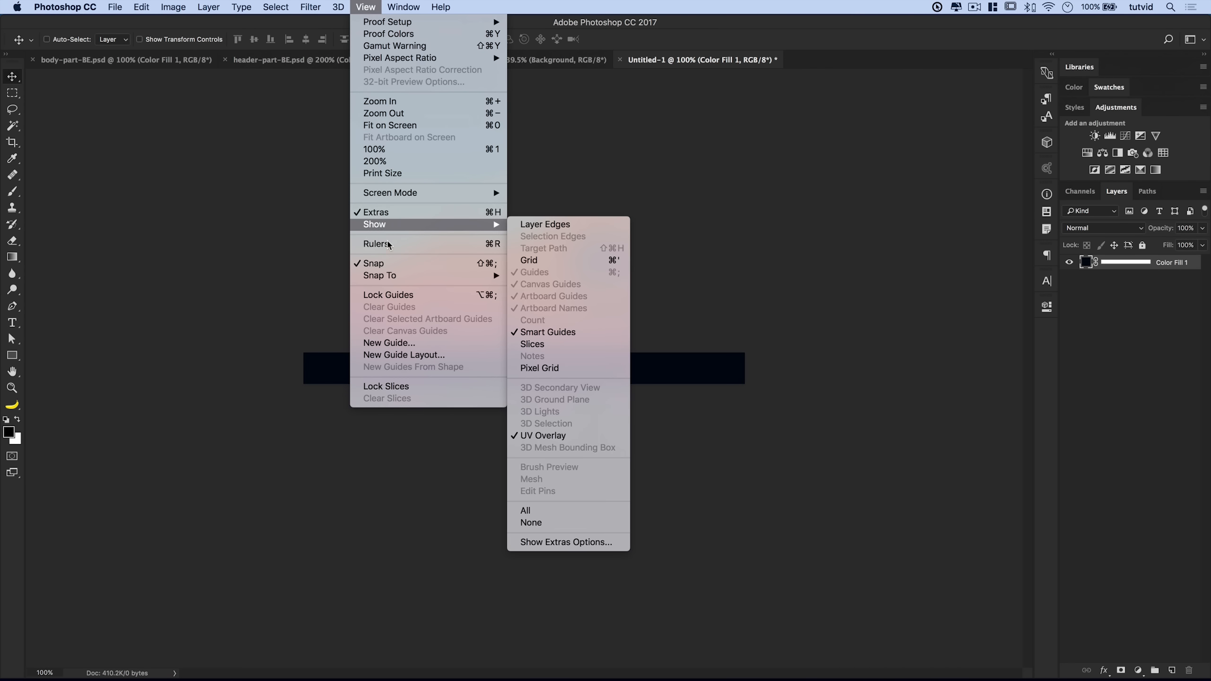
pyautogui.click(401, 244)
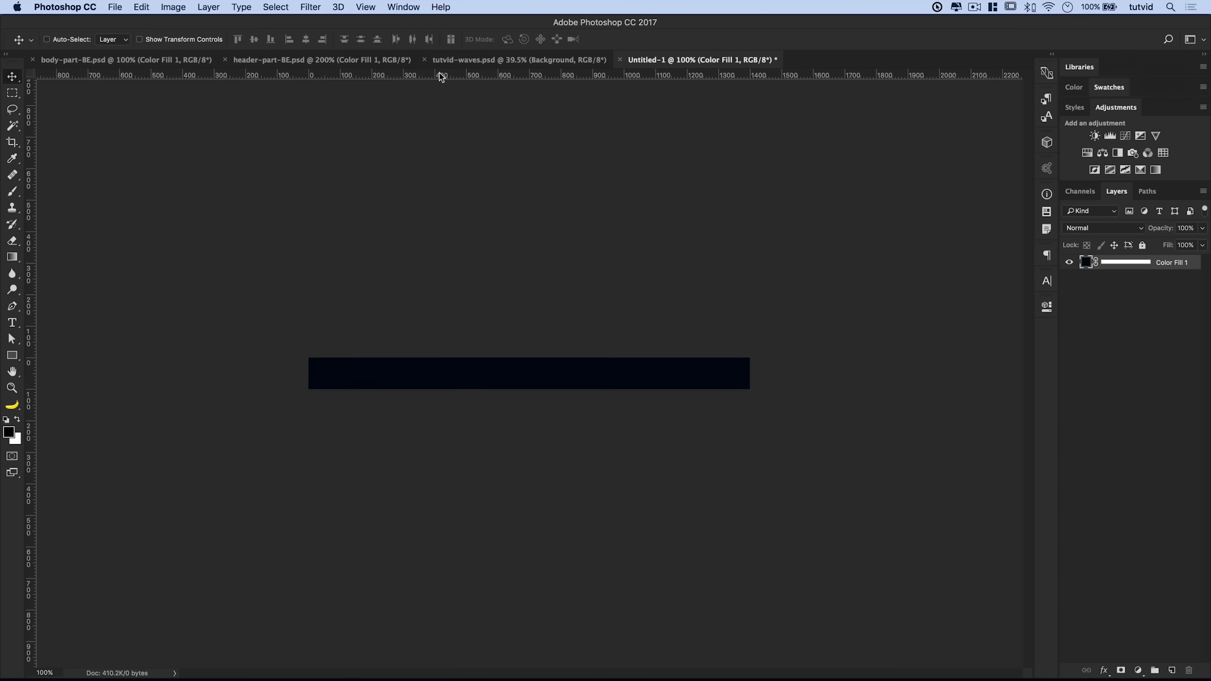
# - Switch to Chrome to examine where the wave divider meets the sections of the Behance project, and return to Photoshop
pyautogui.press('super+plus')
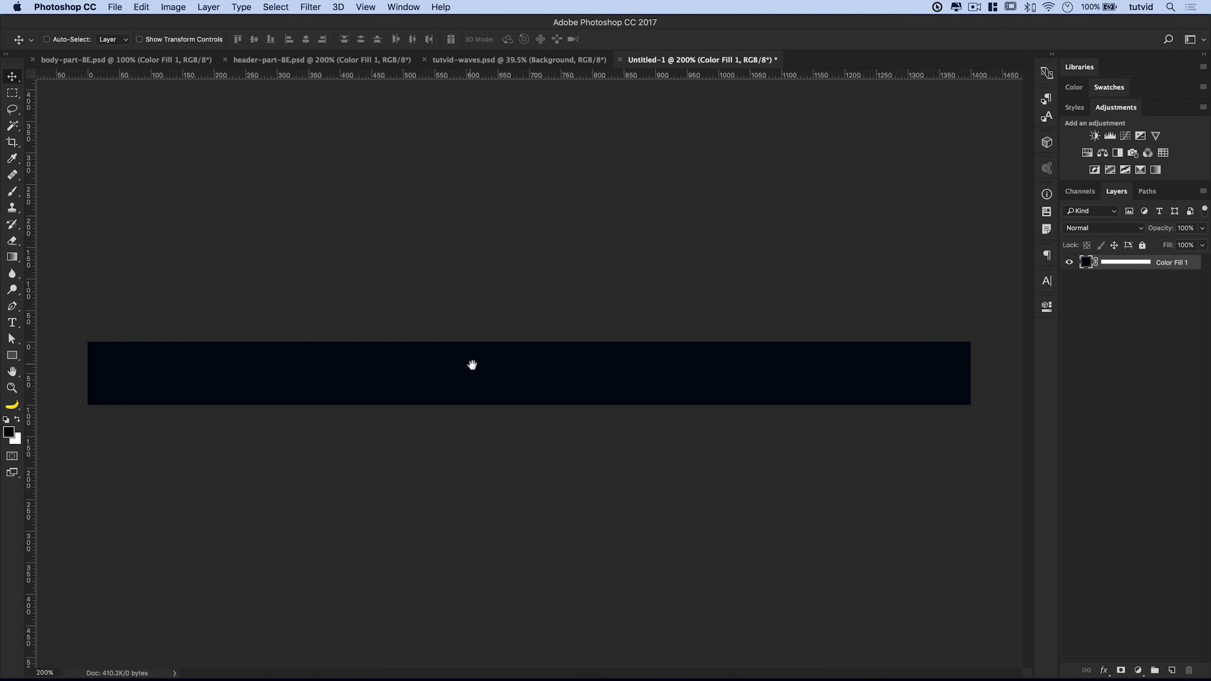
pyautogui.press('super+Tab')
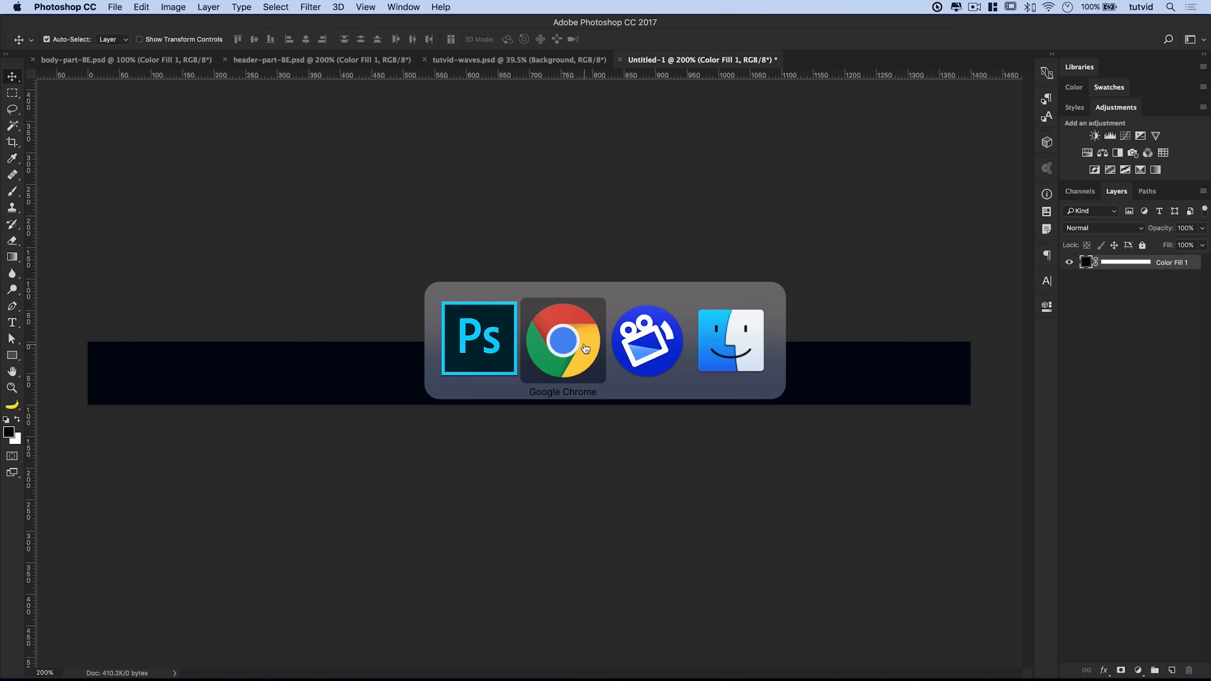
pyautogui.click(586, 348)
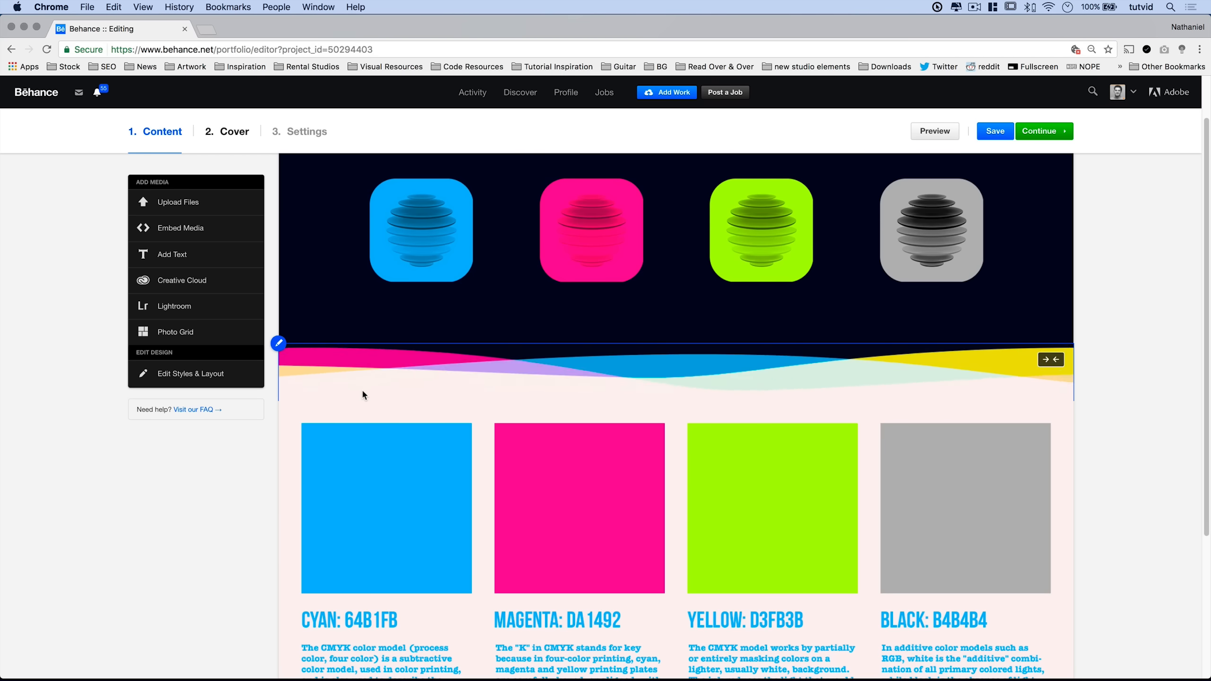
pyautogui.moveTo(375, 399)
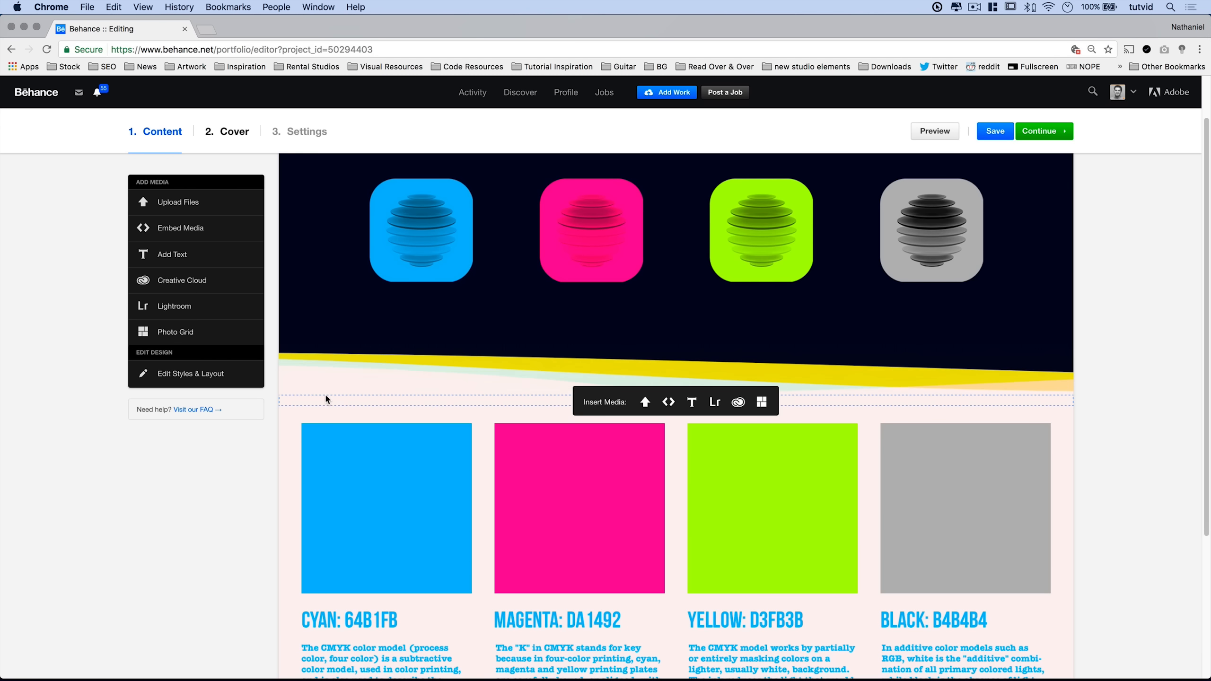
pyautogui.moveTo(292, 392)
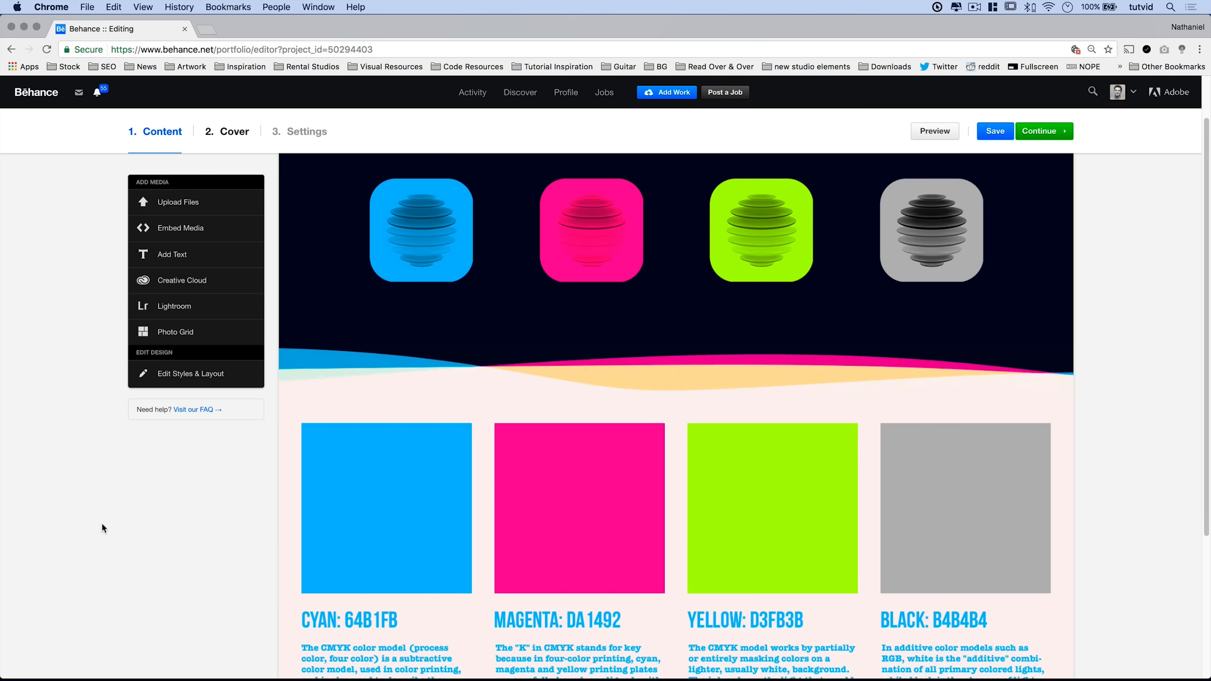
pyautogui.press('super+Tab')
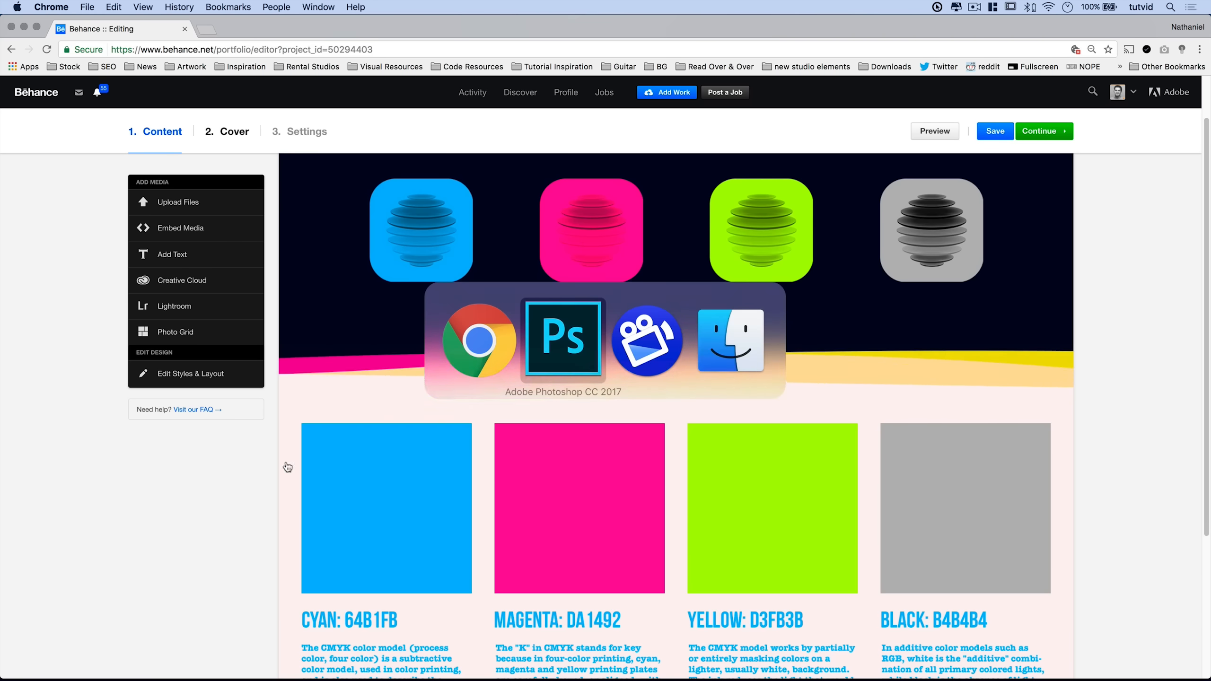
pyautogui.click(561, 352)
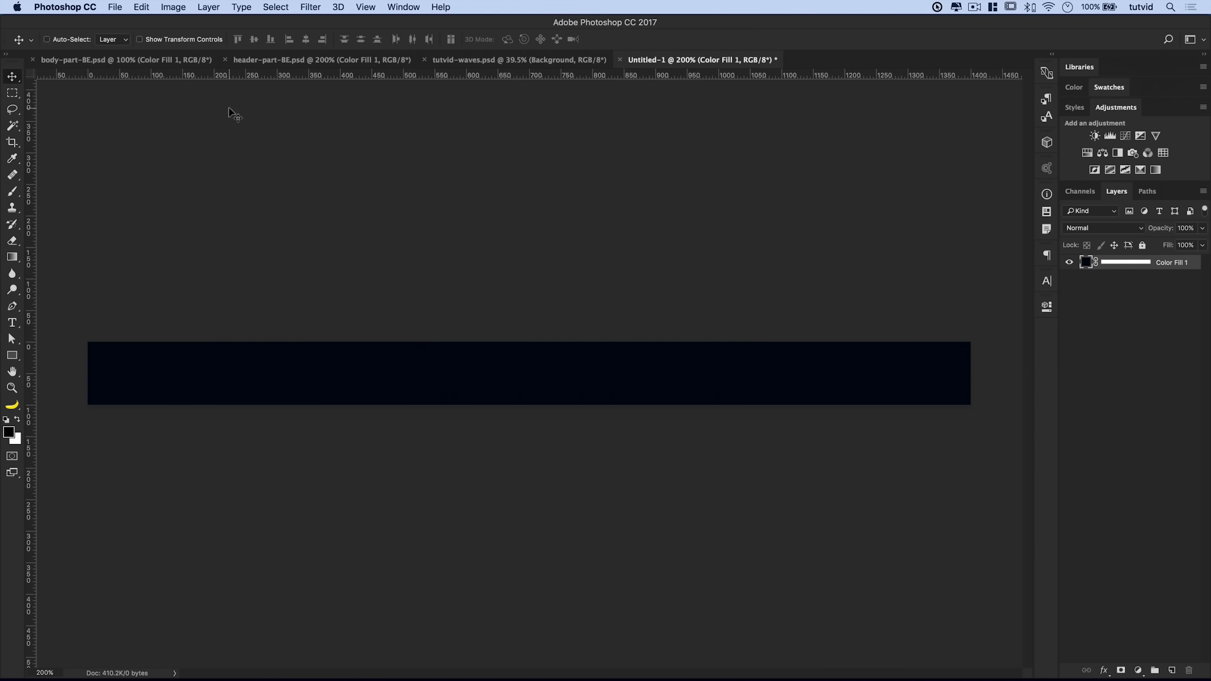
# - Place three horizontal guides across the strip at about 12, 60 and 85 px below its top edge
pyautogui.moveTo(234, 78); pyautogui.dragTo(270, 396)
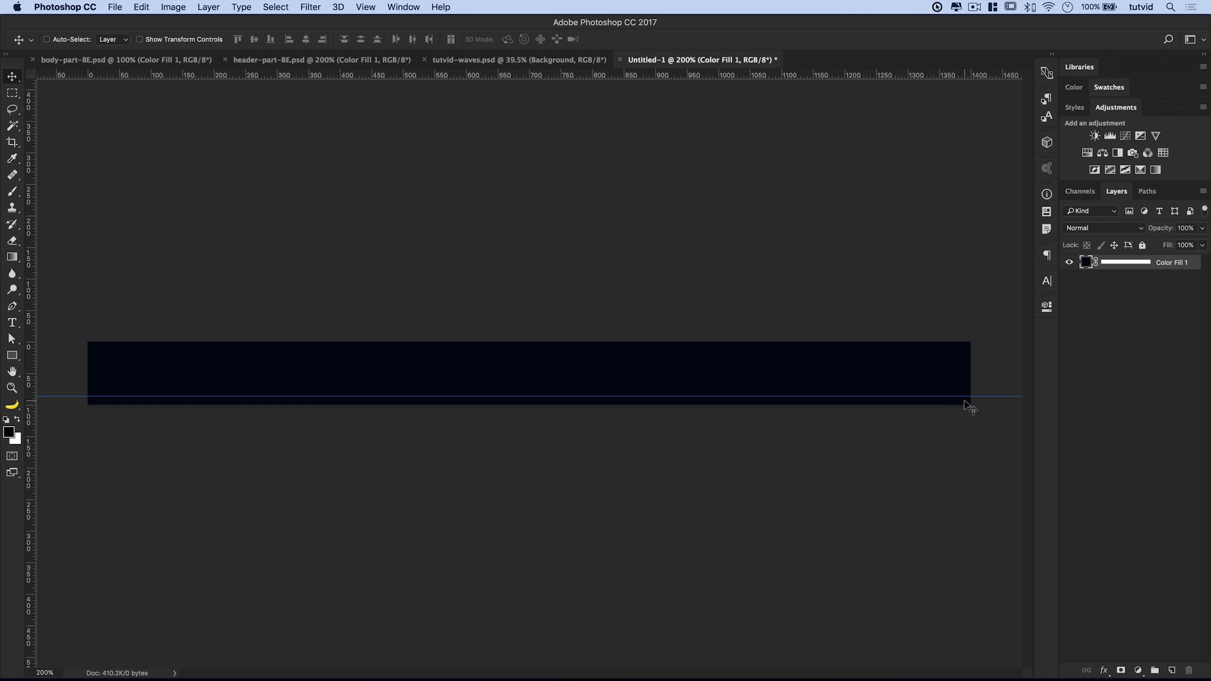
pyautogui.moveTo(328, 76); pyautogui.dragTo(294, 354)
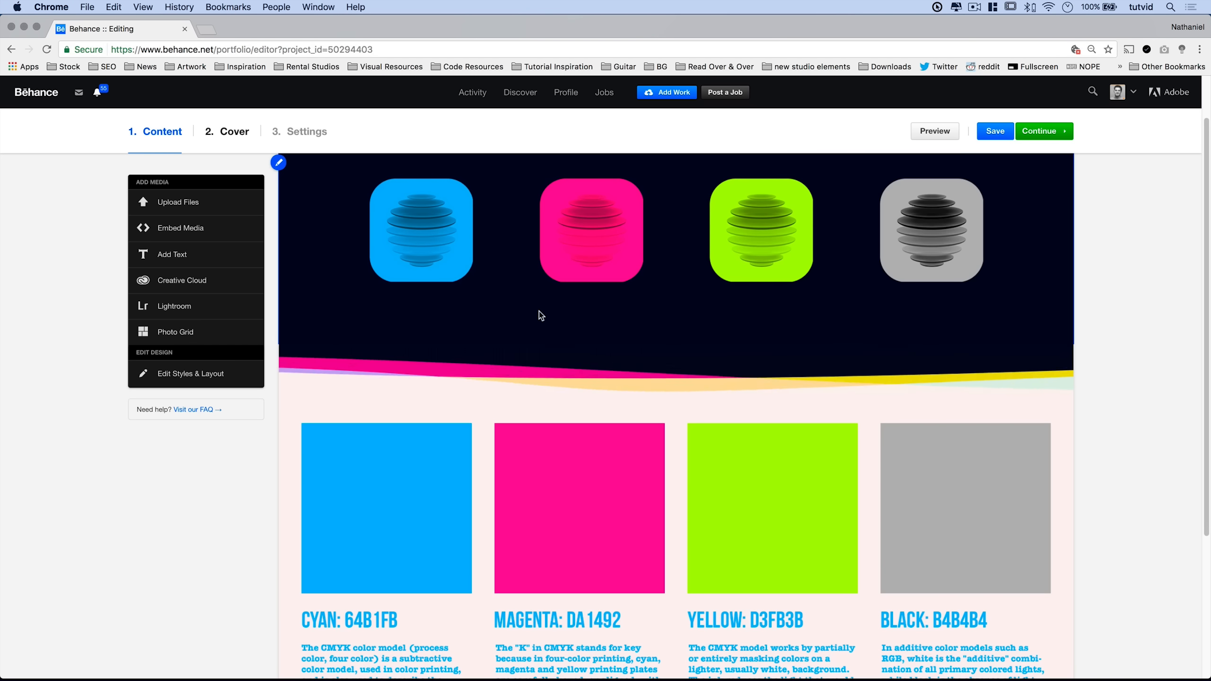
pyautogui.moveTo(426, 346)
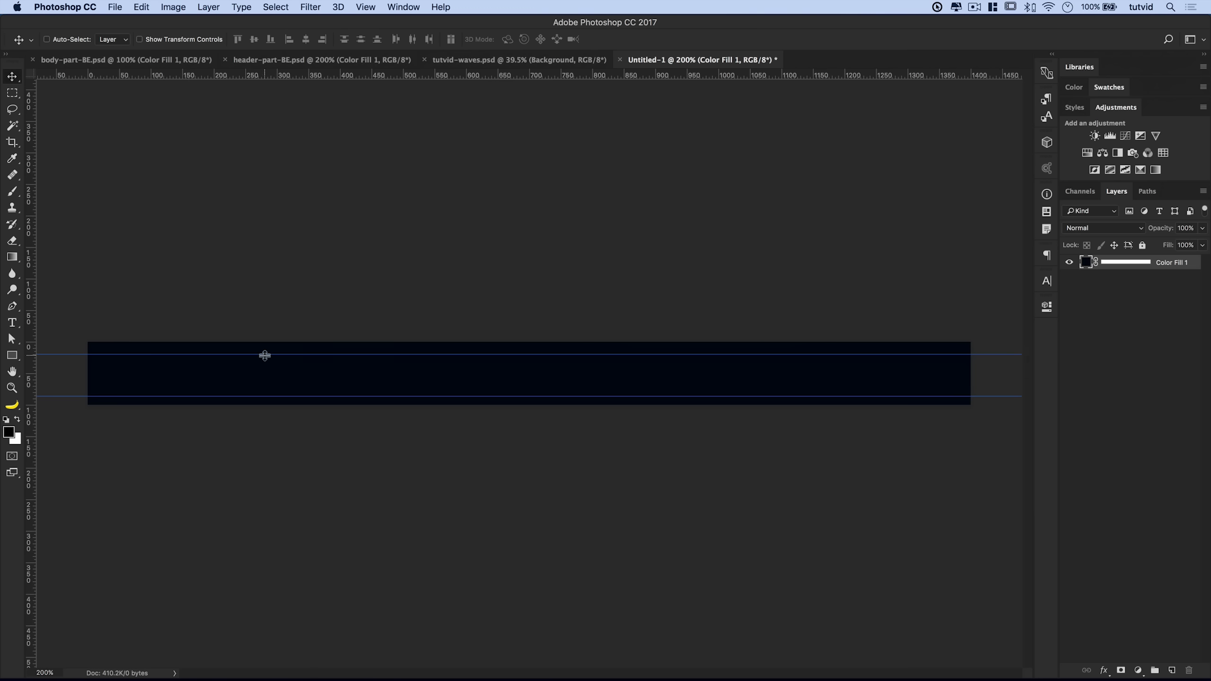
pyautogui.moveTo(268, 350); pyautogui.dragTo(270, 350)
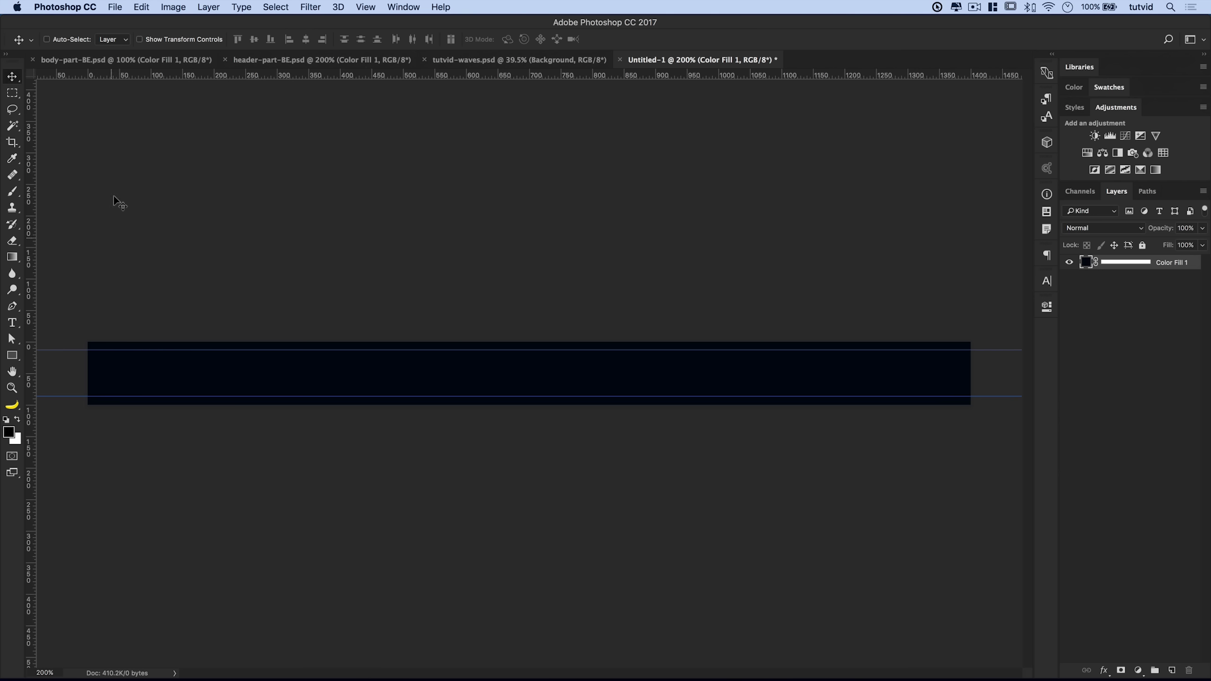
pyautogui.moveTo(146, 77); pyautogui.dragTo(220, 381)
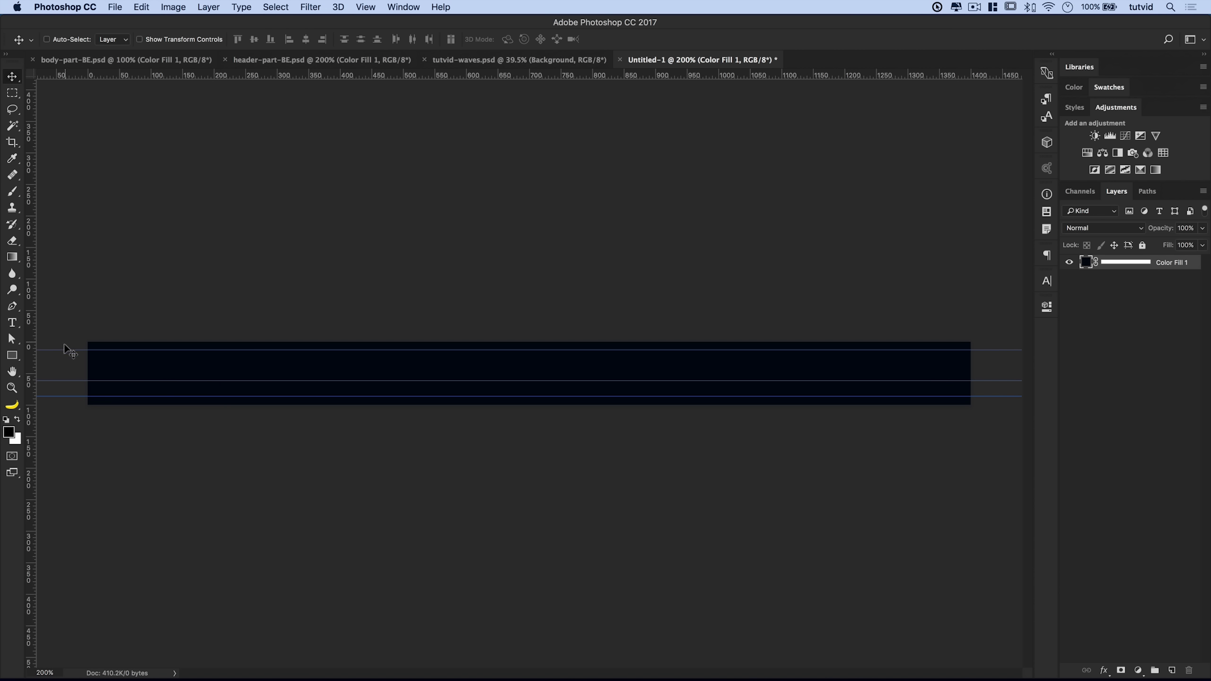
# - Set the Pen tool to Shape mode with a yellow-orange fill from the recently used colours
pyautogui.click(12, 305)
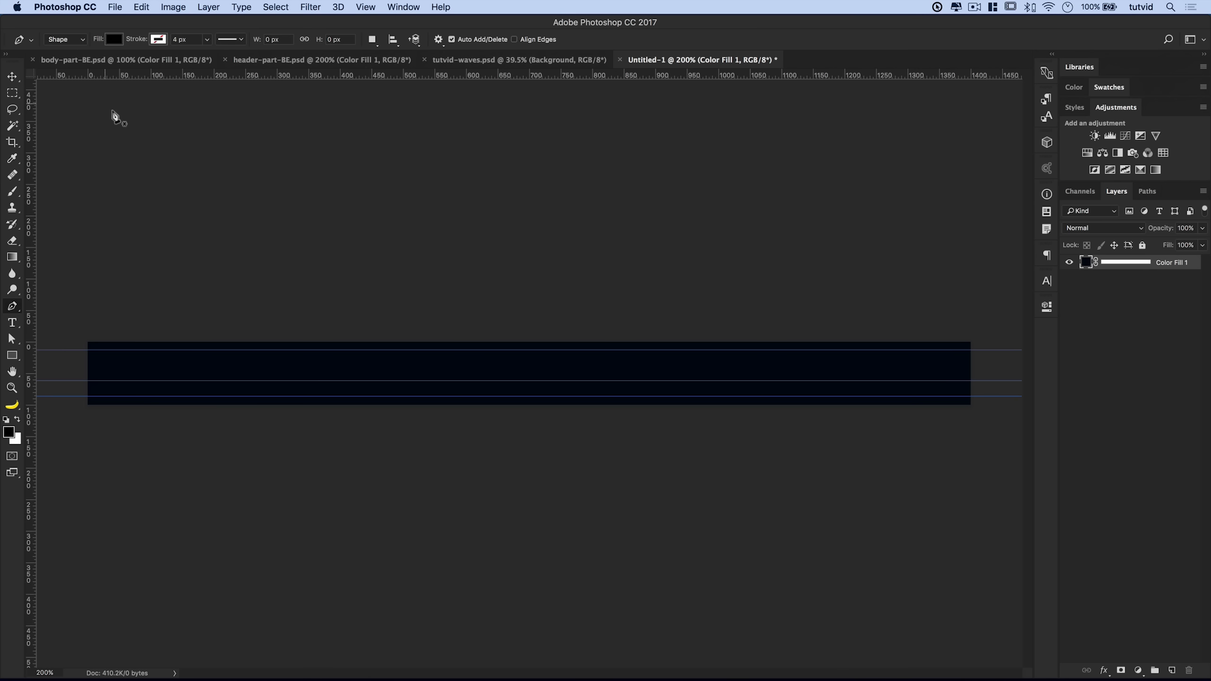
pyautogui.click(365, 6)
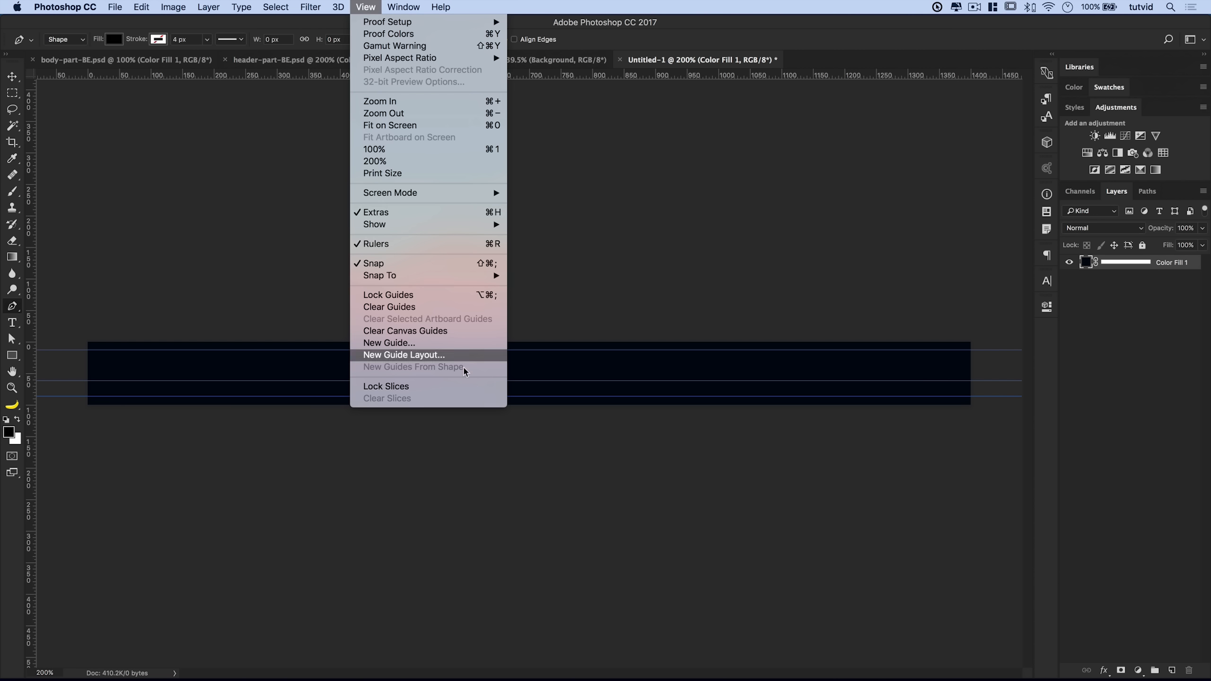
pyautogui.click(73, 44)
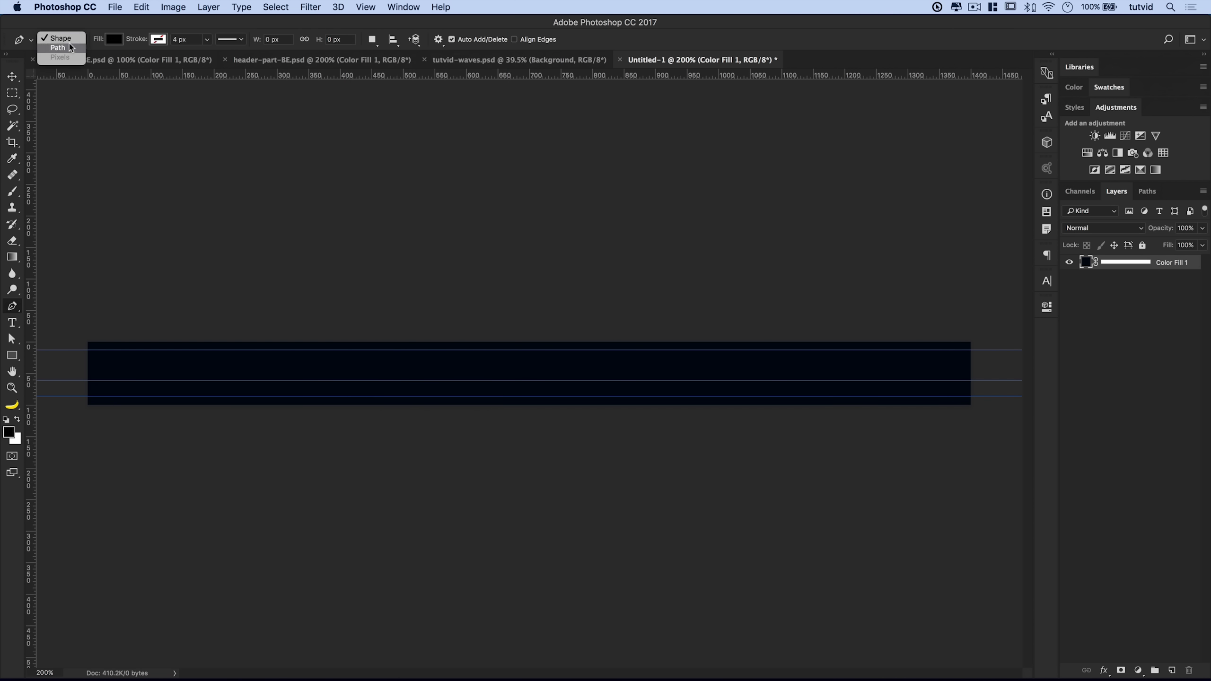
pyautogui.click(57, 40)
pyautogui.click(114, 39)
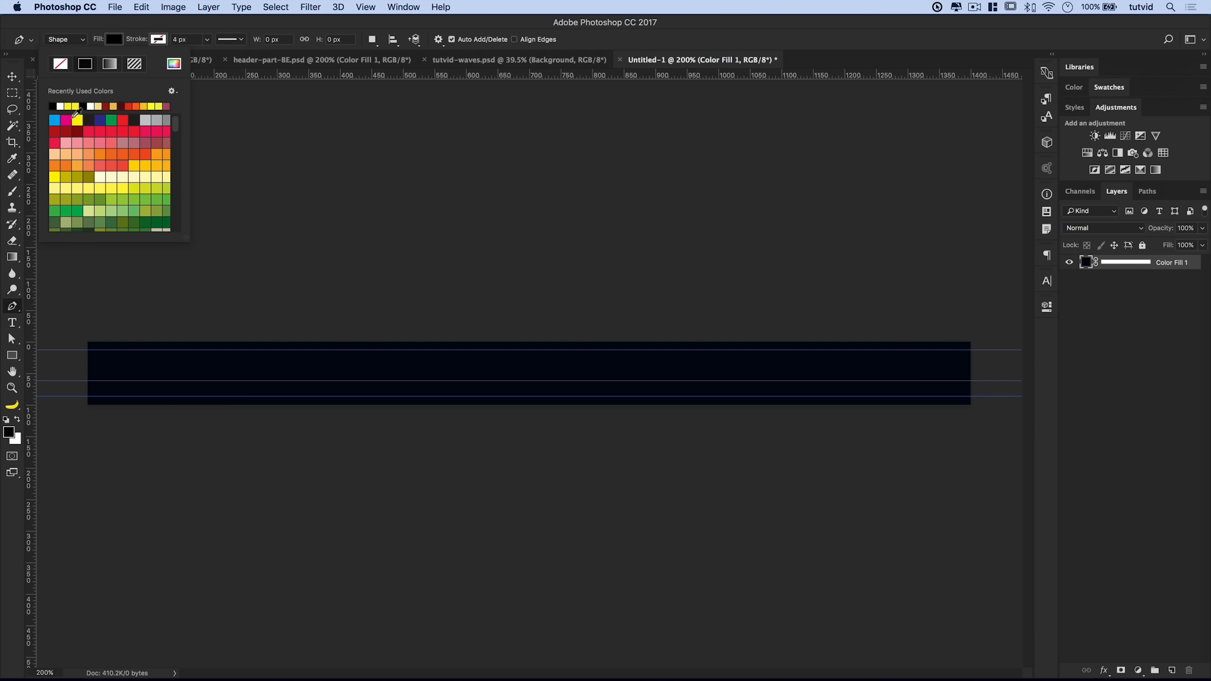
pyautogui.click(148, 106)
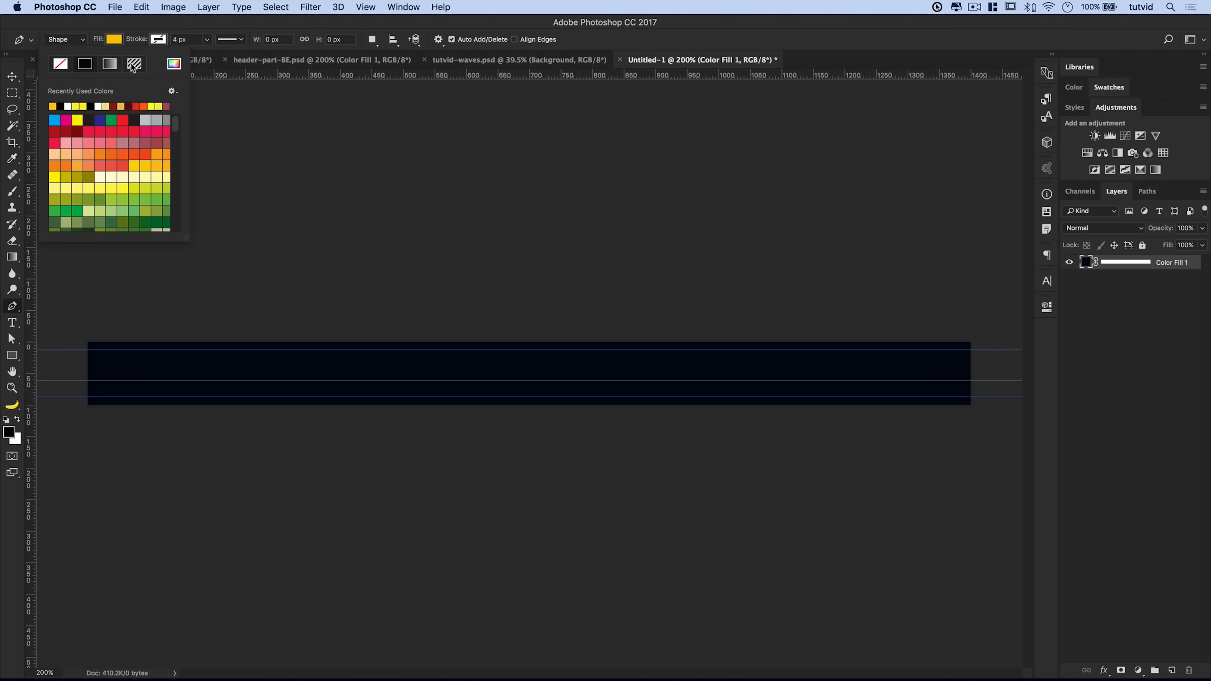
# - Draw a wave from just before the strip's left end, with crests on the upper and middle guides and troughs on the lower guide, about 2529 px wide
pyautogui.click(123, 45)
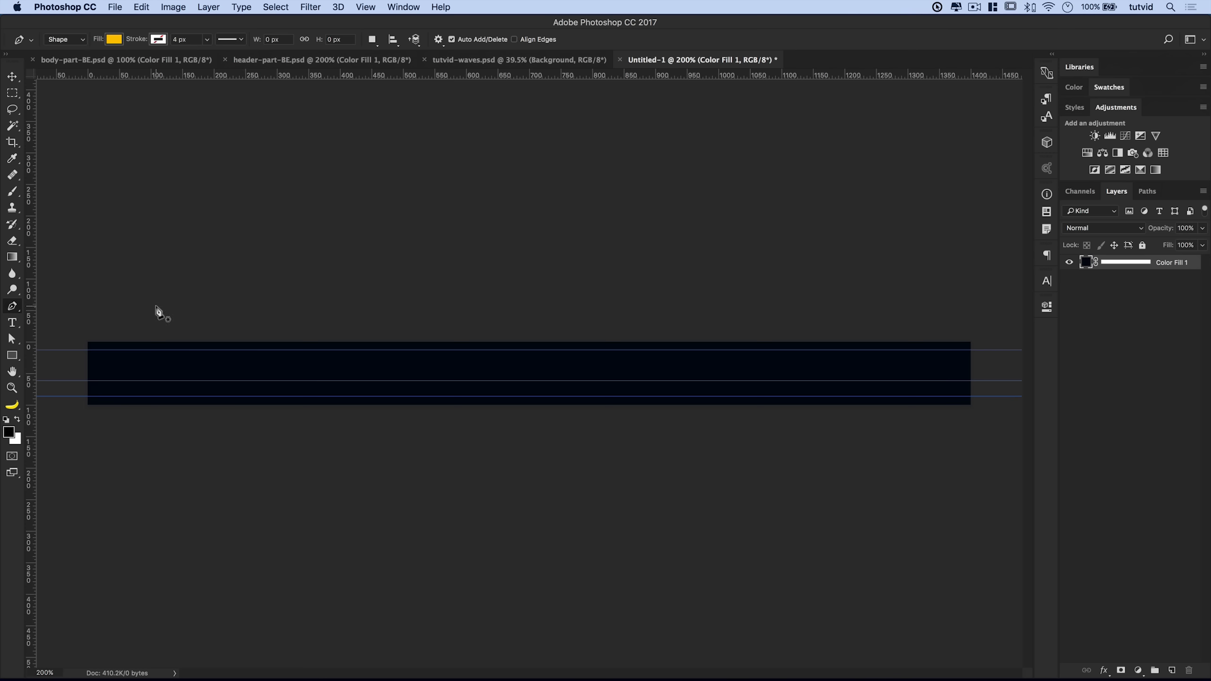
pyautogui.press('super+minus')
pyautogui.press('super+minus')
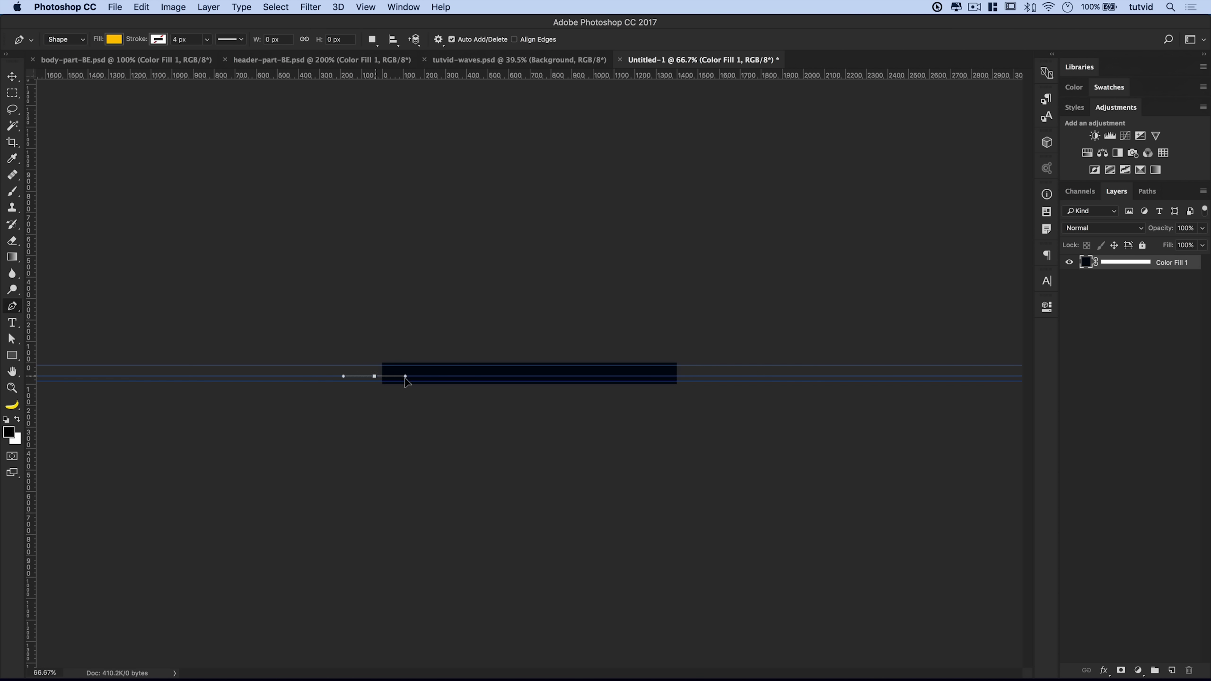
pyautogui.moveTo(416, 380)
pyautogui.mouseDown()
pyautogui.moveTo(397, 379)
pyautogui.moveTo(412, 379)
pyautogui.mouseUp()
pyautogui.moveTo(490, 366); pyautogui.dragTo(541, 367)
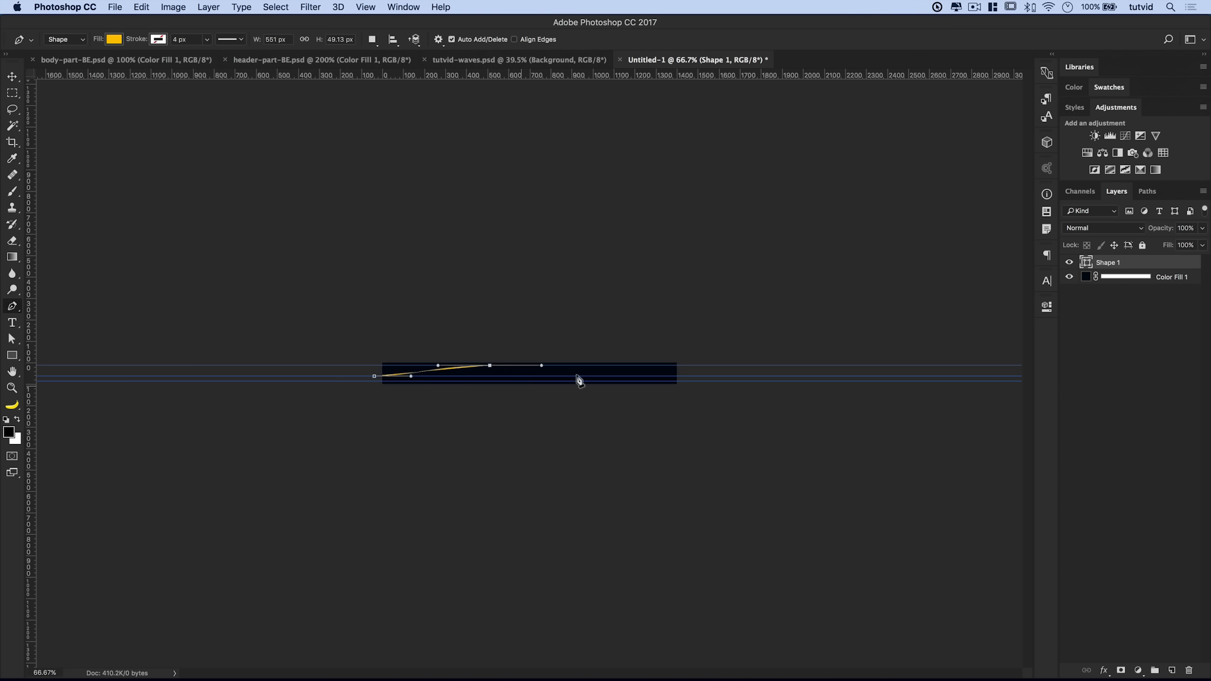
pyautogui.moveTo(651, 381); pyautogui.dragTo(724, 384)
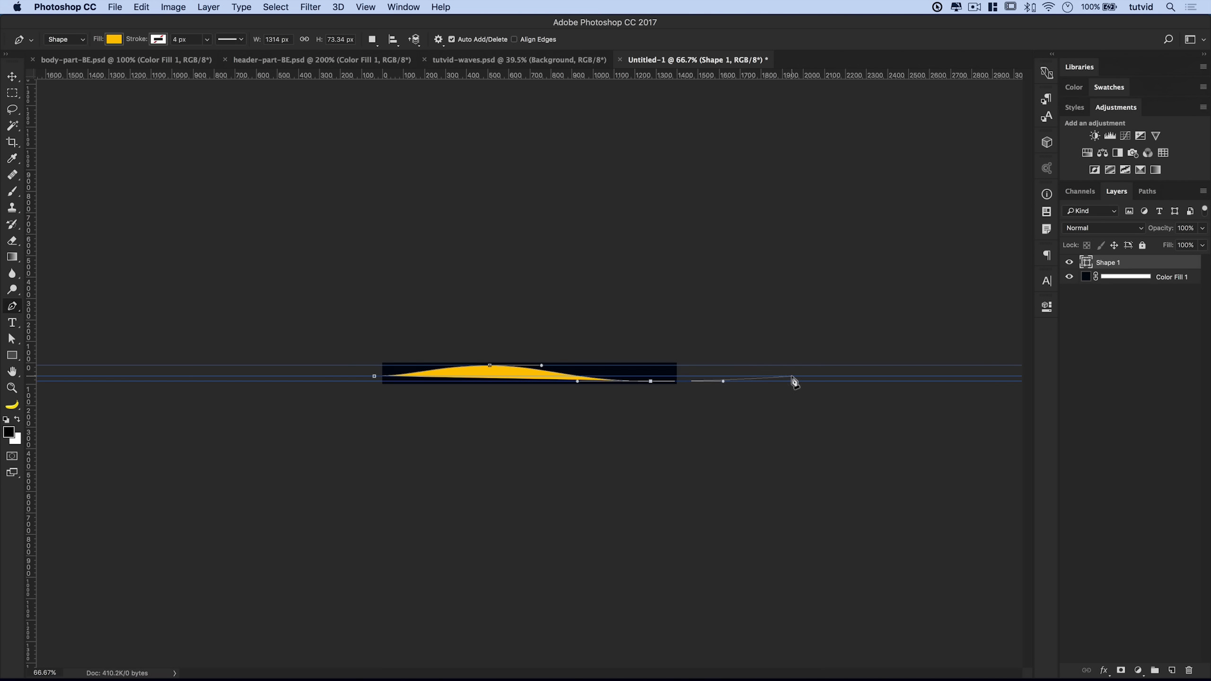
pyautogui.moveTo(785, 376); pyautogui.dragTo(833, 380)
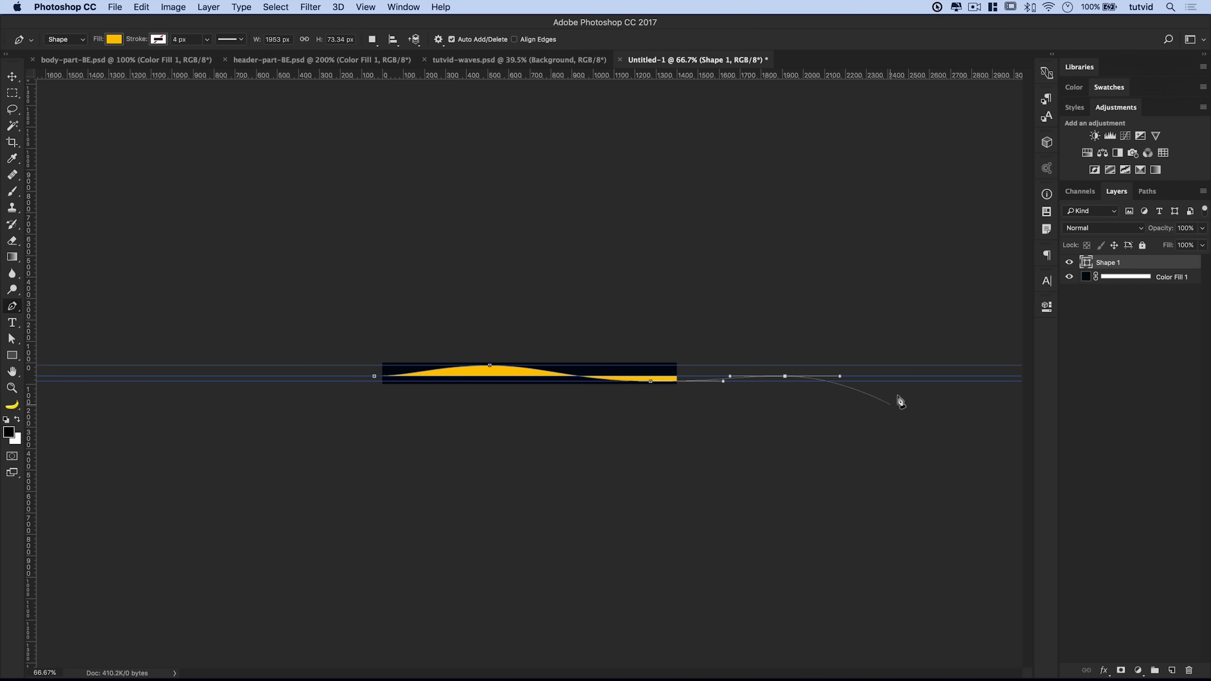
pyautogui.moveTo(906, 381); pyautogui.dragTo(957, 383)
pyautogui.press('super+minus')
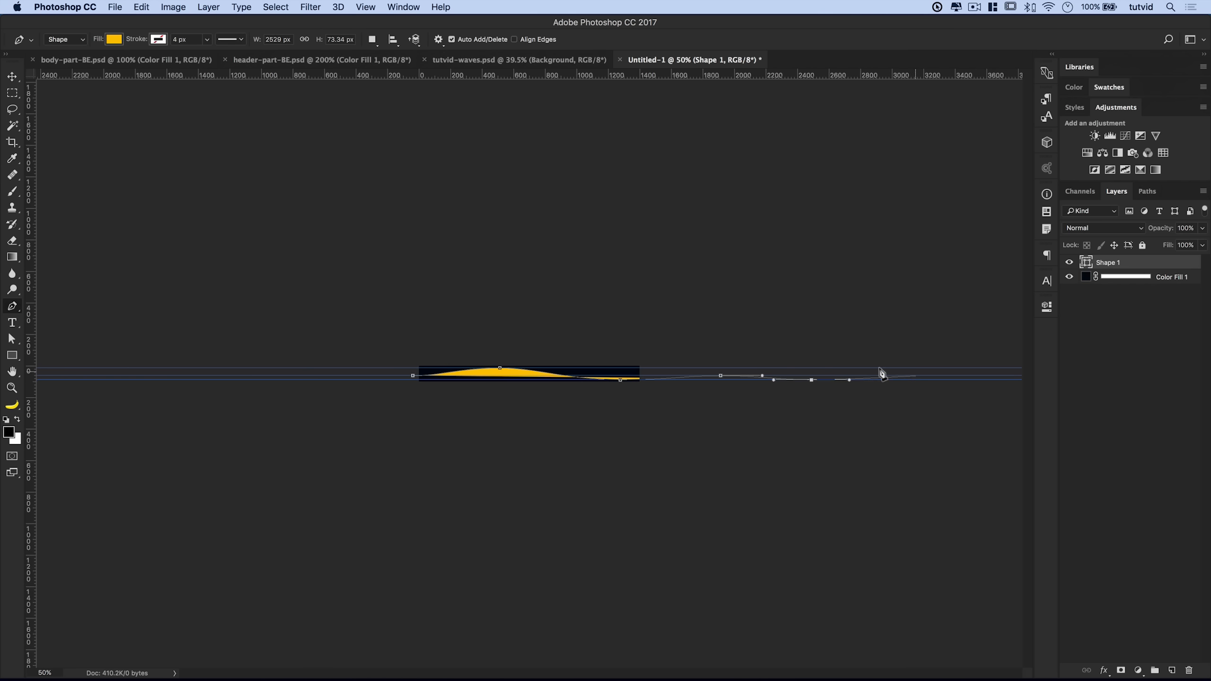
# - Turn off snapping and extend the wave beyond the canvas with smaller freehand crests and troughs between the guides, to about 4710 px wide
pyautogui.click(366, 6)
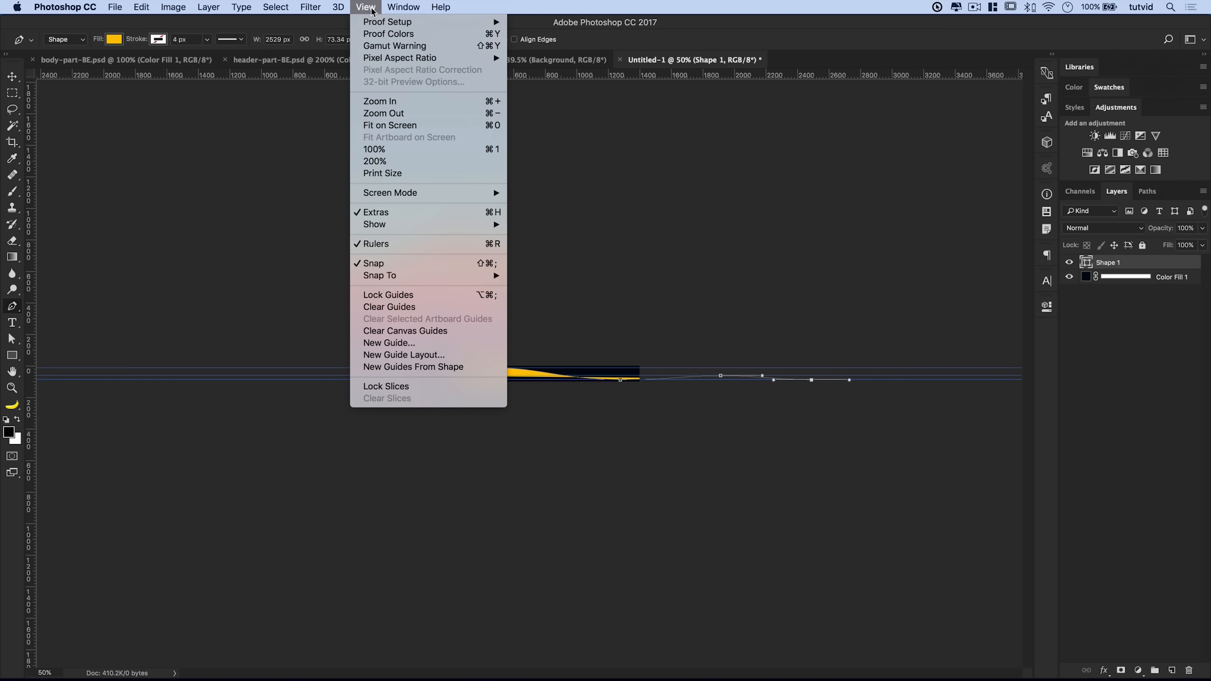
pyautogui.click(405, 266)
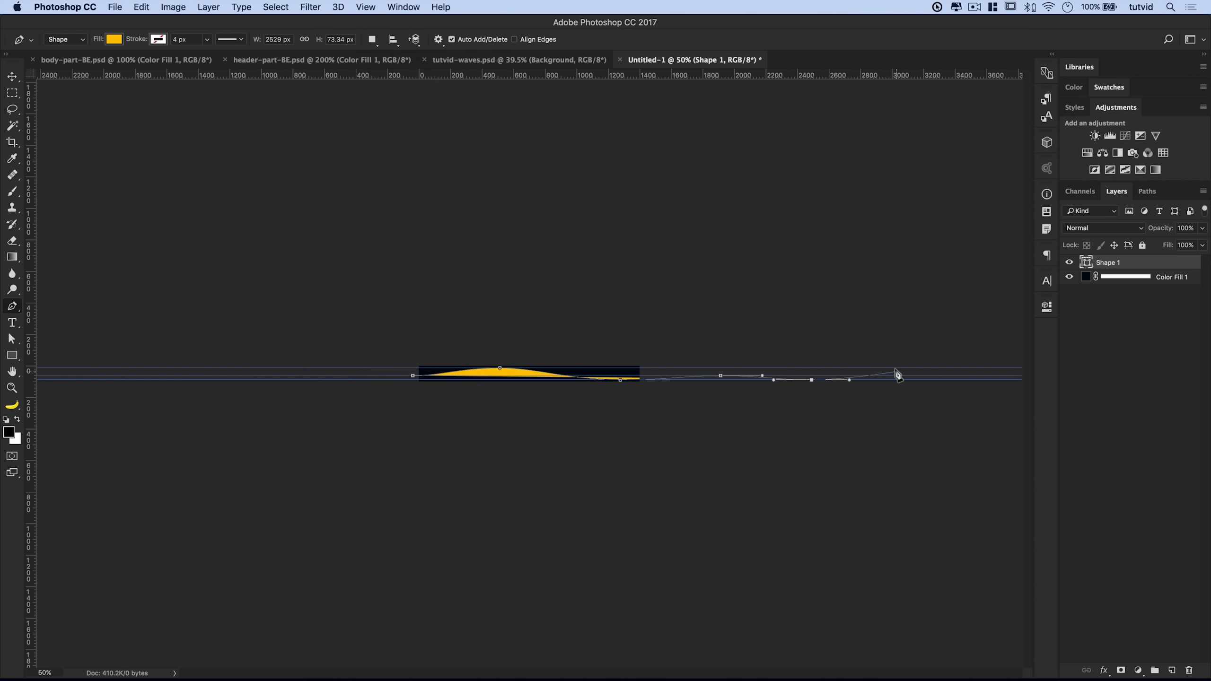
pyautogui.moveTo(889, 372); pyautogui.dragTo(1018, 372)
pyautogui.press('super+minus')
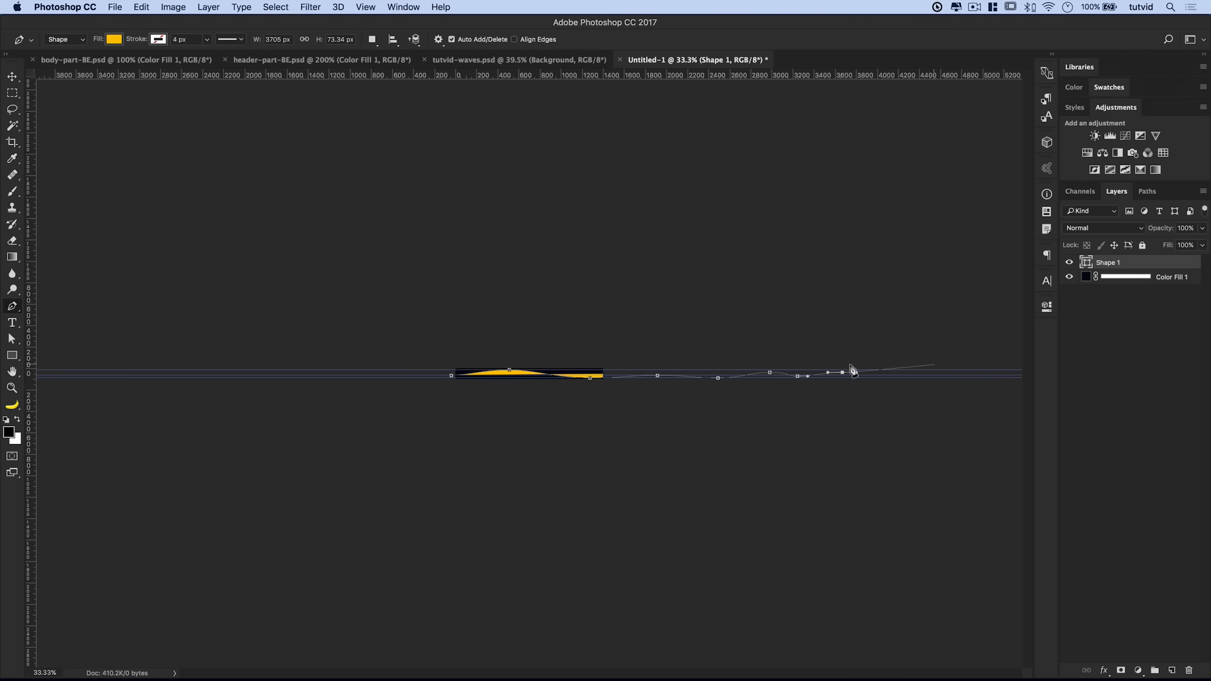
pyautogui.moveTo(900, 377); pyautogui.dragTo(969, 373)
# - Turn snapping back on and finish the wave's curve on the middle guide, making the shape about 5955 px wide
pyautogui.click(364, 7)
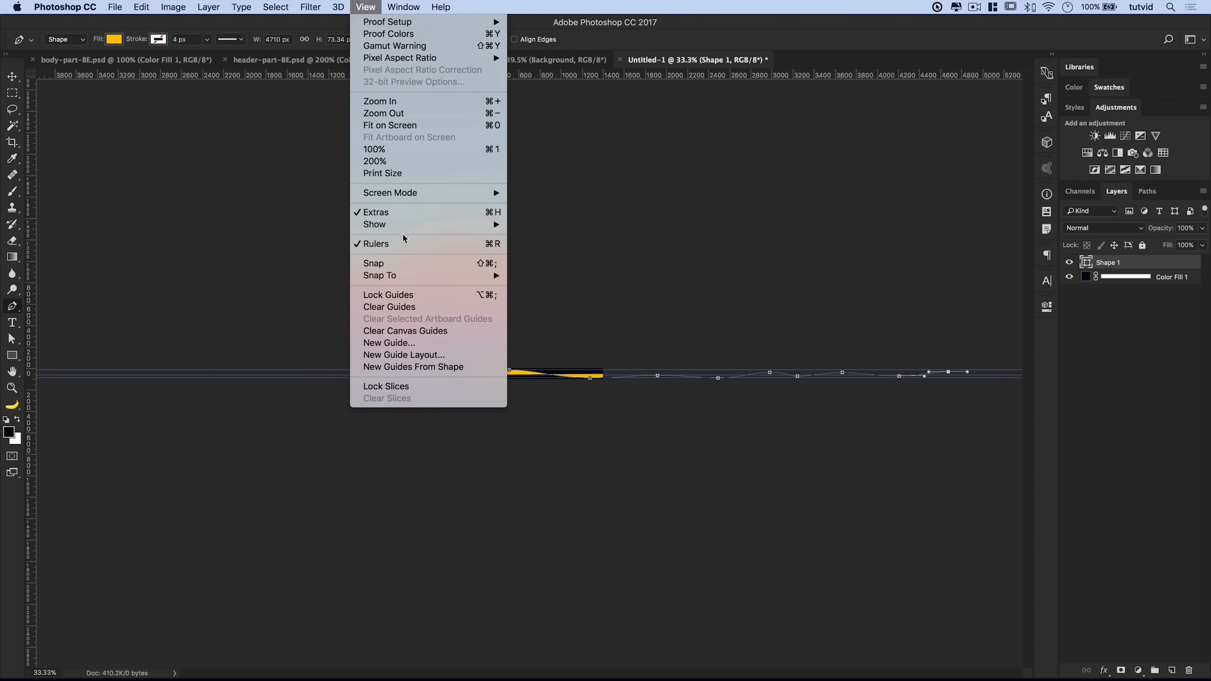
pyautogui.click(423, 266)
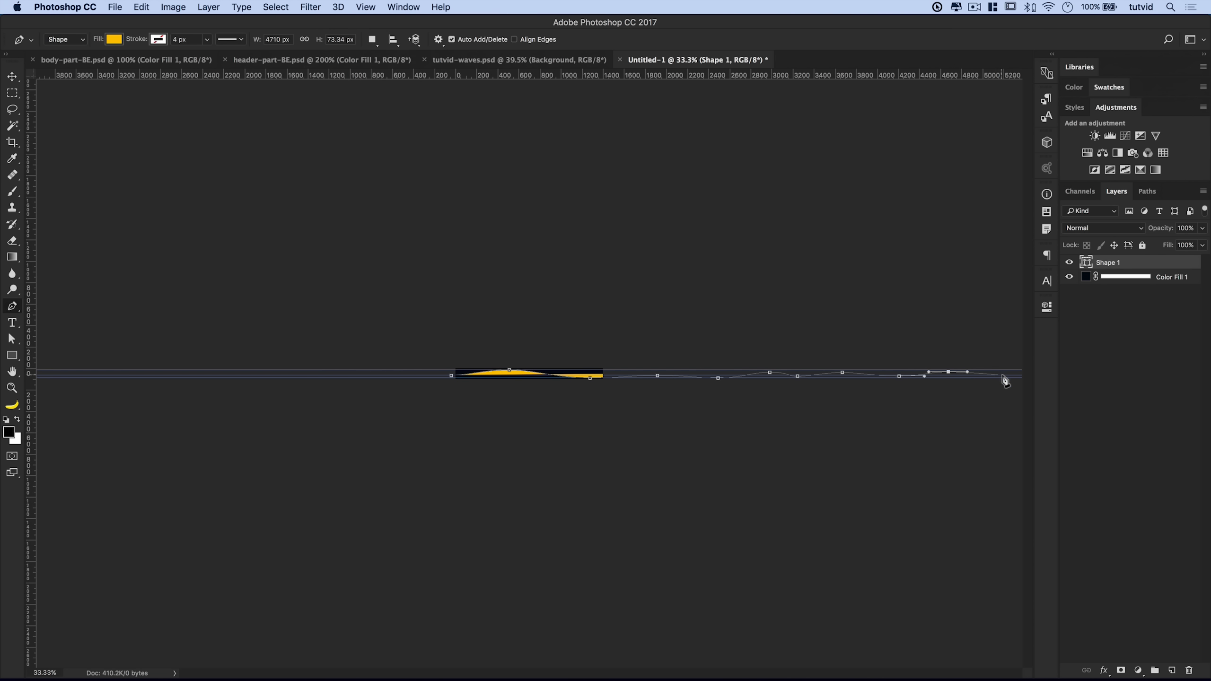
pyautogui.moveTo(1007, 378); pyautogui.dragTo(1017, 378)
pyautogui.press('super+minus')
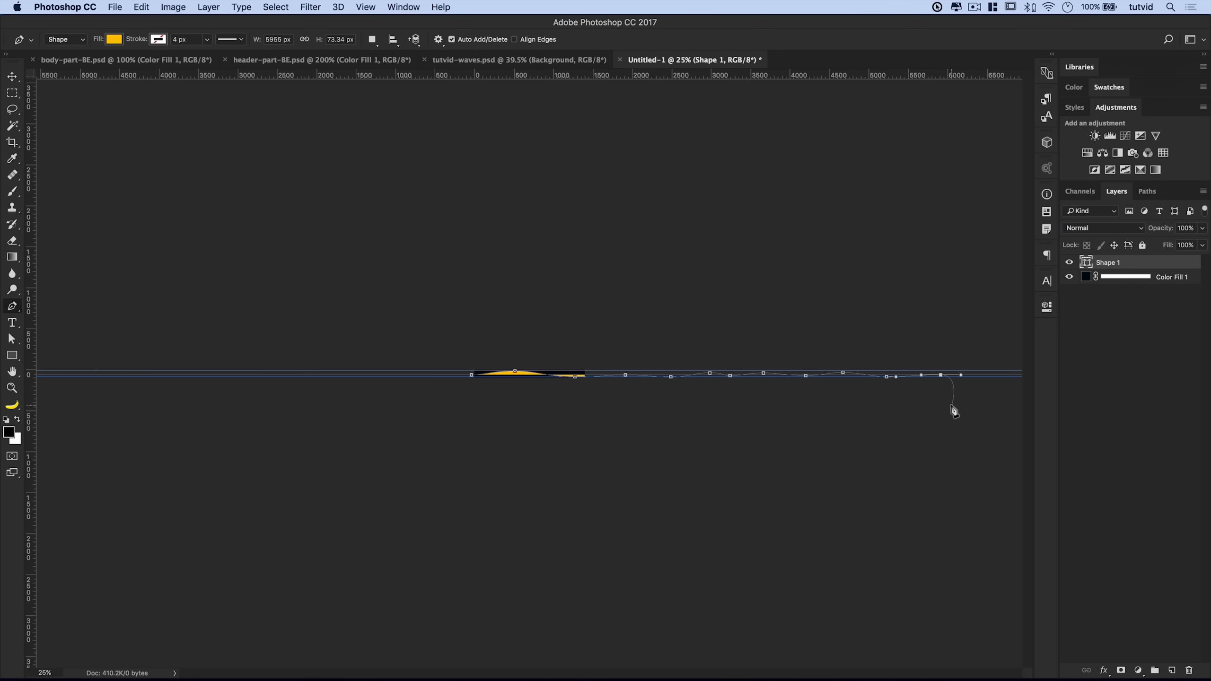
# - Make the wave's end anchor a corner, then draw straight edges down and back beneath the starting anchor, about 149 px in overall height
pyautogui.press('alt')
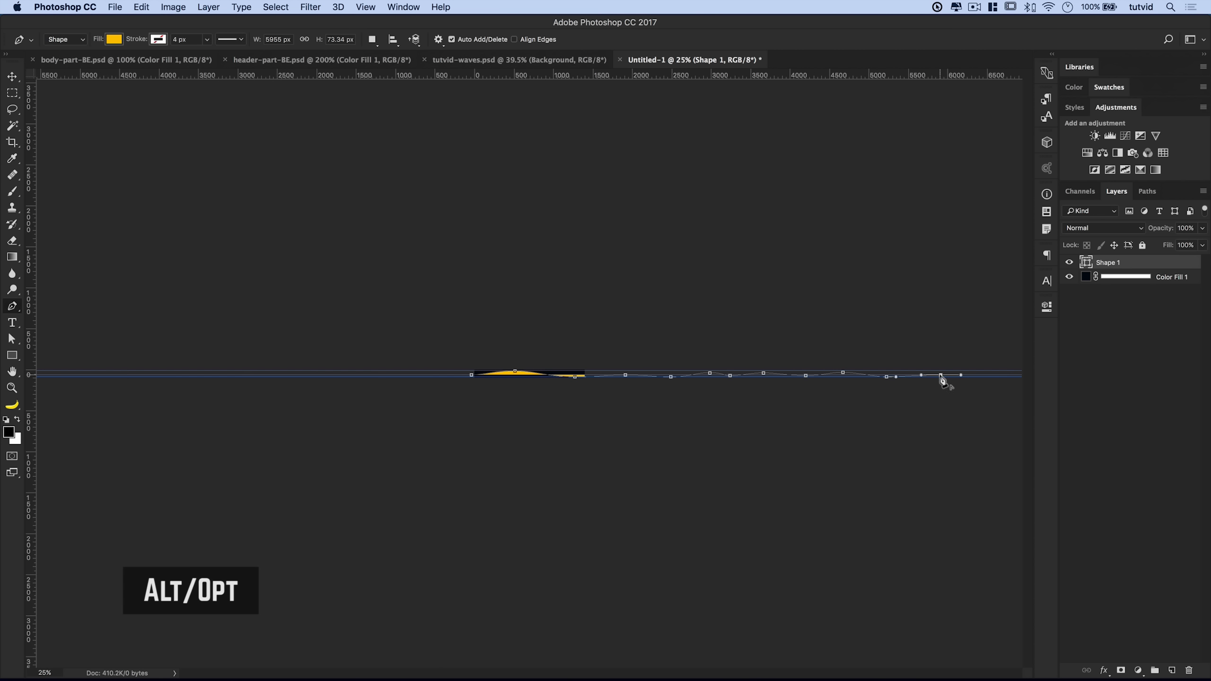
pyautogui.keyDown('alt'); pyautogui.click(942, 376); pyautogui.keyUp('alt')
pyautogui.press('shift')
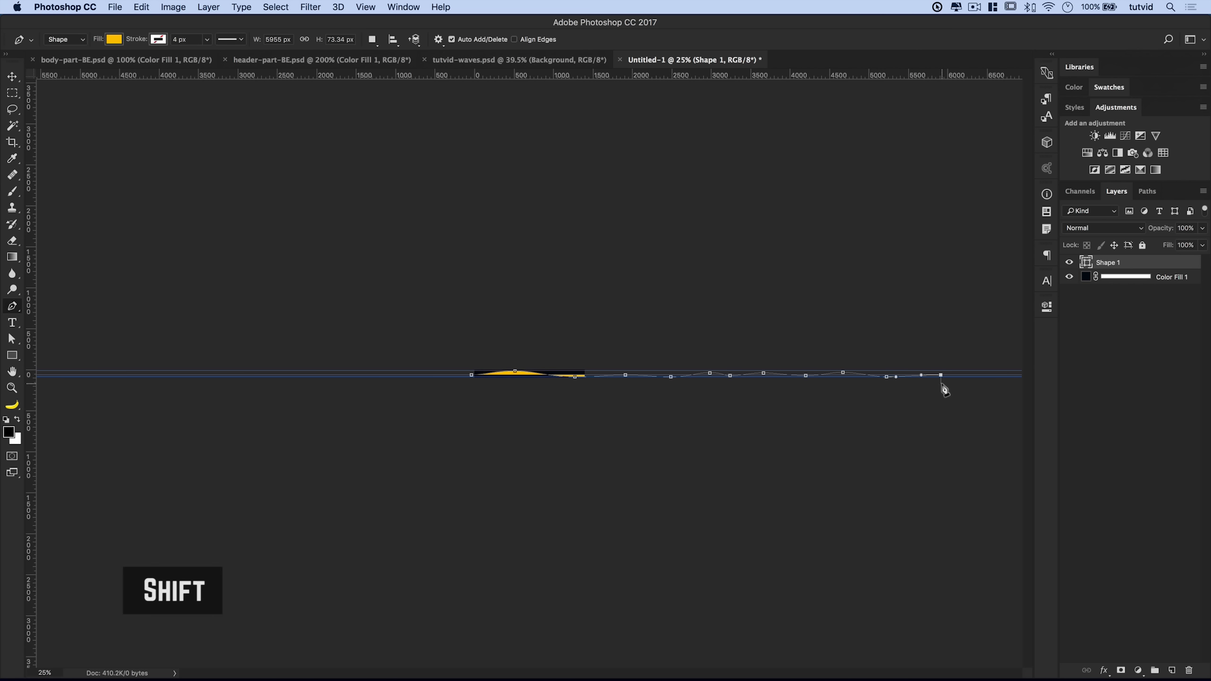
pyautogui.keyDown('shift'); pyautogui.click(942, 383); pyautogui.keyUp('shift')
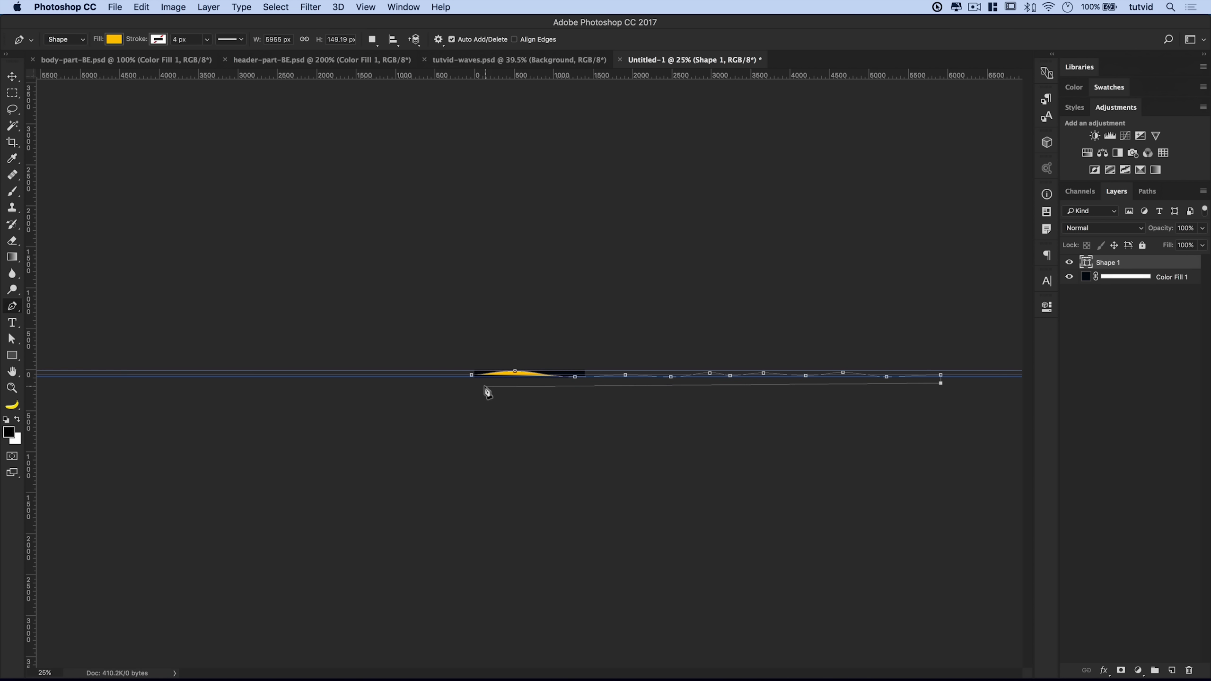
pyautogui.press('shift')
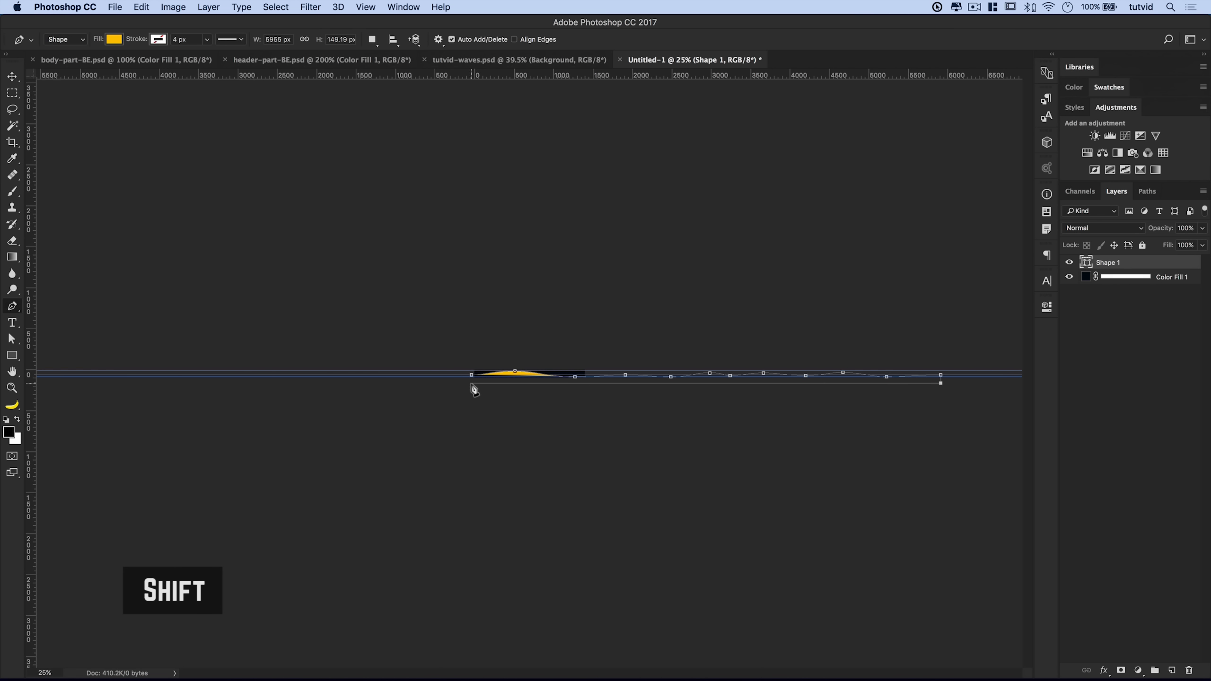
pyautogui.keyDown('shift'); pyautogui.click(471, 384); pyautogui.keyUp('shift')
# - Close the wave path at its starting anchor with a straight side edge
pyautogui.press('super+plus')
pyautogui.press('super+plus')
pyautogui.press('super+plus')
pyautogui.press('super+plus')
pyautogui.press('super+plus')
pyautogui.press('super+plus')
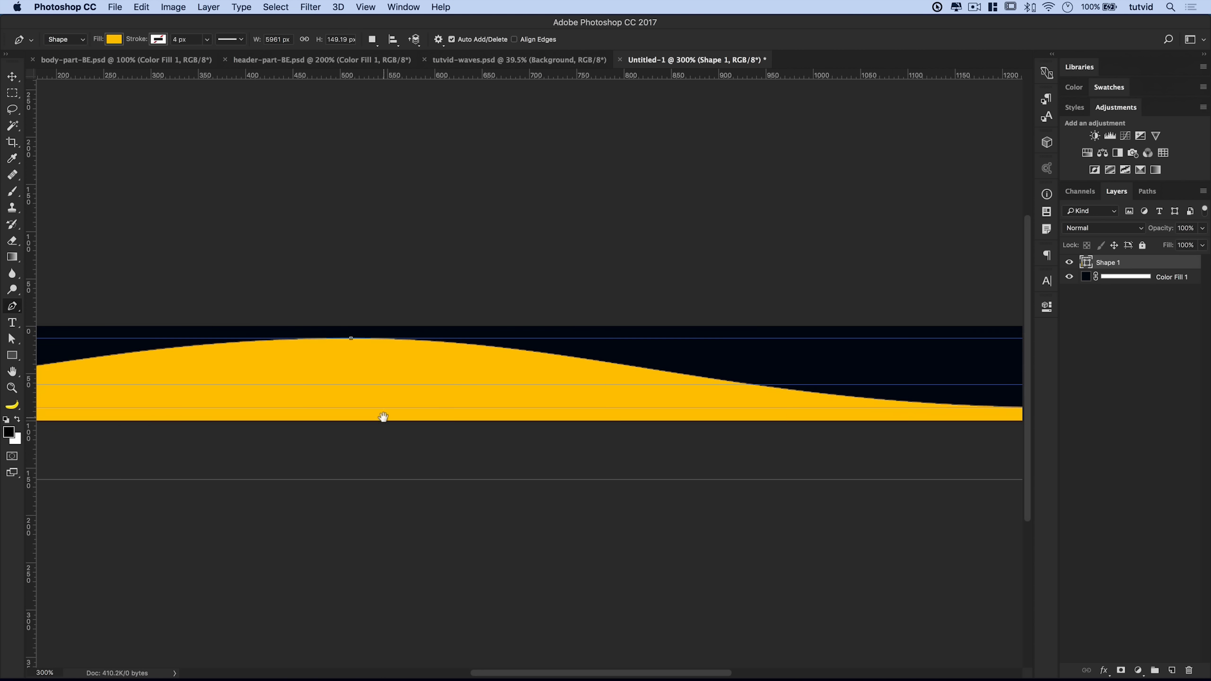
pyautogui.moveTo(382, 416); pyautogui.dragTo(873, 413)
pyautogui.click(321, 383)
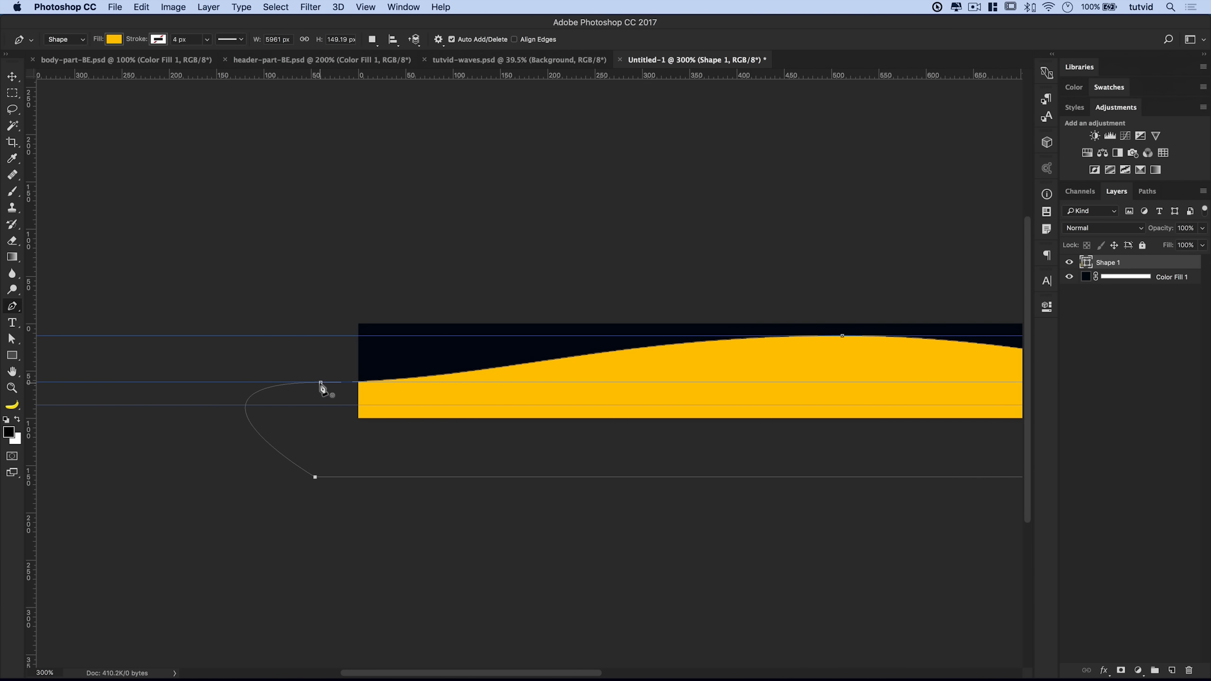
pyautogui.press('alt')
pyautogui.click(320, 383)
# - Select the wave shape's lower-left corner anchor and nudge it right until it lines up with the starting anchor
pyautogui.moveTo(11, 338); pyautogui.dragTo(80, 352)
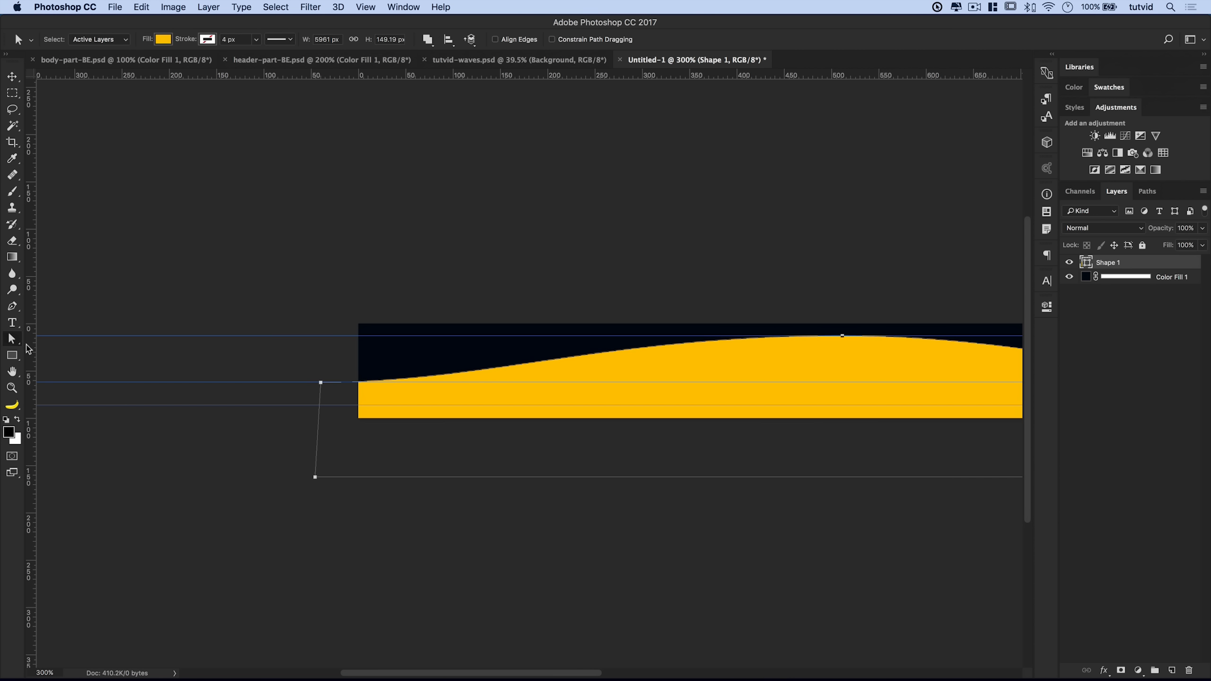
pyautogui.click(314, 511)
pyautogui.moveTo(266, 509); pyautogui.dragTo(346, 452)
pyautogui.press('Right')
# - Select the wave shape's two bottom corner anchors and raise them to the strip's lower edge, giving a shape height of about 87 px
pyautogui.press('super+minus')
pyautogui.press('super+minus')
pyautogui.press('super+minus')
pyautogui.press('super+minus')
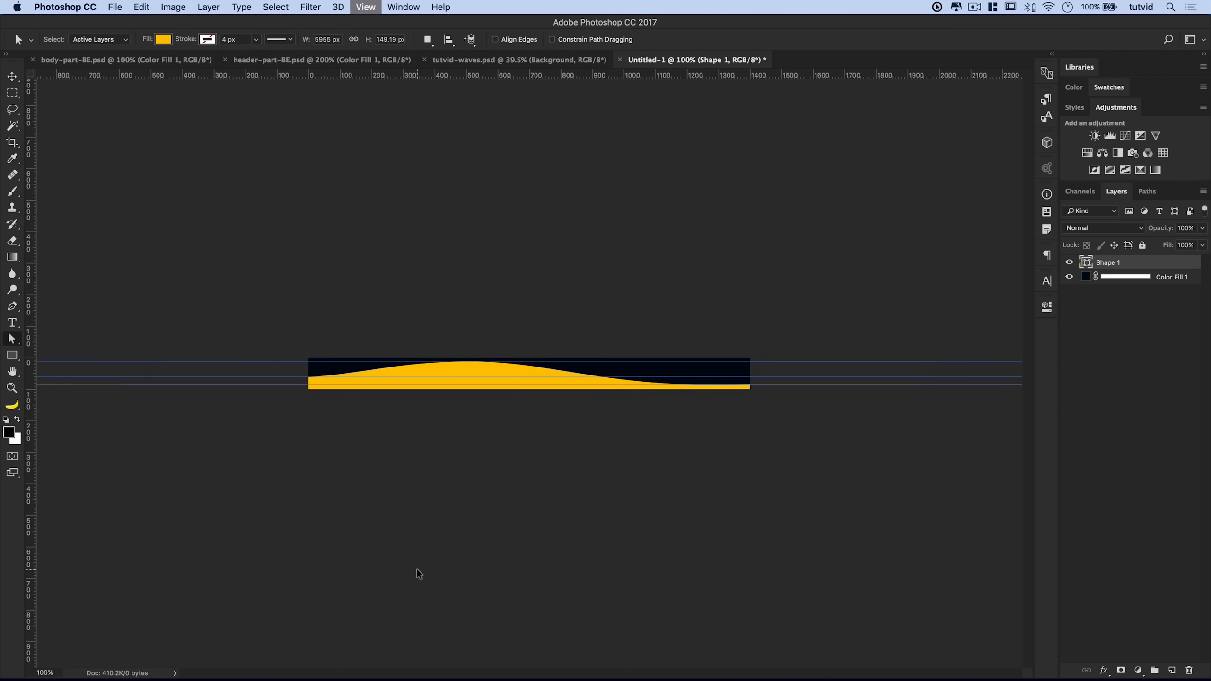
pyautogui.press('super+minus')
pyautogui.press('super+minus')
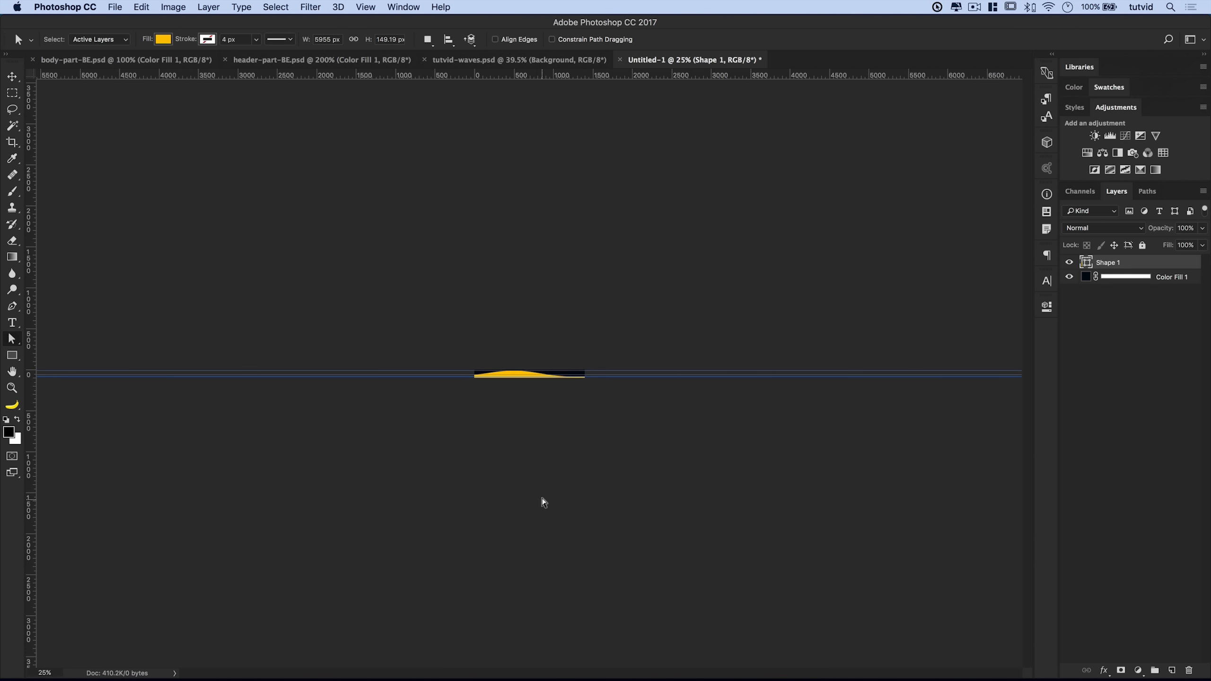
pyautogui.moveTo(437, 423); pyautogui.dragTo(1023, 381)
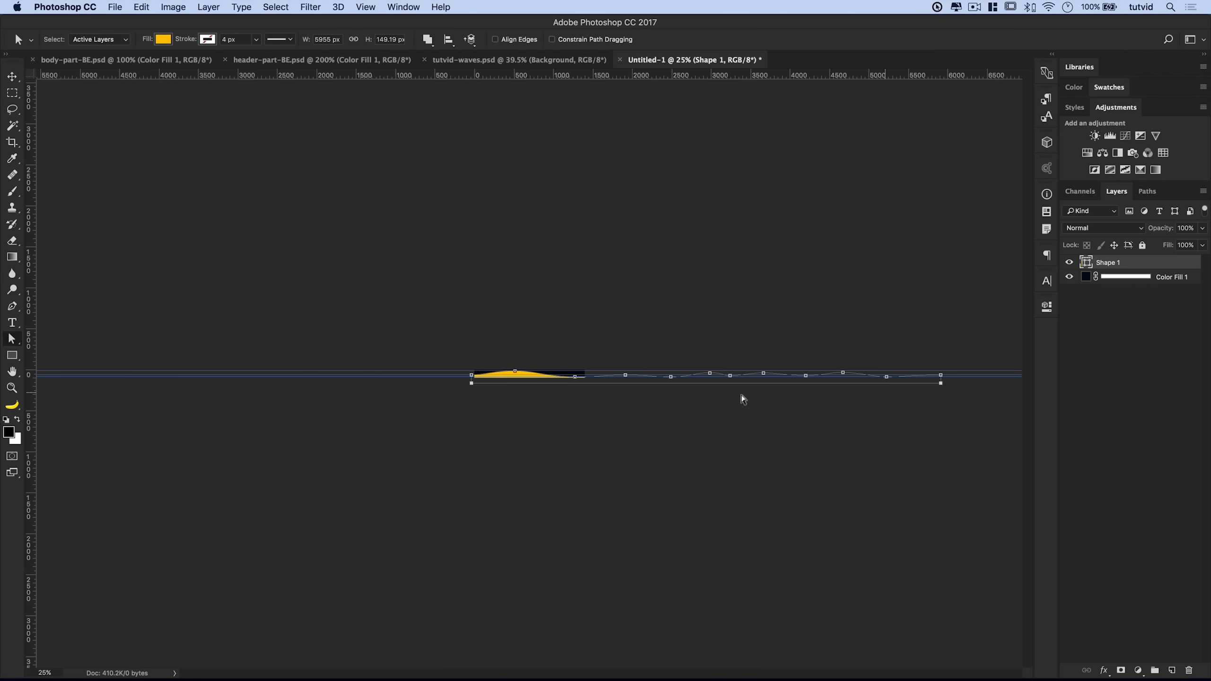
pyautogui.press('z')
pyautogui.click(515, 376)
pyautogui.click(504, 378)
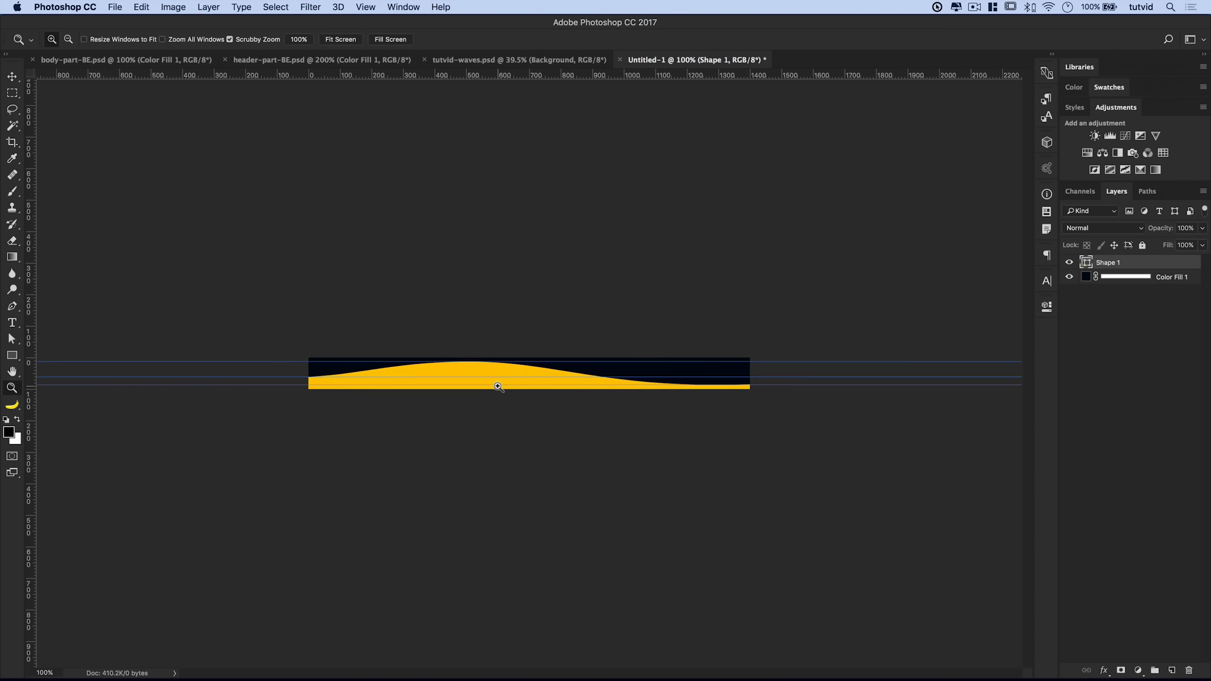
pyautogui.click(494, 387)
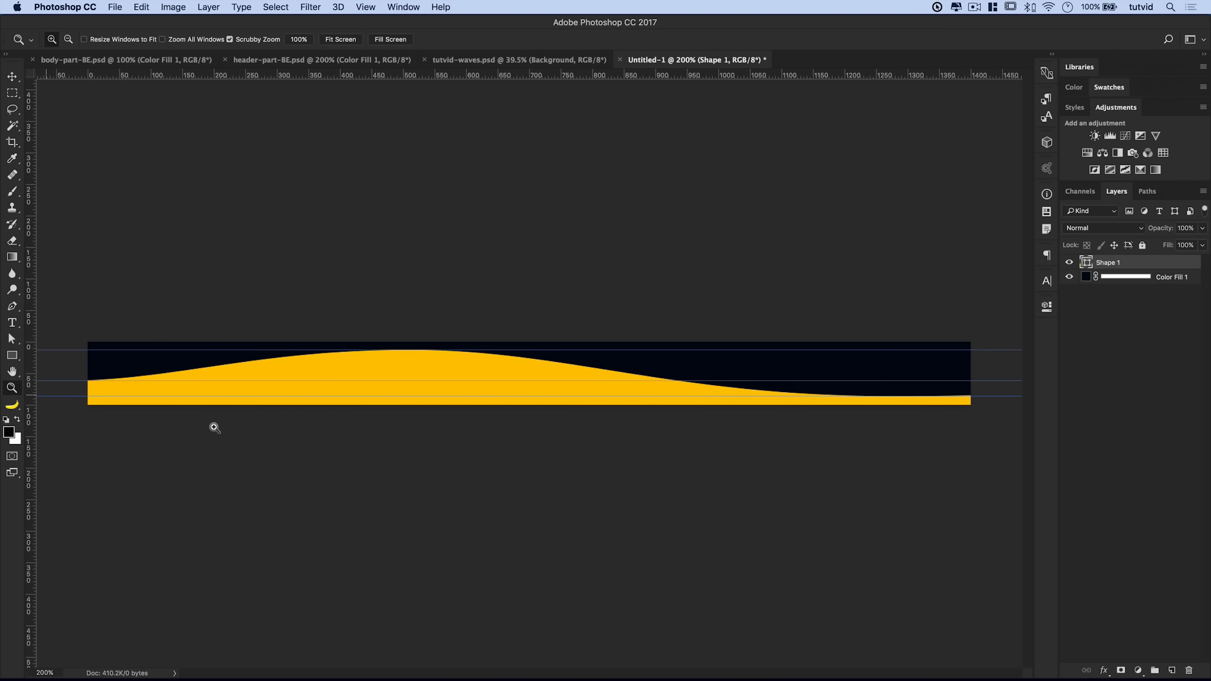
pyautogui.click(12, 340)
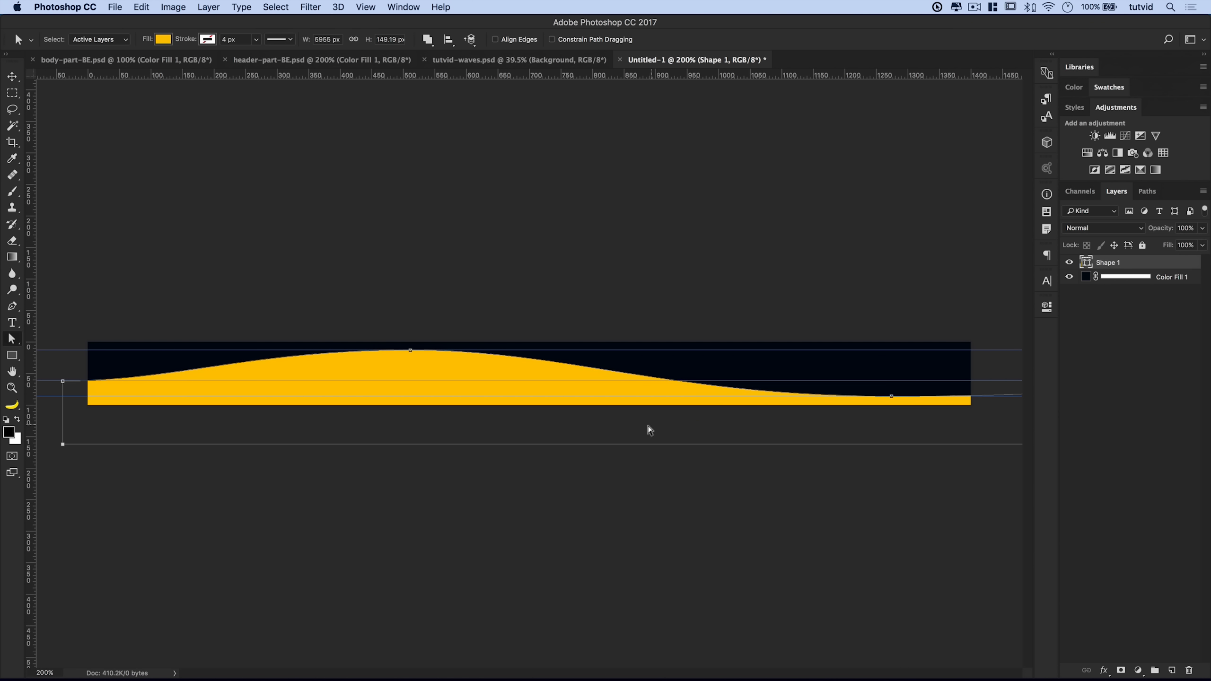
pyautogui.hotkey('shift', 'Up')
pyautogui.hotkey('shift', 'Up')
pyautogui.hotkey('shift', 'Up')
pyautogui.hotkey('shift', 'Up')
pyautogui.hotkey('shift', 'Up')
pyautogui.hotkey('shift', 'Up')
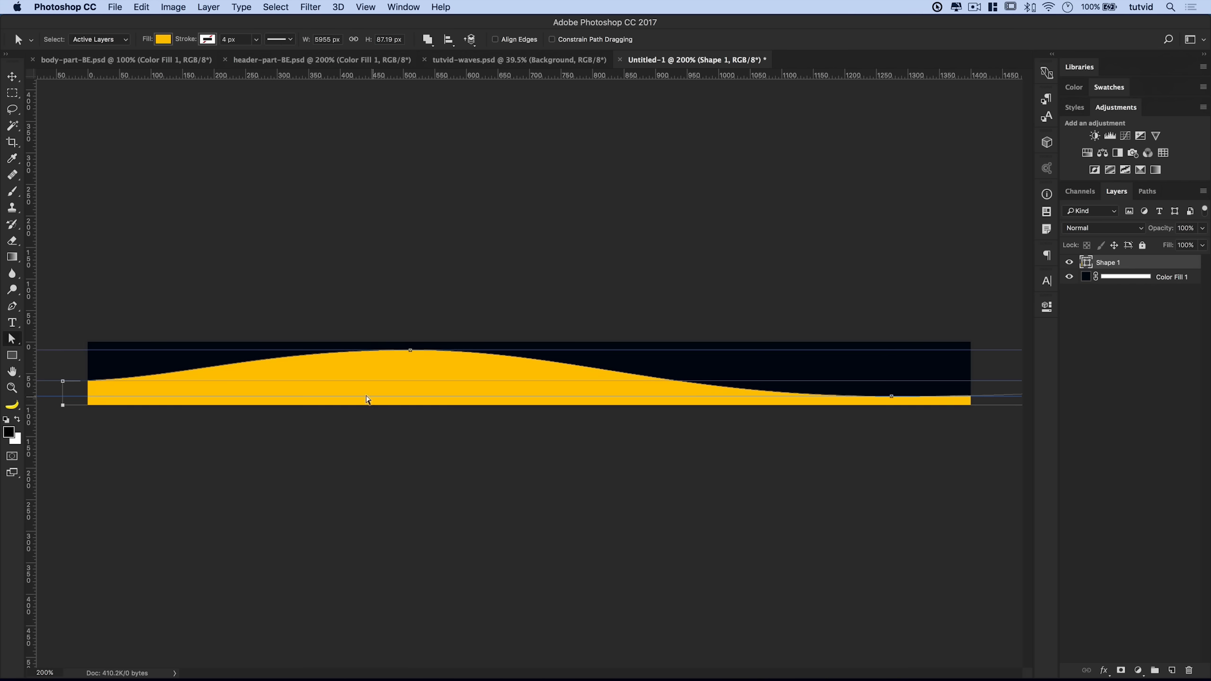
pyautogui.press('Down')
pyautogui.press('Down')
pyautogui.press('Down')
pyautogui.press('Up')
pyautogui.press('Up')
pyautogui.press('Up')
pyautogui.press('super+;')
pyautogui.press('super+minus')
pyautogui.press('super+minus')
pyautogui.press('super+minus')
pyautogui.press('super+minus')
pyautogui.press('super+minus')
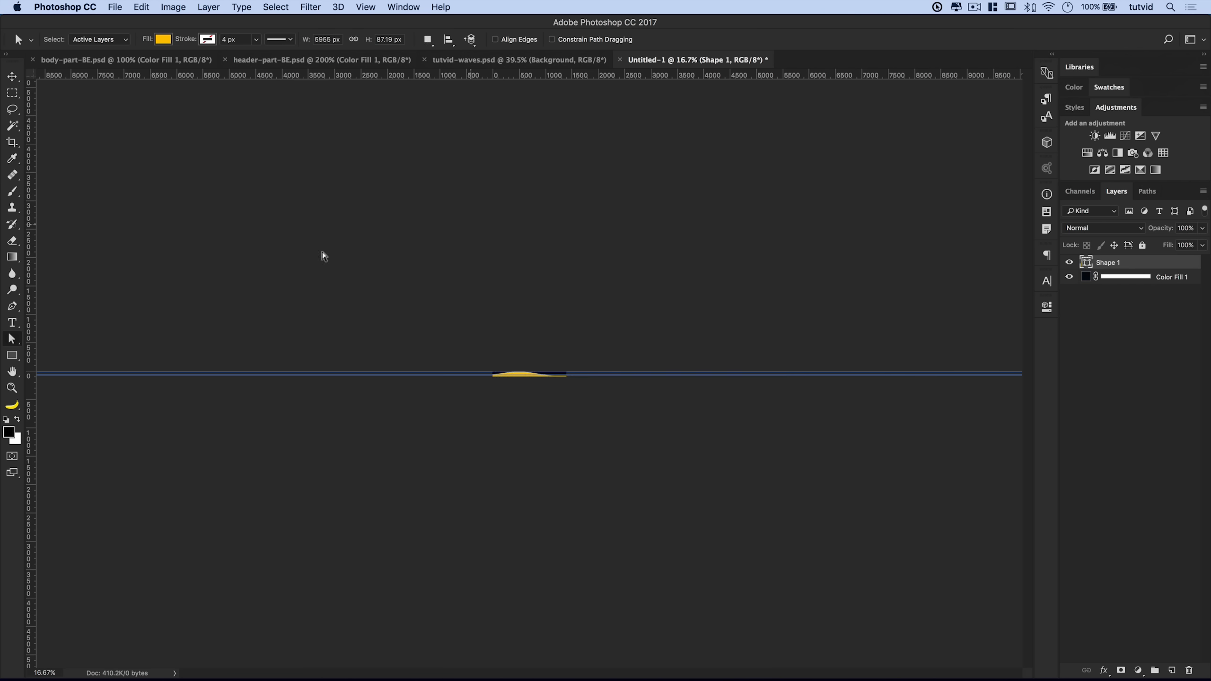
pyautogui.press('z')
pyautogui.click(519, 388)
pyautogui.moveTo(519, 389); pyautogui.dragTo(436, 405)
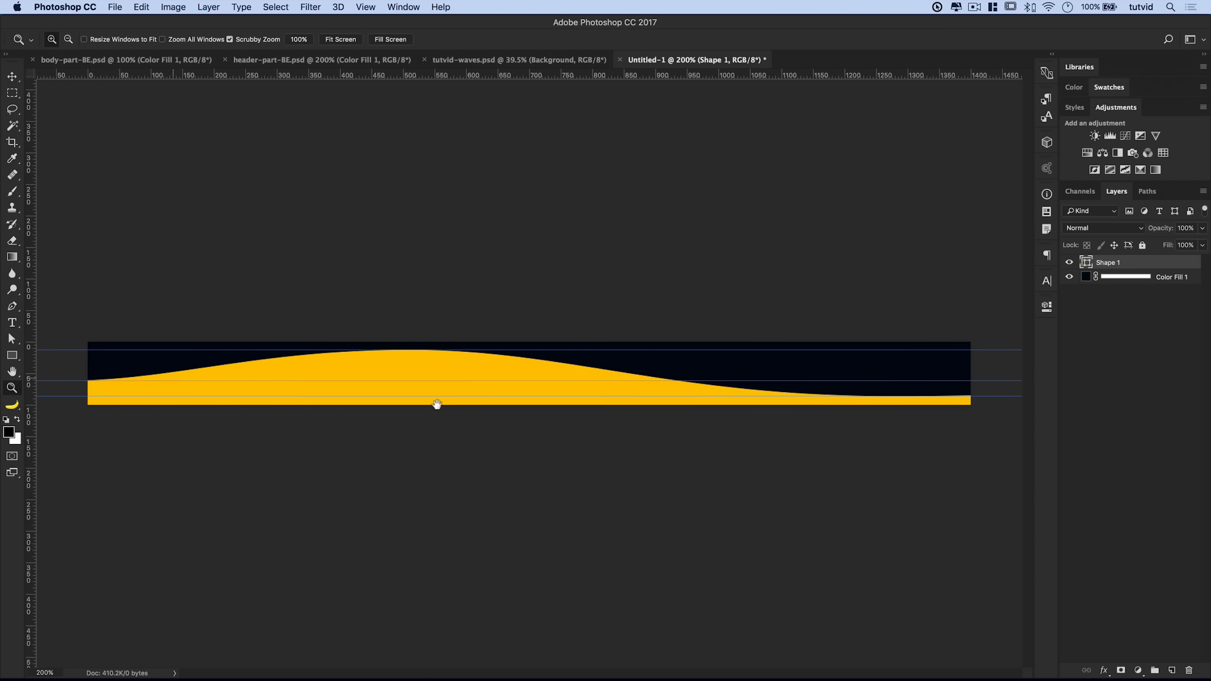
# - Select the whole canvas, align the wave shape's left edge to it, and deselect
pyautogui.click(276, 6)
pyautogui.click(277, 21)
pyautogui.click(12, 76)
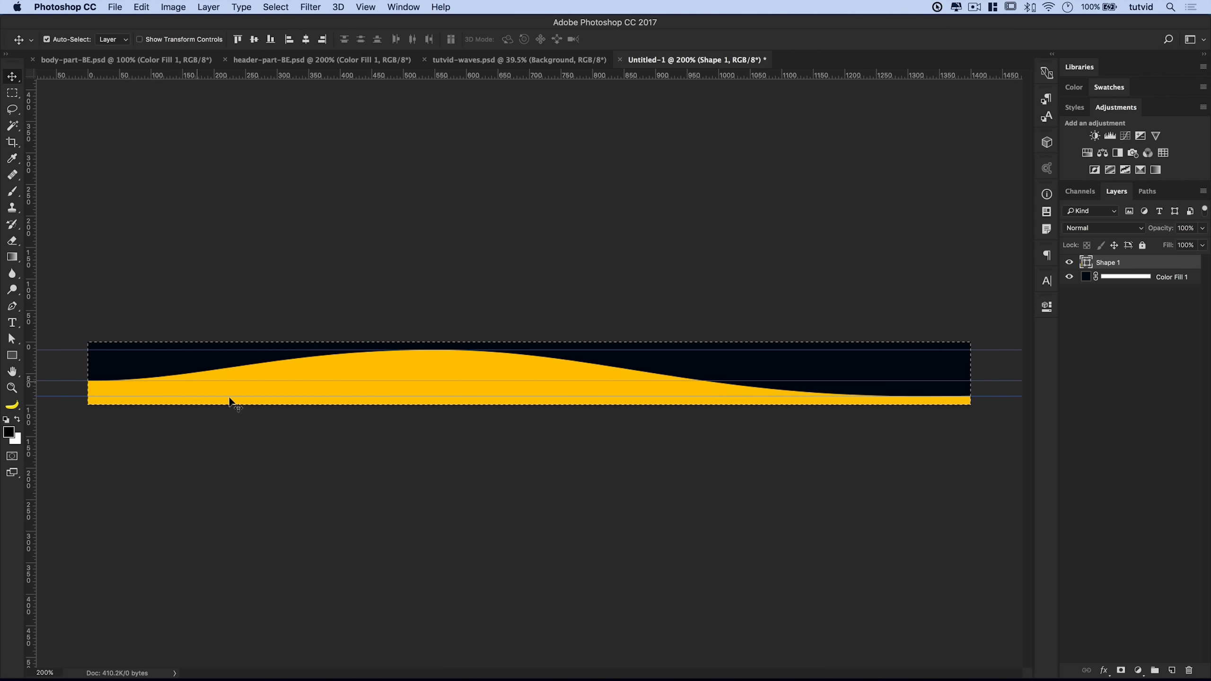
pyautogui.press('super+d')
# - Hide the guides and show the strip with the canvas surroundings at 25% zoom
pyautogui.press('super+minus')
pyautogui.press('super+minus')
pyautogui.press('super+minus')
pyautogui.press('super+minus')
pyautogui.press('super+minus')
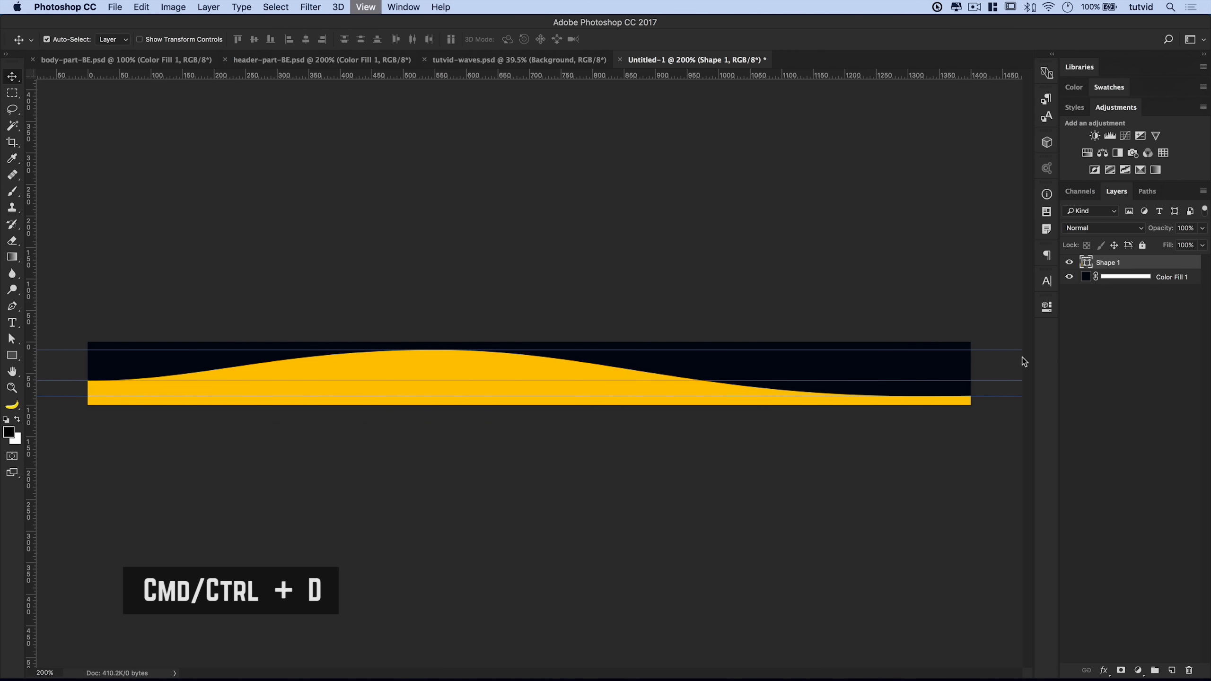
pyautogui.click(366, 6)
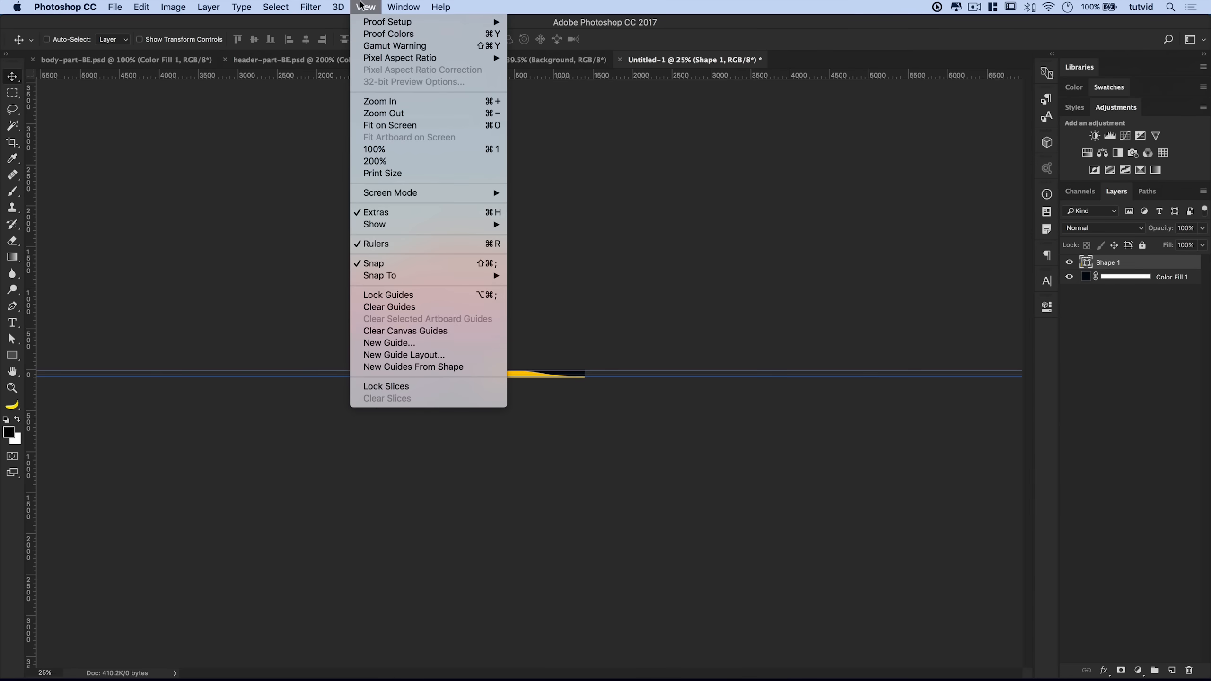
pyautogui.moveTo(415, 224)
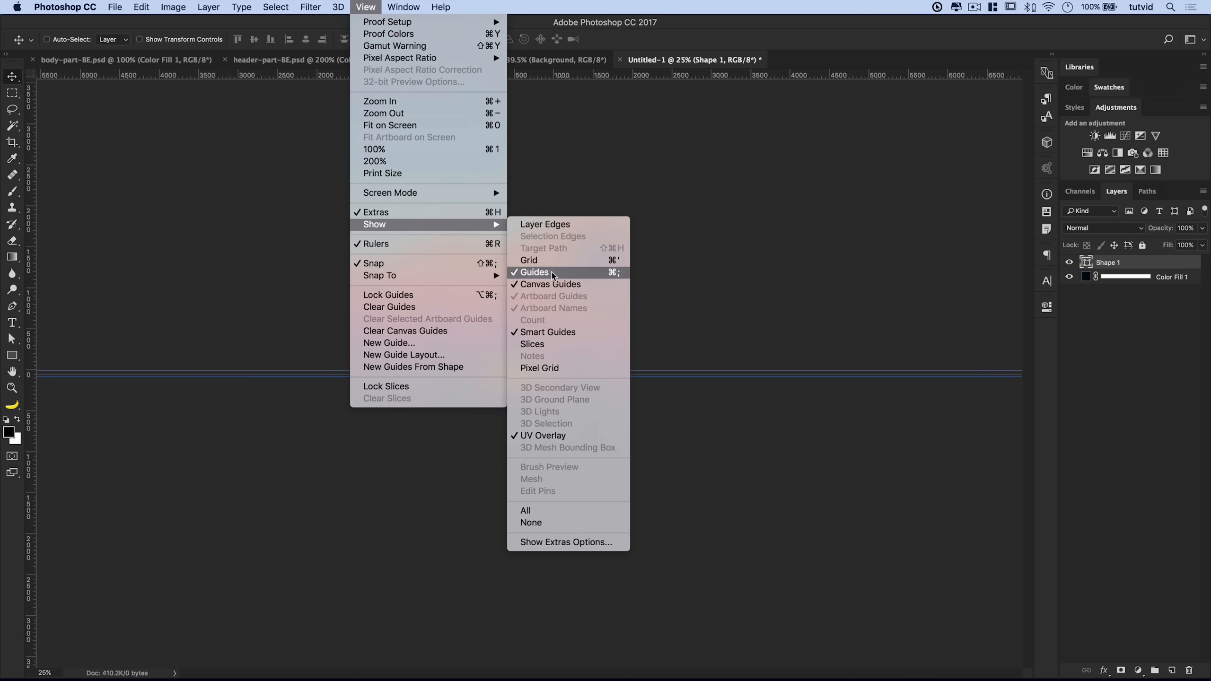
pyautogui.click(535, 272)
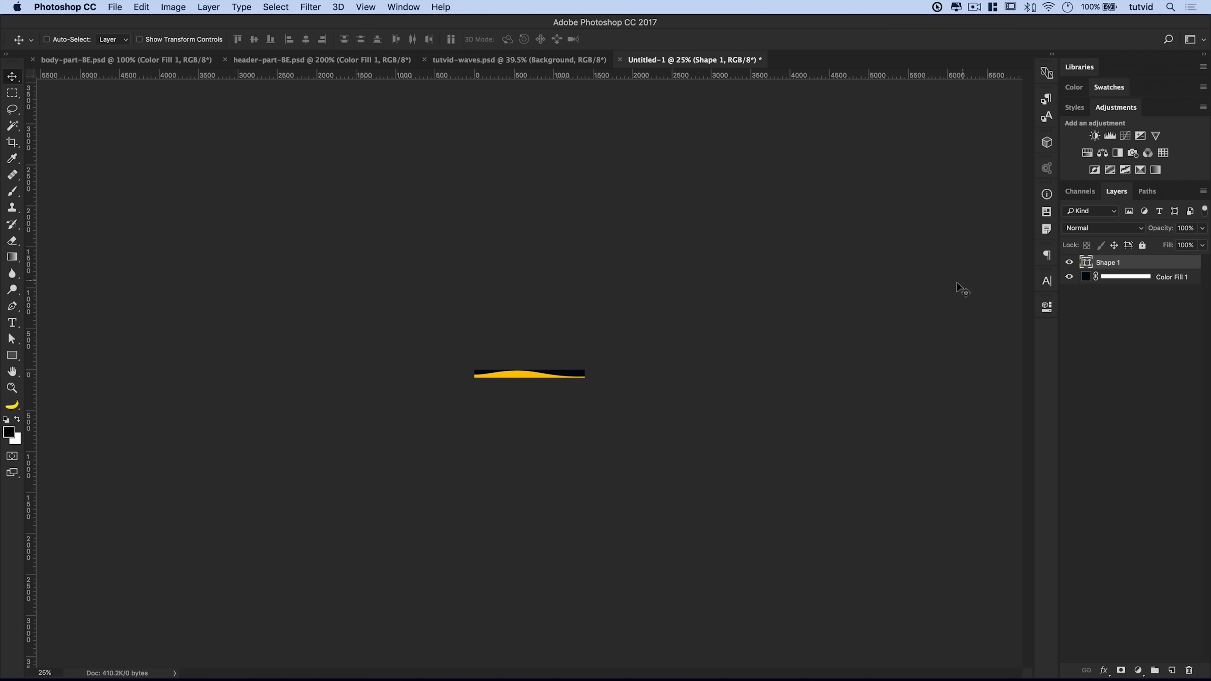
# - Display the wave shape's Free Transform box to check its full extent, then leave the transform without altering it
pyautogui.press('super+t')
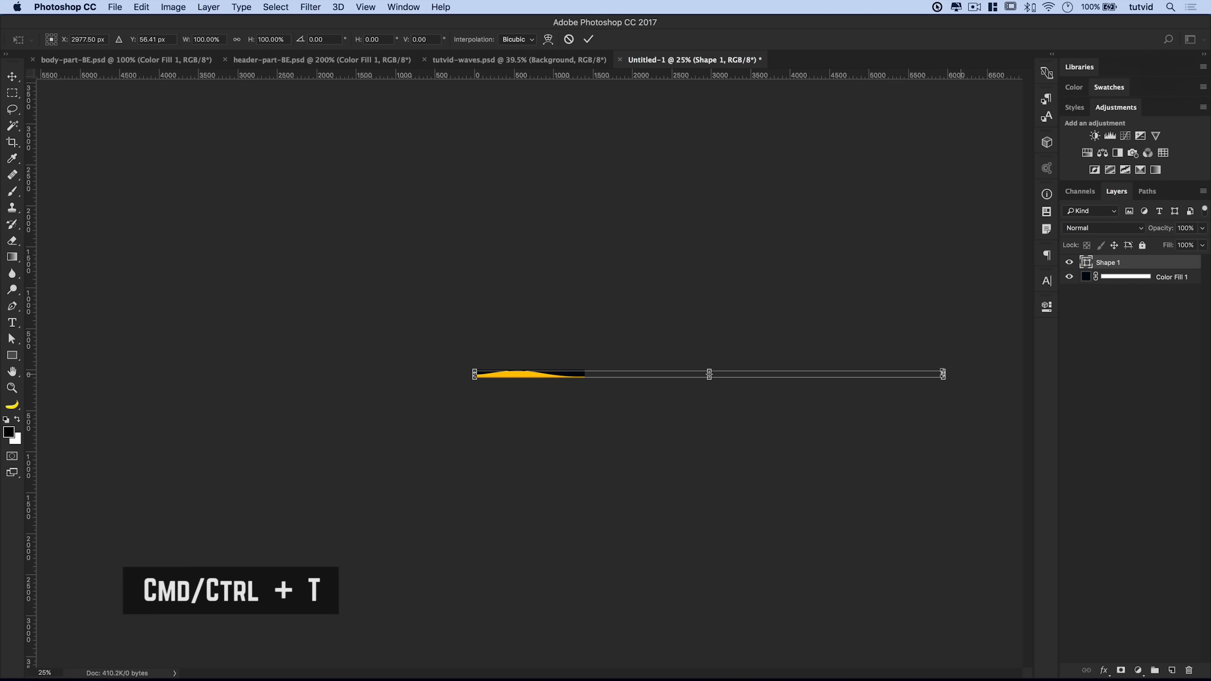
pyautogui.click(591, 39)
pyautogui.moveTo(553, 377)
pyautogui.mouseDown()
pyautogui.moveTo(246, 391)
pyautogui.moveTo(624, 376)
pyautogui.moveTo(559, 383)
pyautogui.mouseUp()
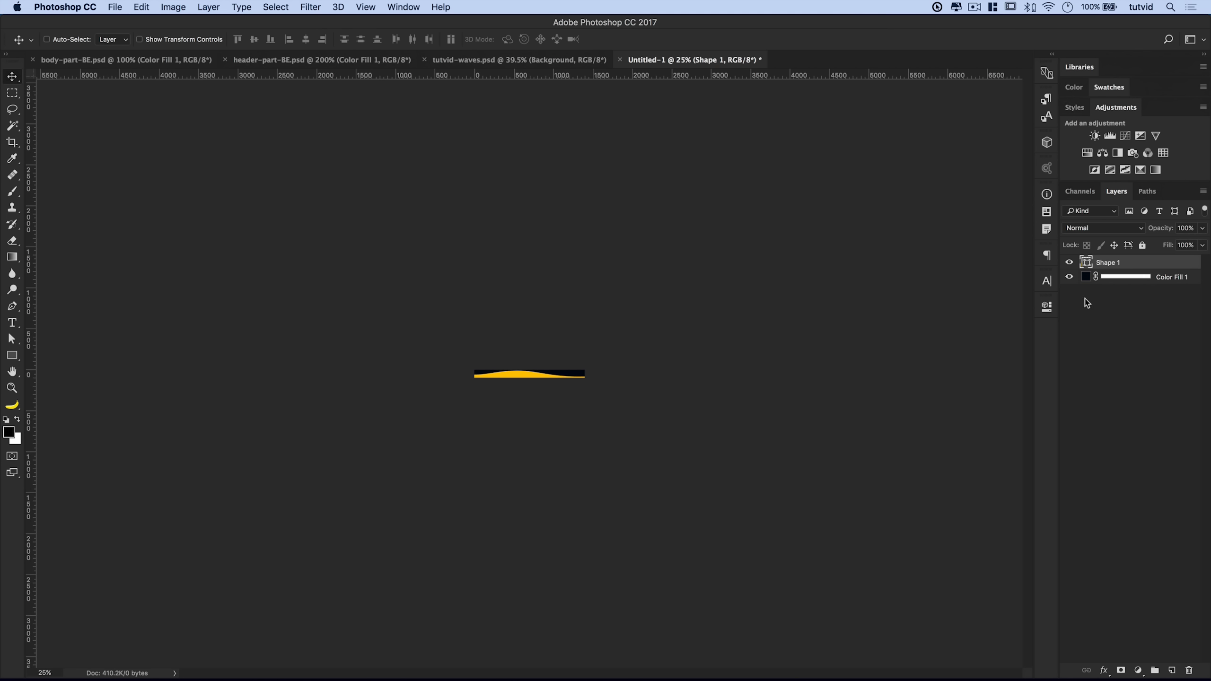
# - Hide the Shape 1 wave layer and the rulers, and switch to the tutvid-waves.psd document
pyautogui.click(1070, 263)
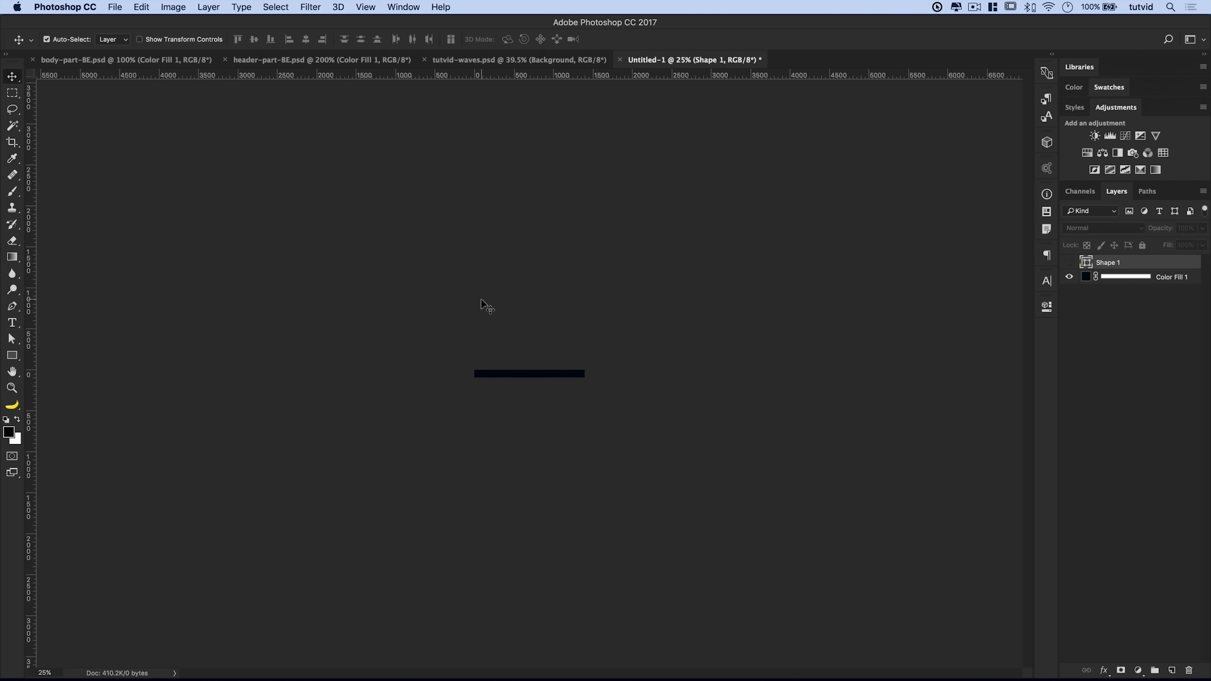
pyautogui.press('super+r')
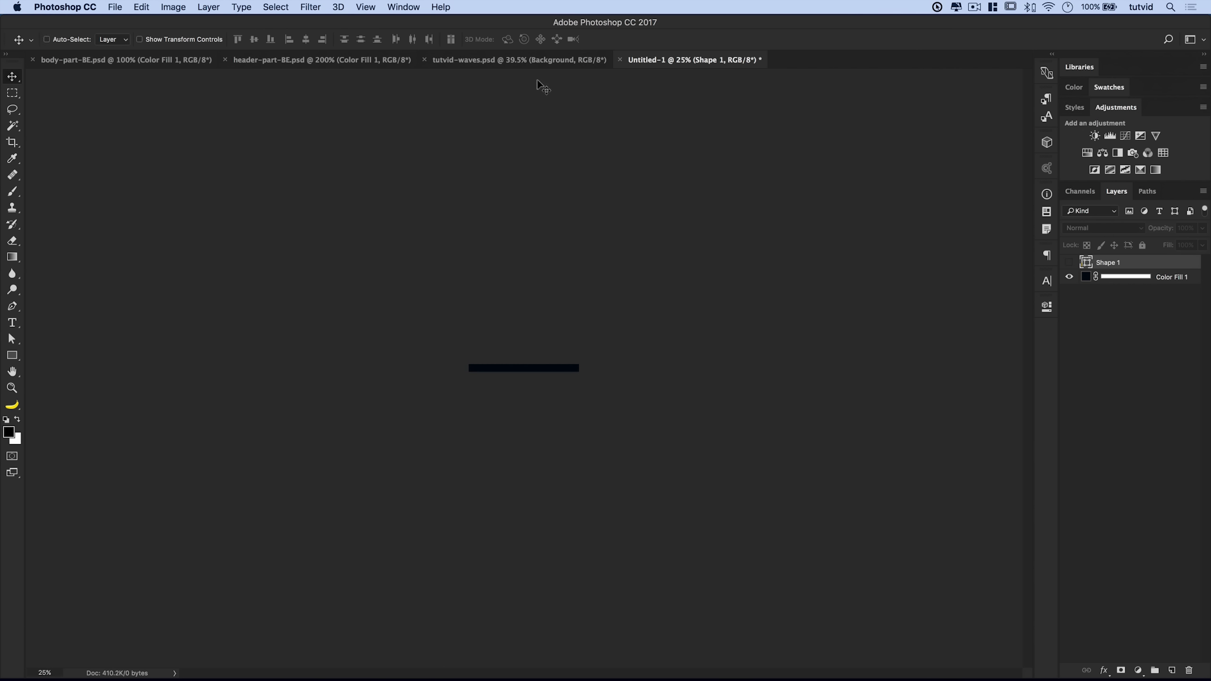
pyautogui.click(571, 63)
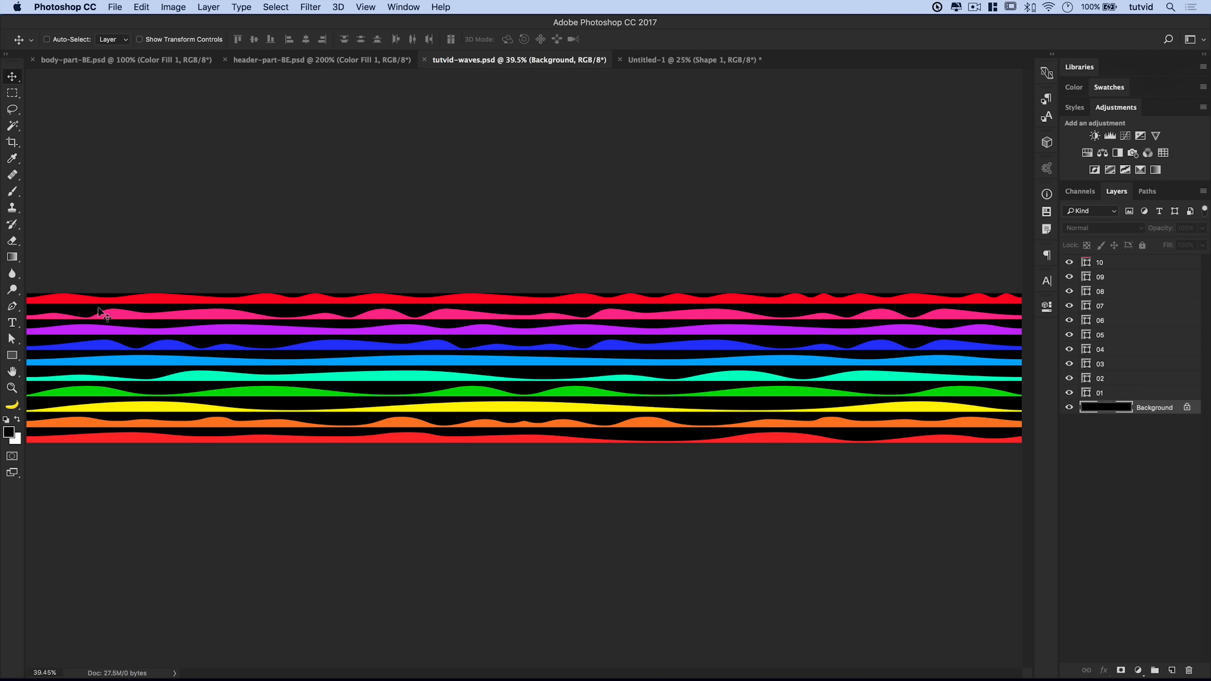
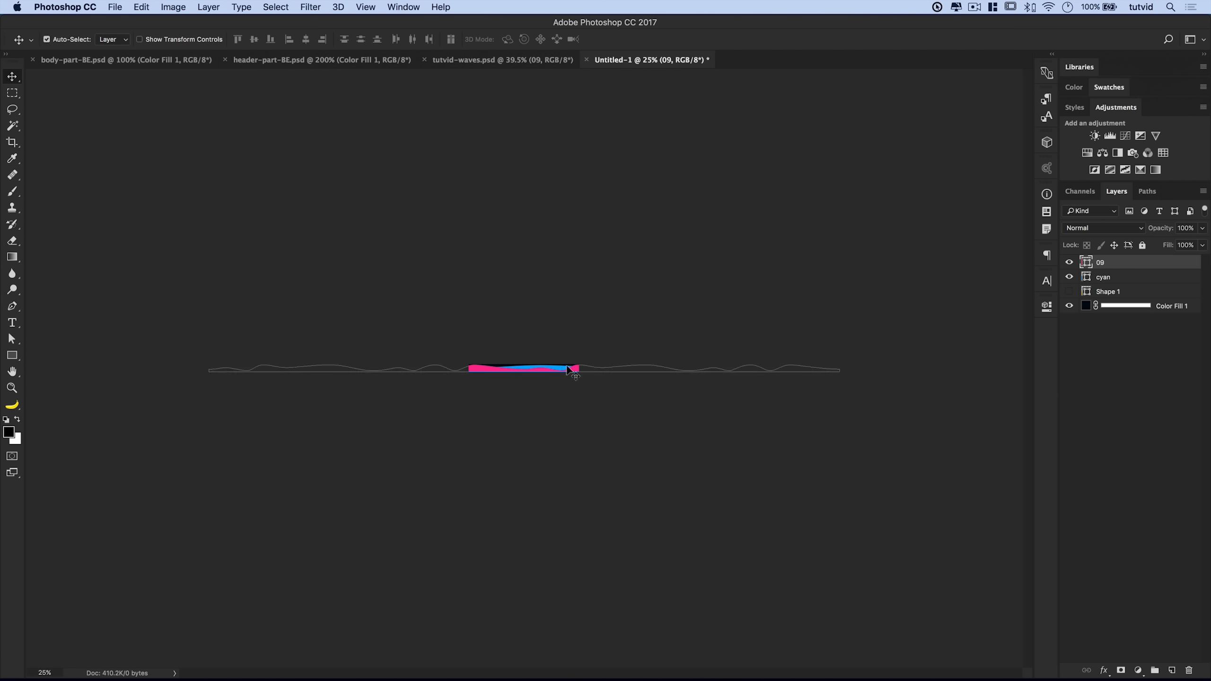
# - Select the whole canvas, align the pink wave on layer 09 to its left edge, and deselect
pyautogui.press('super+a')
pyautogui.click(289, 40)
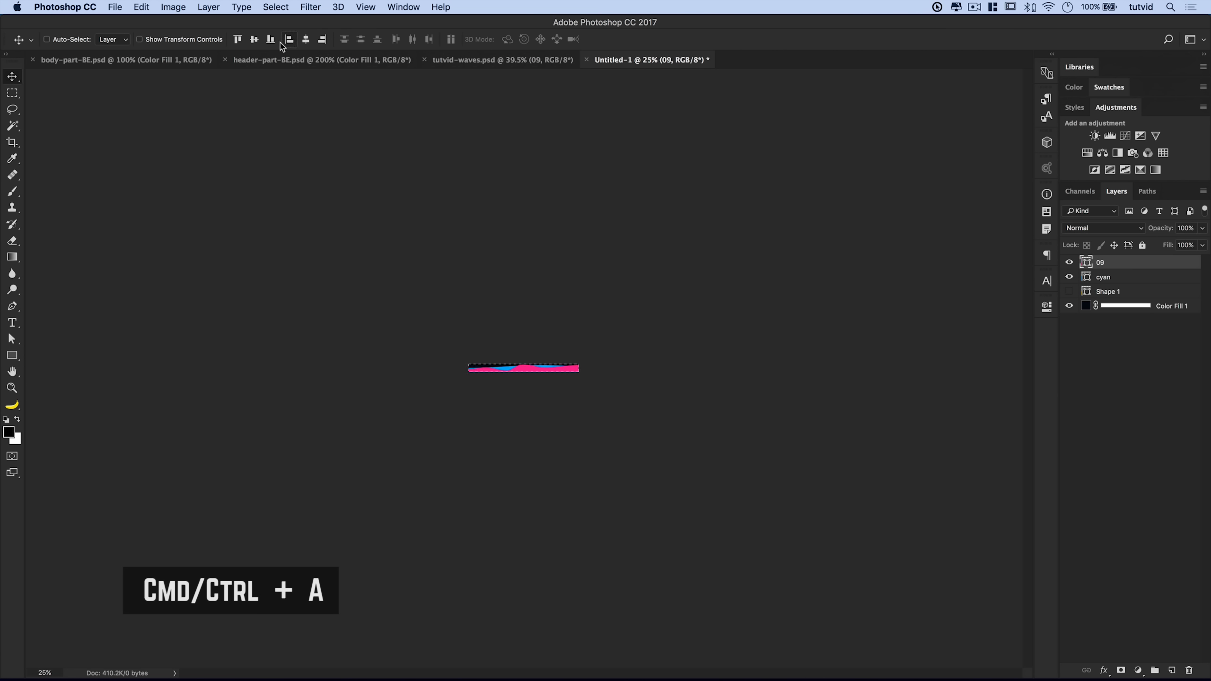
pyautogui.press('super+d')
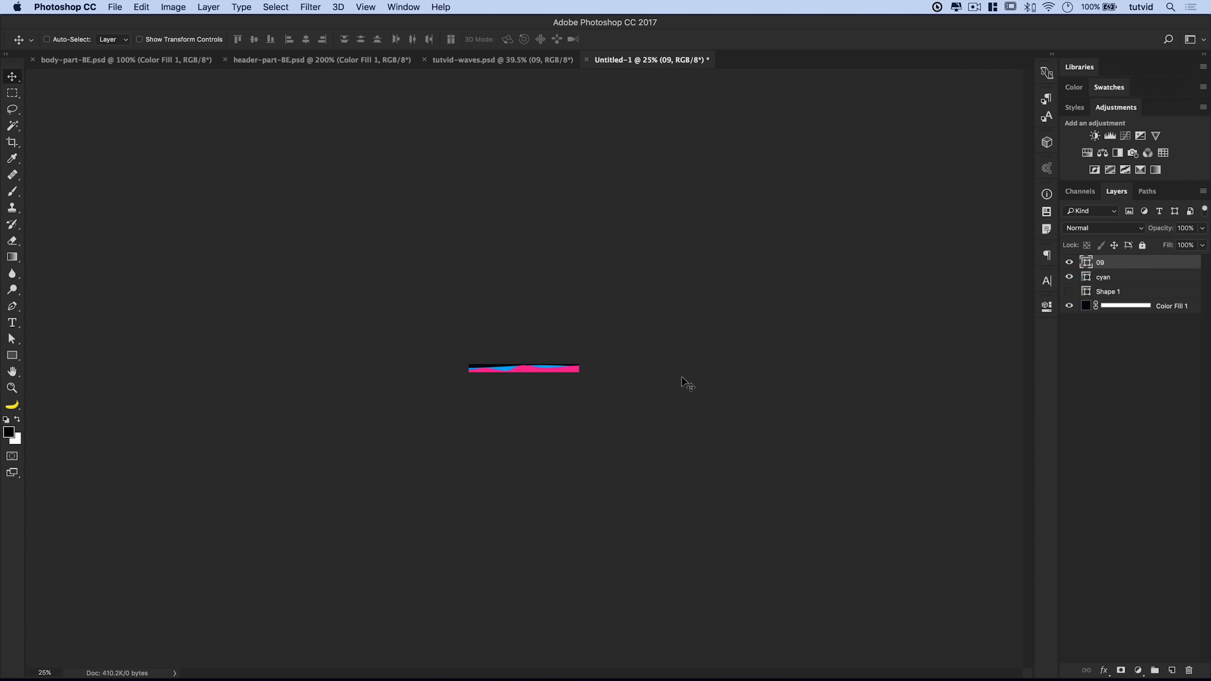
# - Copy the yellow wave on layer 03 from tutvid-waves.psd into the Untitled-1 document and place it over the strip
pyautogui.click(517, 64)
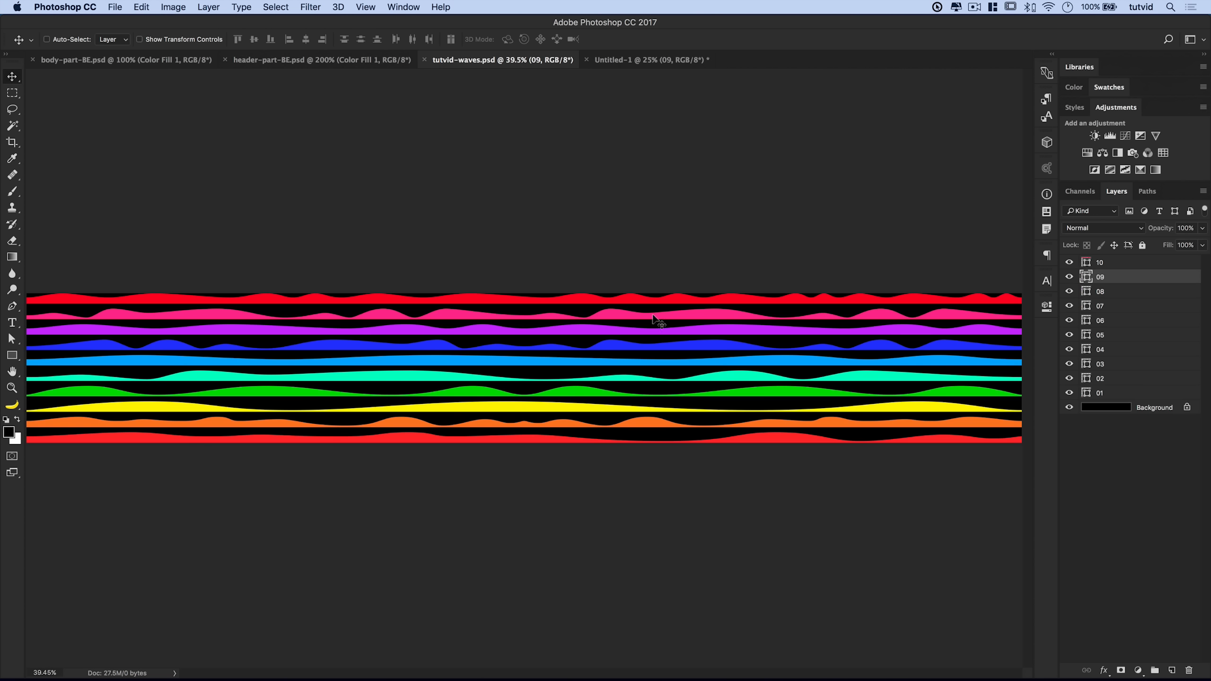
pyautogui.keyDown('ctrl'); pyautogui.click(548, 410); pyautogui.keyUp('ctrl')
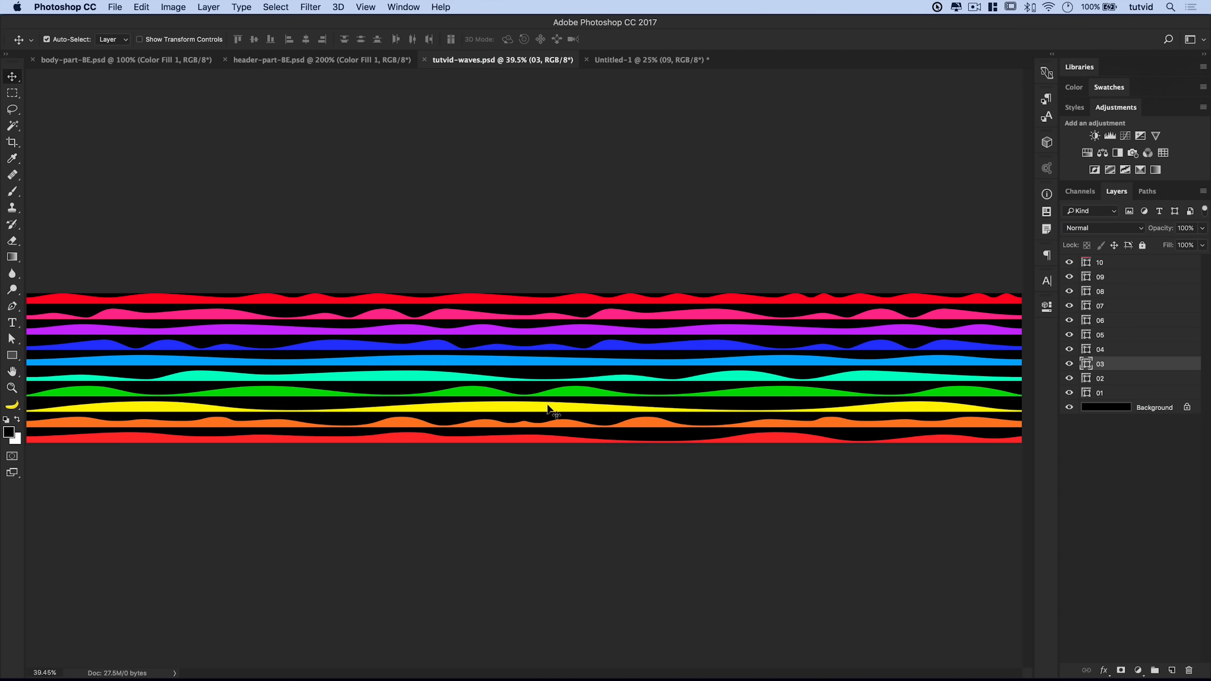
pyautogui.moveTo(525, 411); pyautogui.dragTo(649, 63)
pyautogui.moveTo(587, 402); pyautogui.dragTo(548, 384)
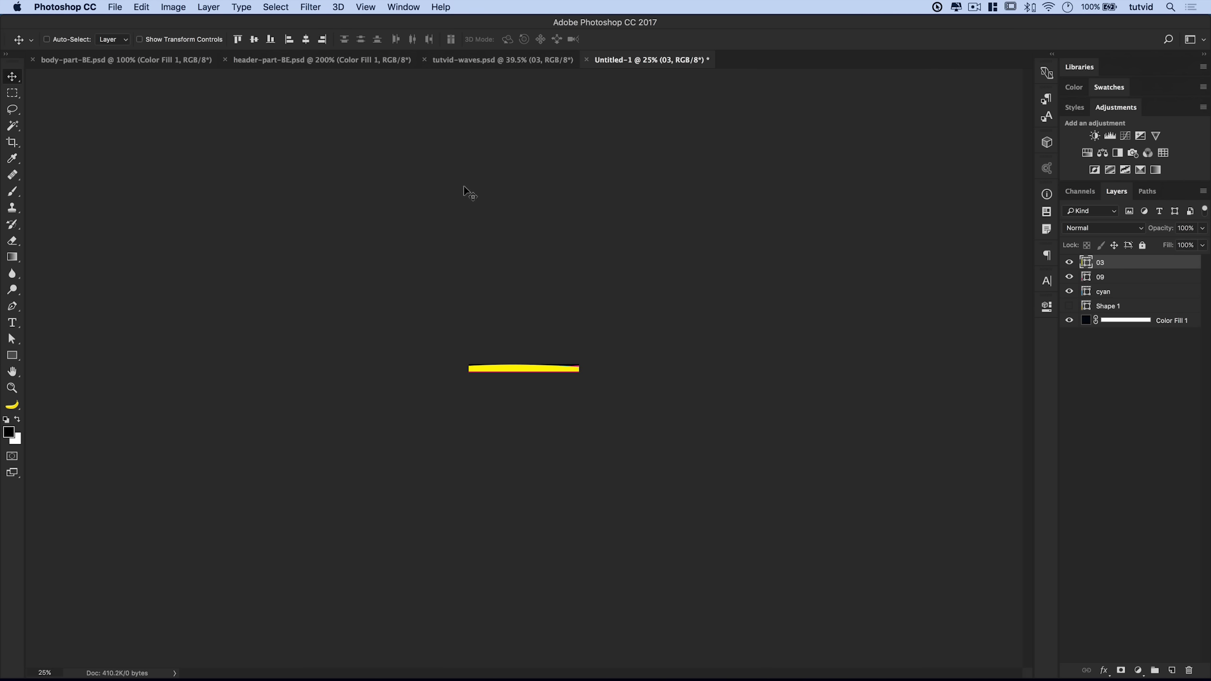
# - Align the yellow wave on layer 03 to the canvas's left and bottom edges, deselect, and check the stacked waves
pyautogui.press('super+a')
pyautogui.click(289, 39)
pyautogui.click(270, 39)
pyautogui.press('super+d')
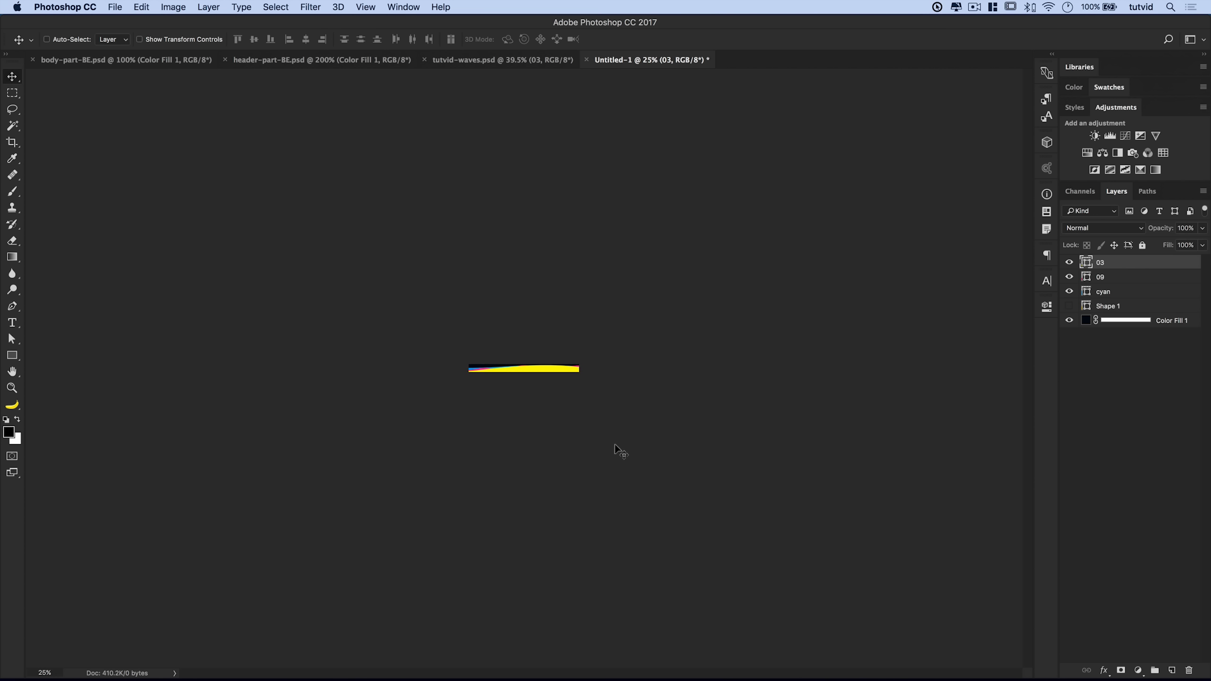
pyautogui.press('super+0')
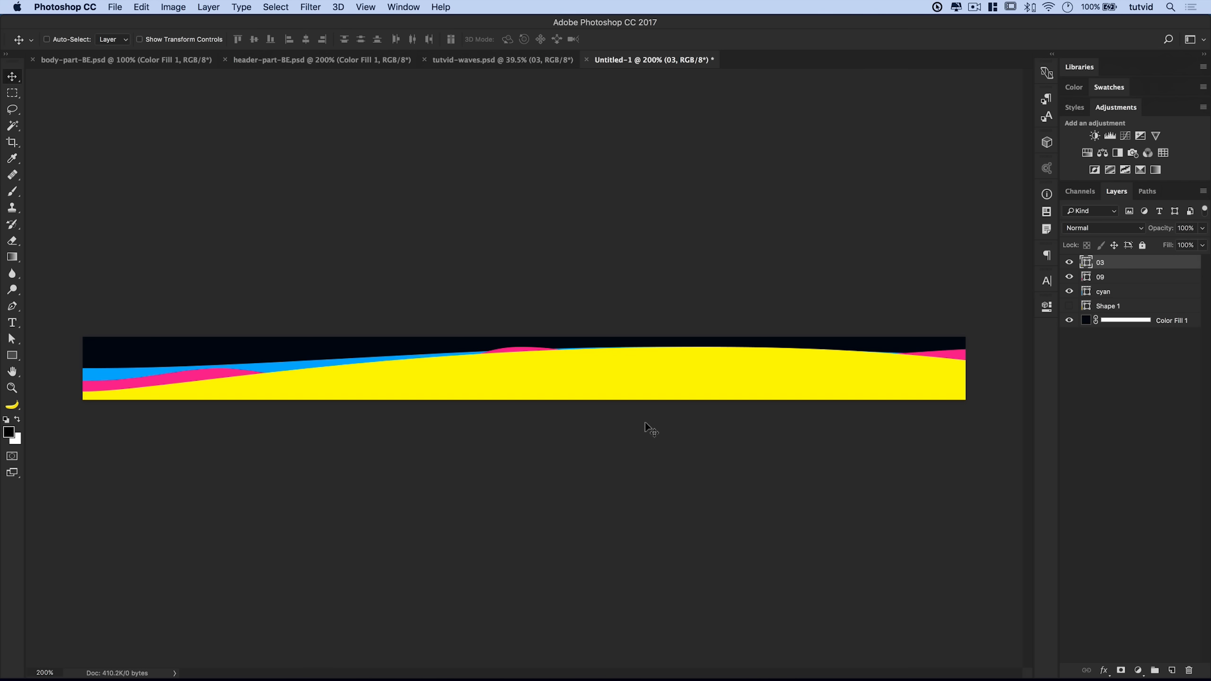
pyautogui.press('super+minus')
pyautogui.press('super+minus')
pyautogui.press('super+minus')
pyautogui.press('super+minus')
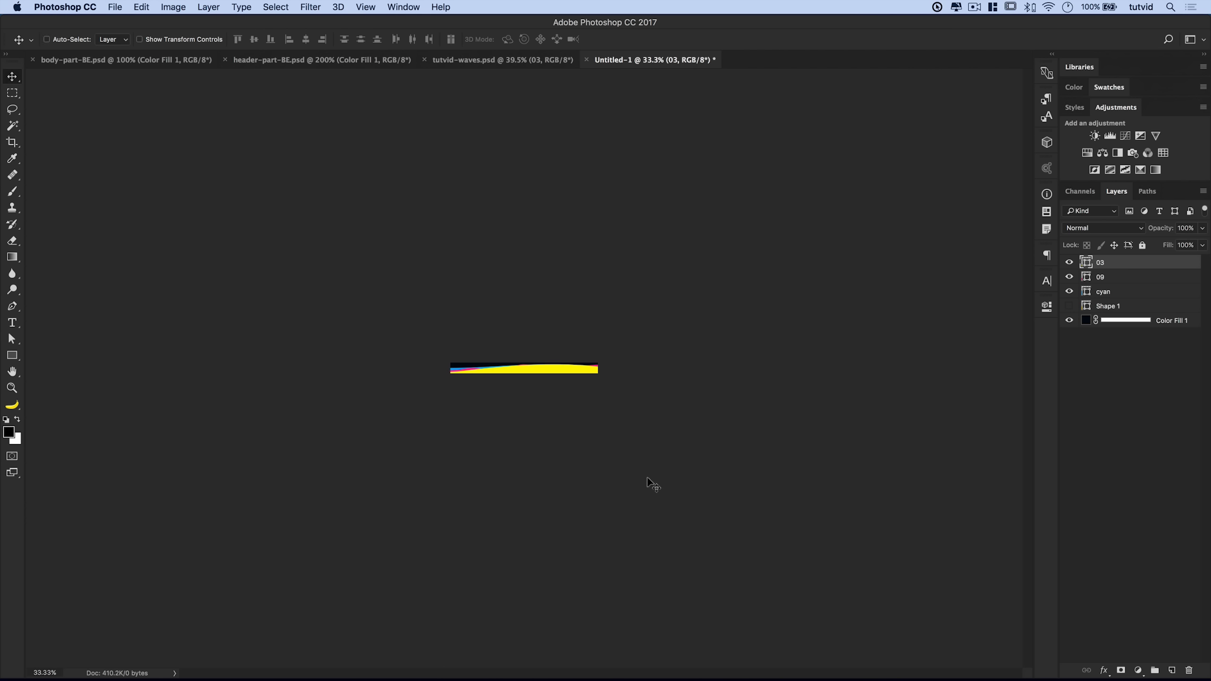
pyautogui.press('super+s')
pyautogui.click(568, 508)
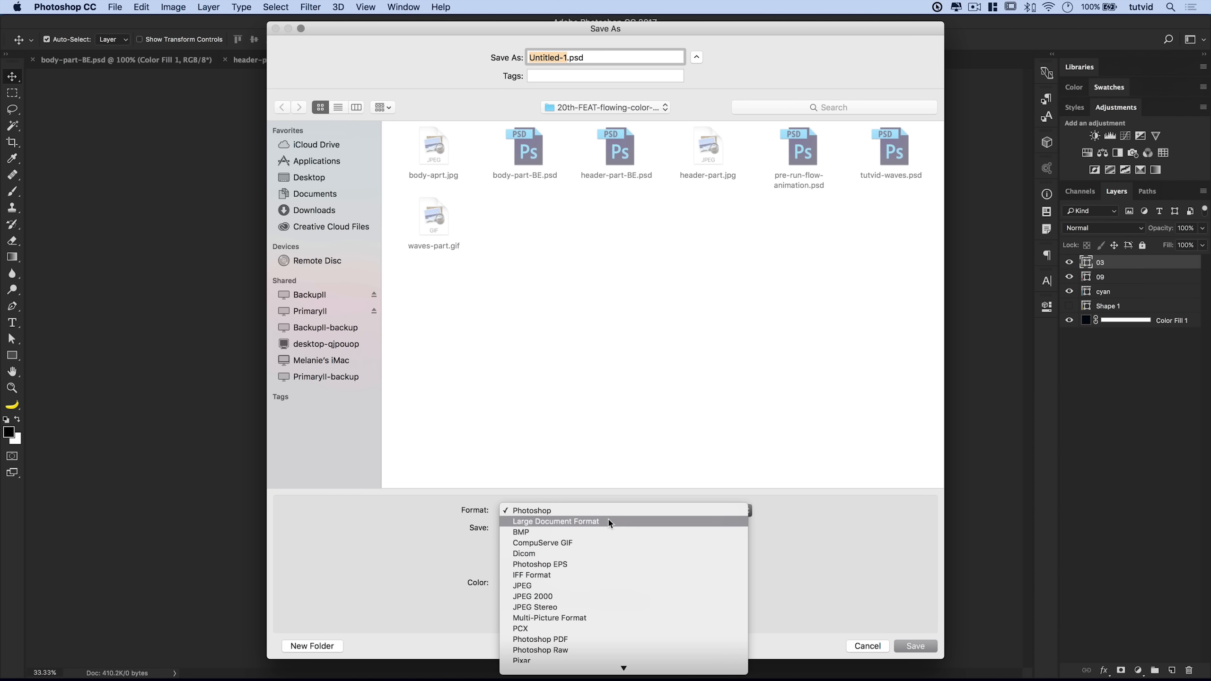
pyautogui.click(573, 521)
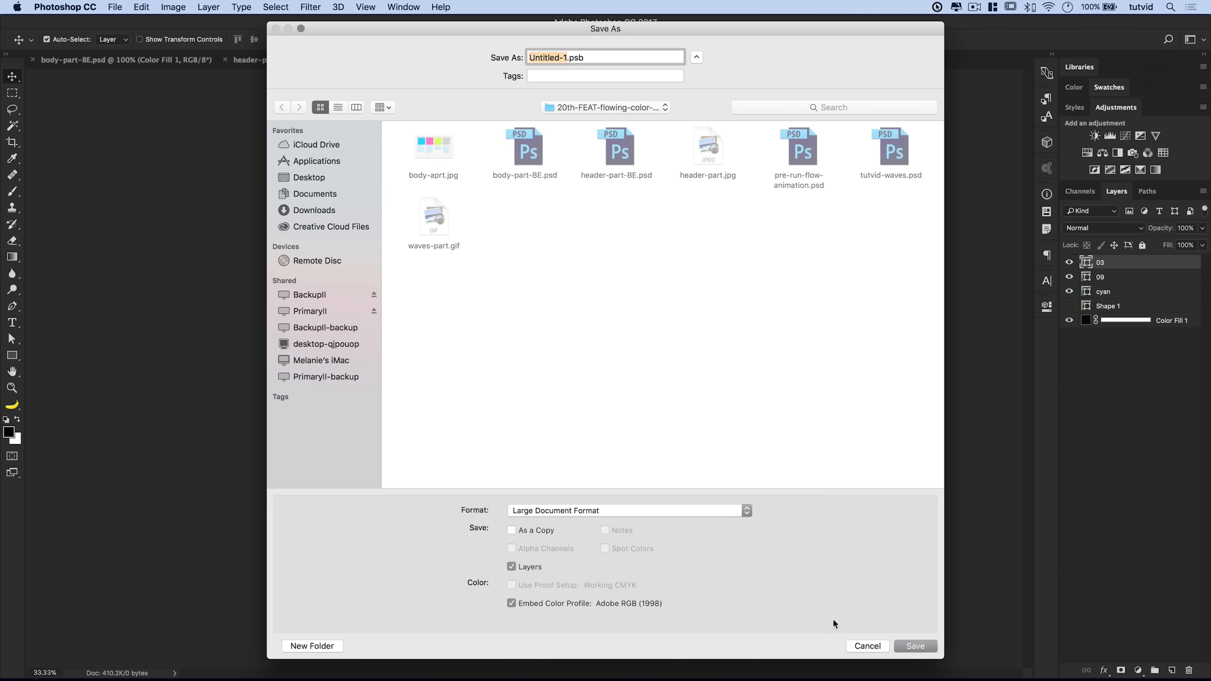
pyautogui.click(868, 645)
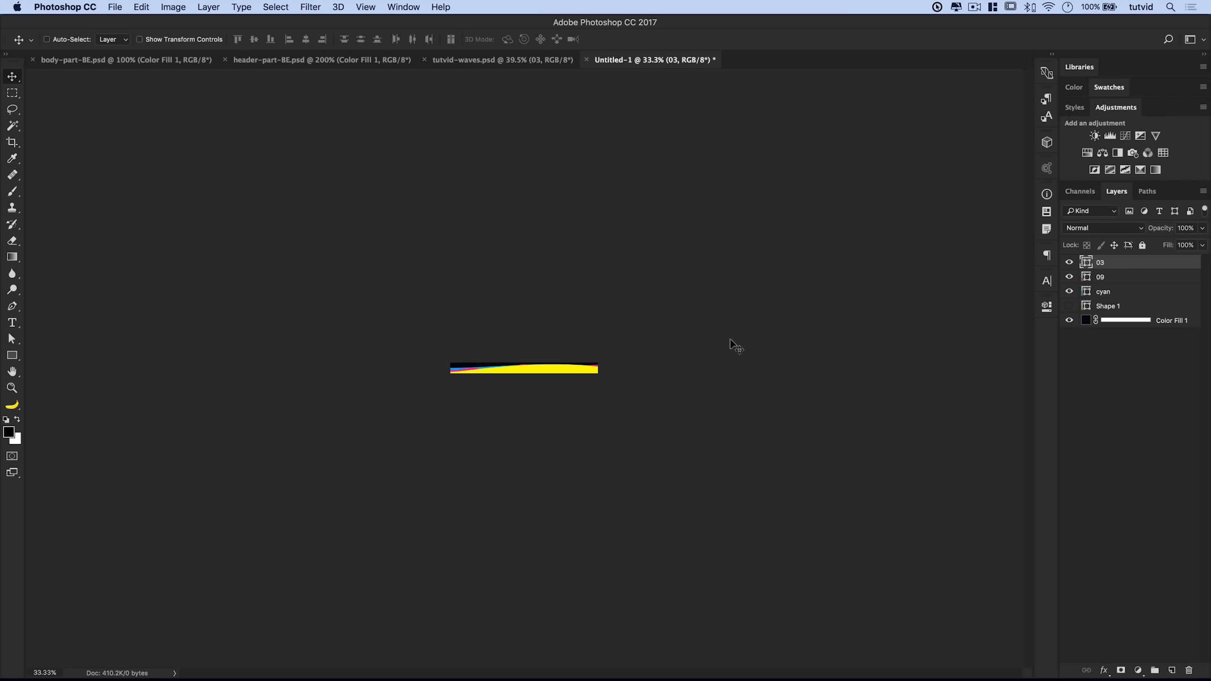
# - Rename the pink wave layer 09 as magenta and the yellow wave layer 03 as yellow
pyautogui.doubleClick(1100, 277)
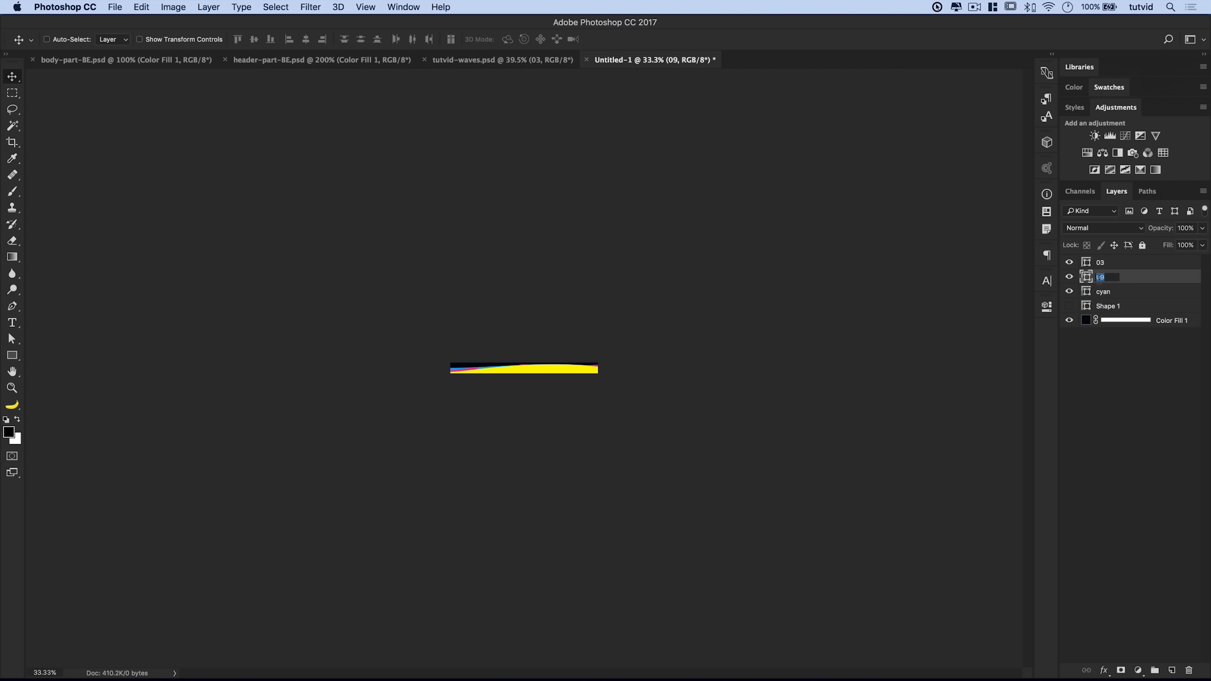
pyautogui.write('magenta')
pyautogui.press('Return')
pyautogui.doubleClick(1097, 265)
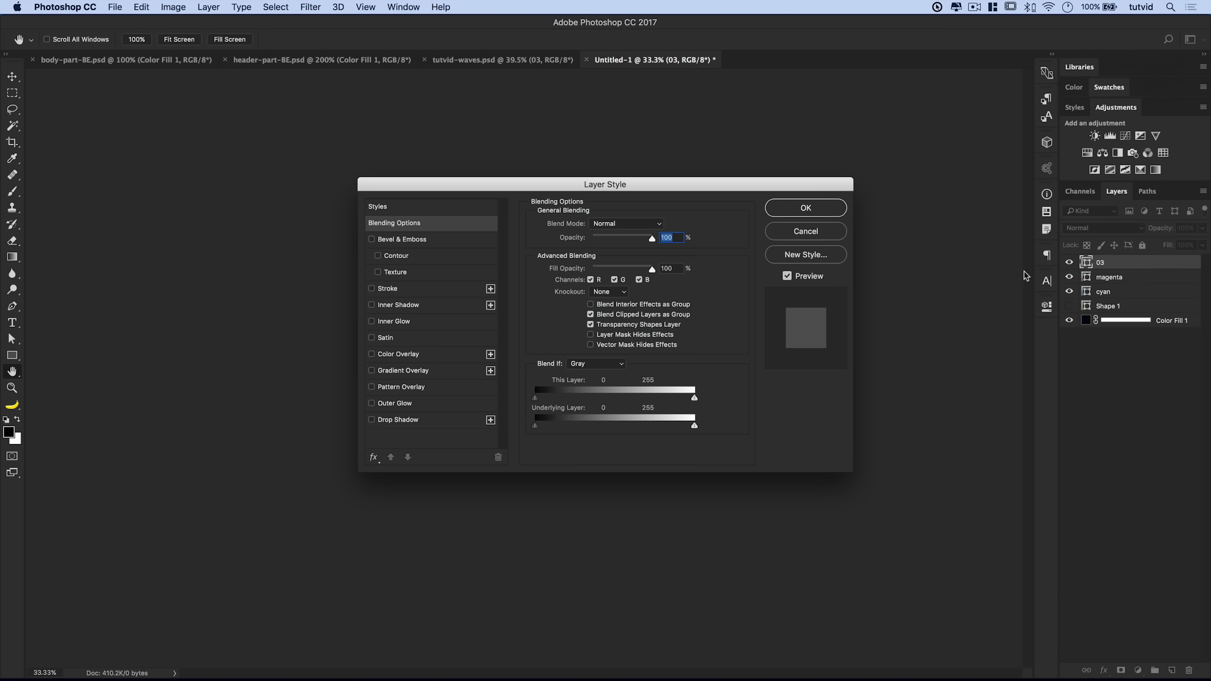
pyautogui.press('Escape')
pyautogui.doubleClick(1101, 263)
pyautogui.write('yellow')
pyautogui.press('Return')
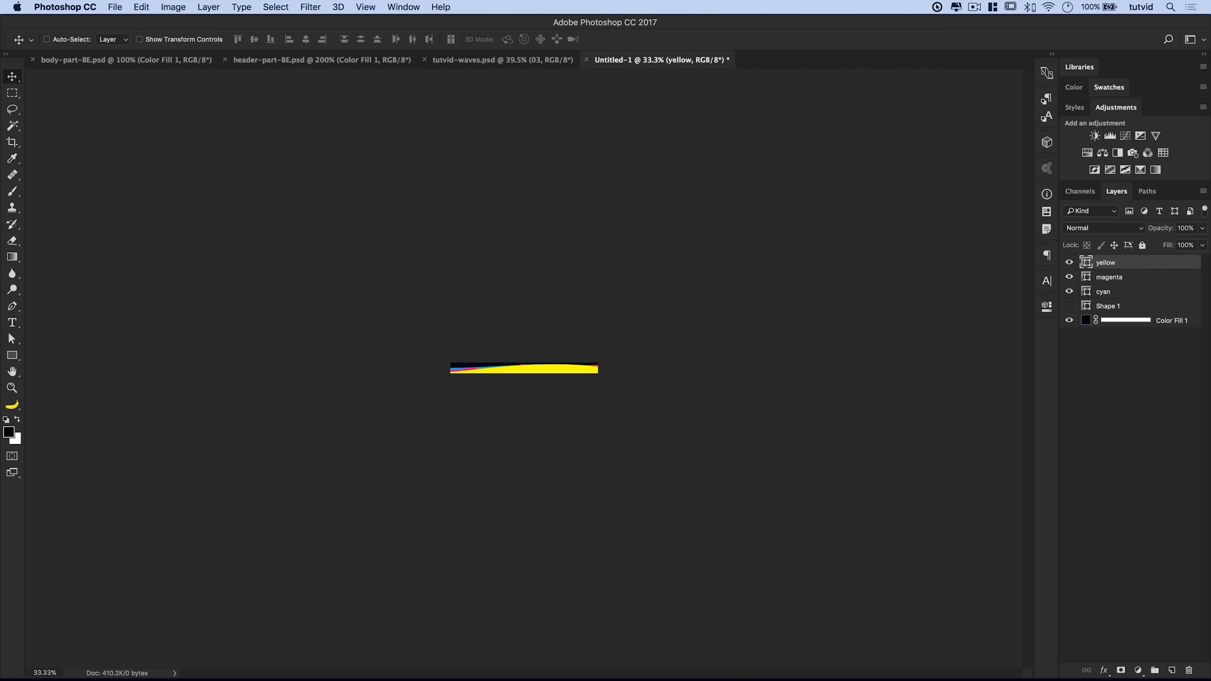
# - Set the blend mode of the yellow, magenta and cyan wave layers to Lighten
pyautogui.click(1108, 230)
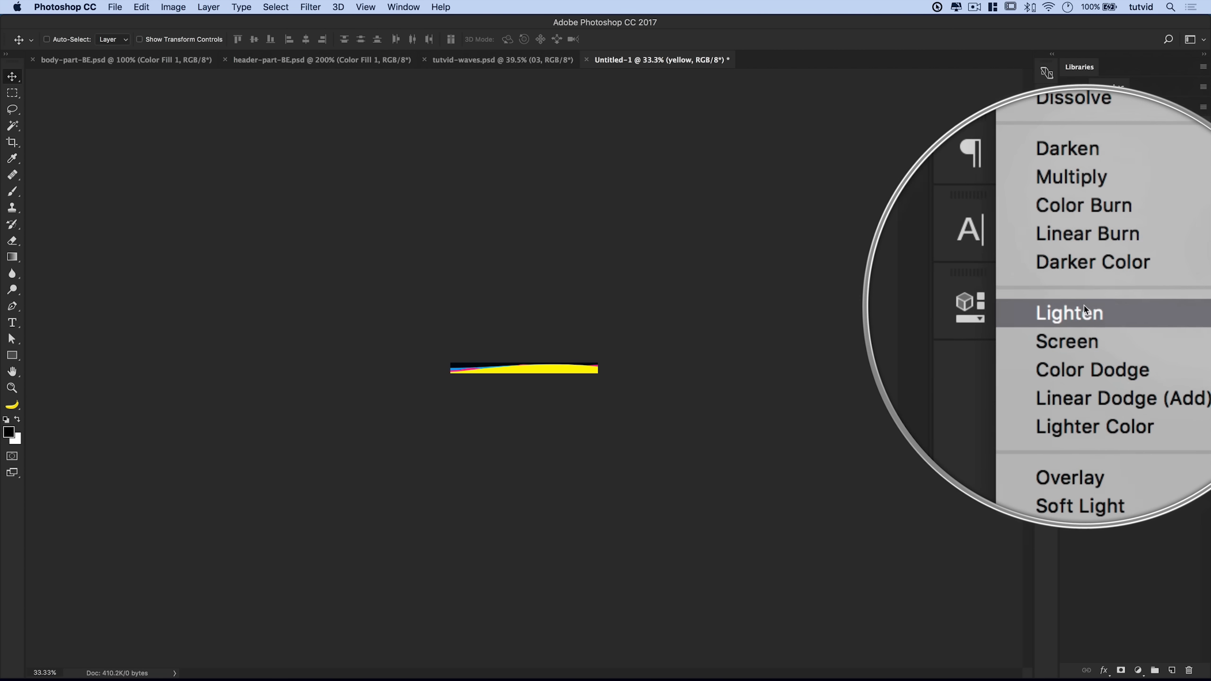
pyautogui.click(1083, 311)
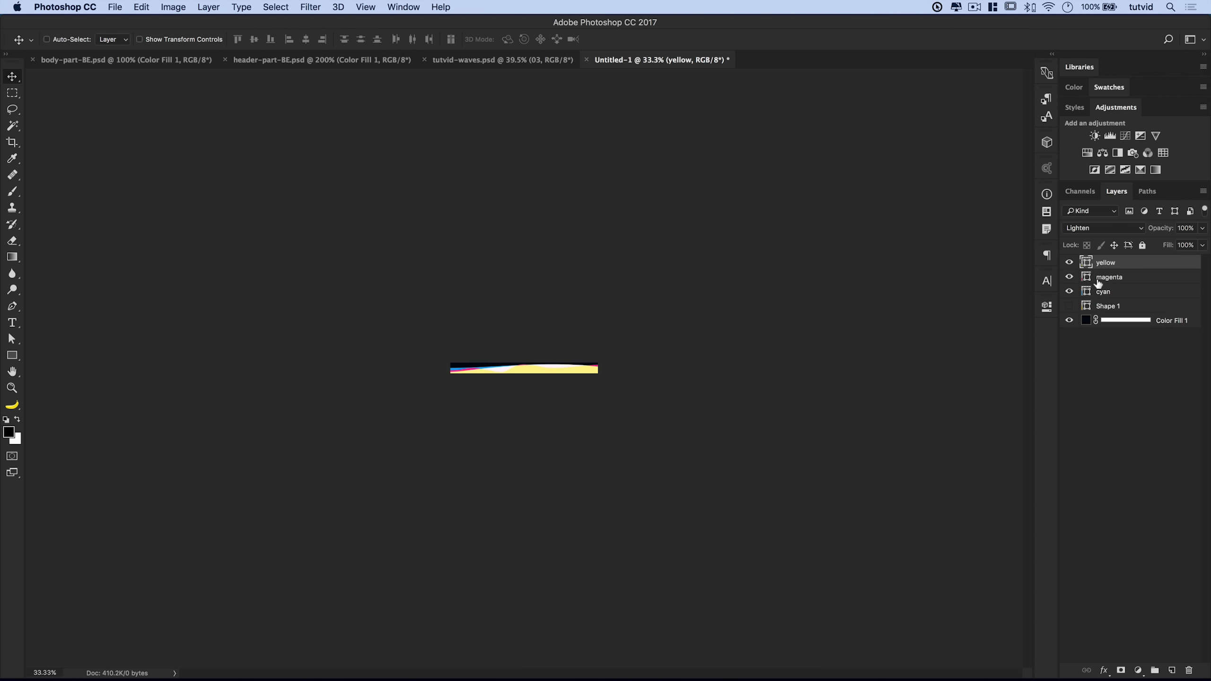
pyautogui.click(1098, 283)
pyautogui.click(1097, 228)
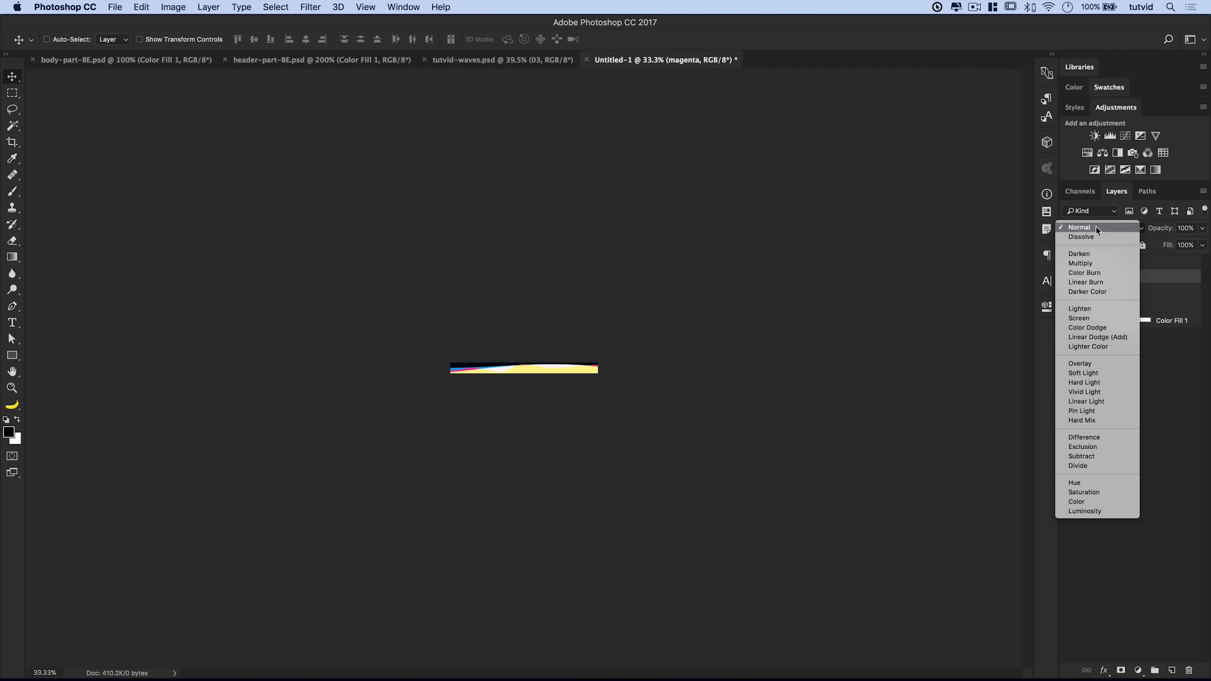
pyautogui.click(1089, 310)
pyautogui.click(1109, 292)
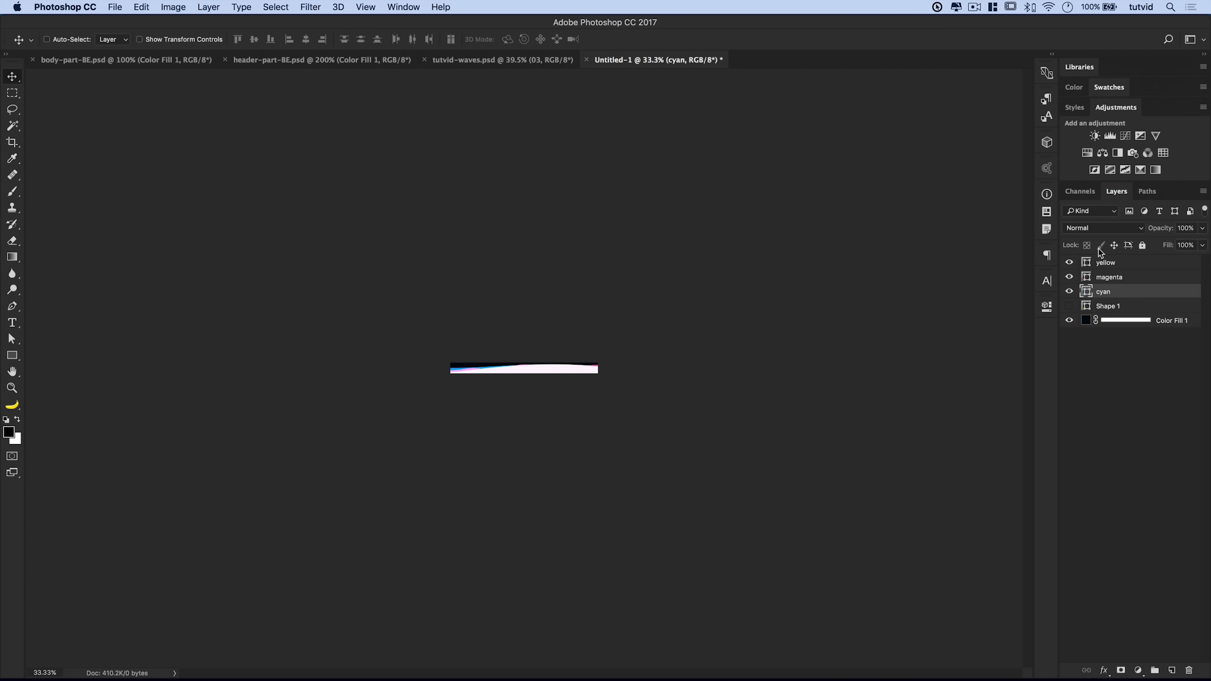
pyautogui.click(1101, 228)
pyautogui.click(1089, 310)
# - Try a different stacking order for the three wave layers and try sliding the yellow wave along the strip
pyautogui.press('z')
pyautogui.click(540, 372)
pyautogui.click(541, 372)
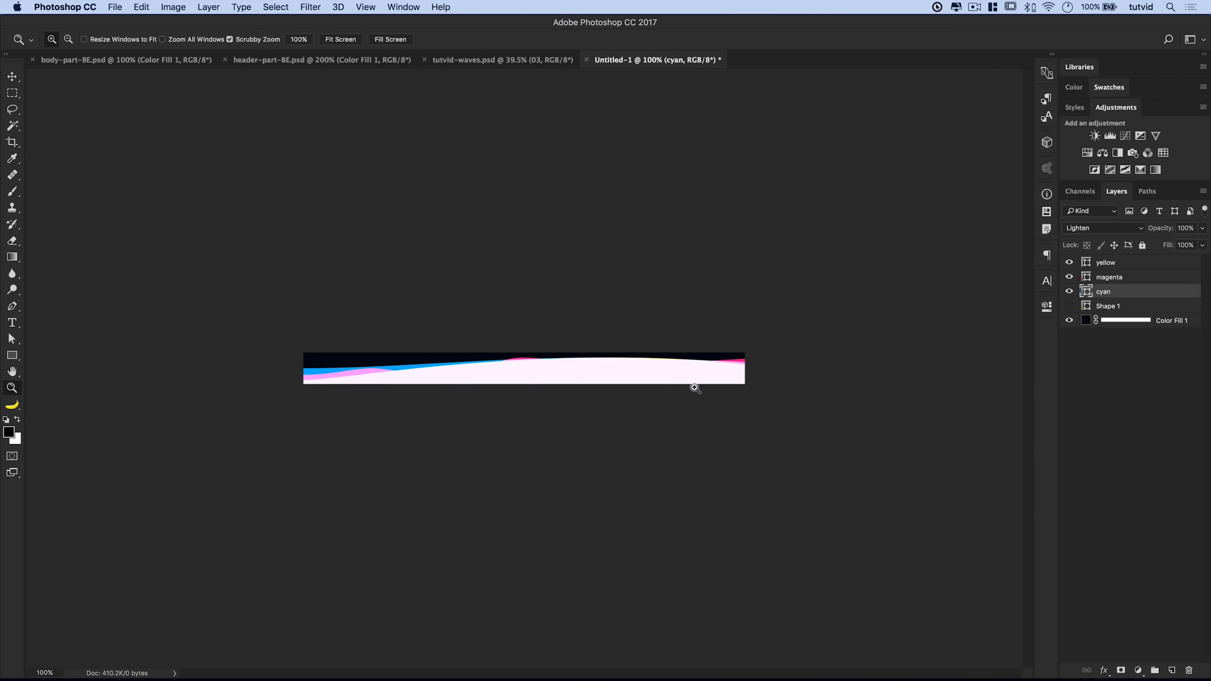
pyautogui.click(1115, 263)
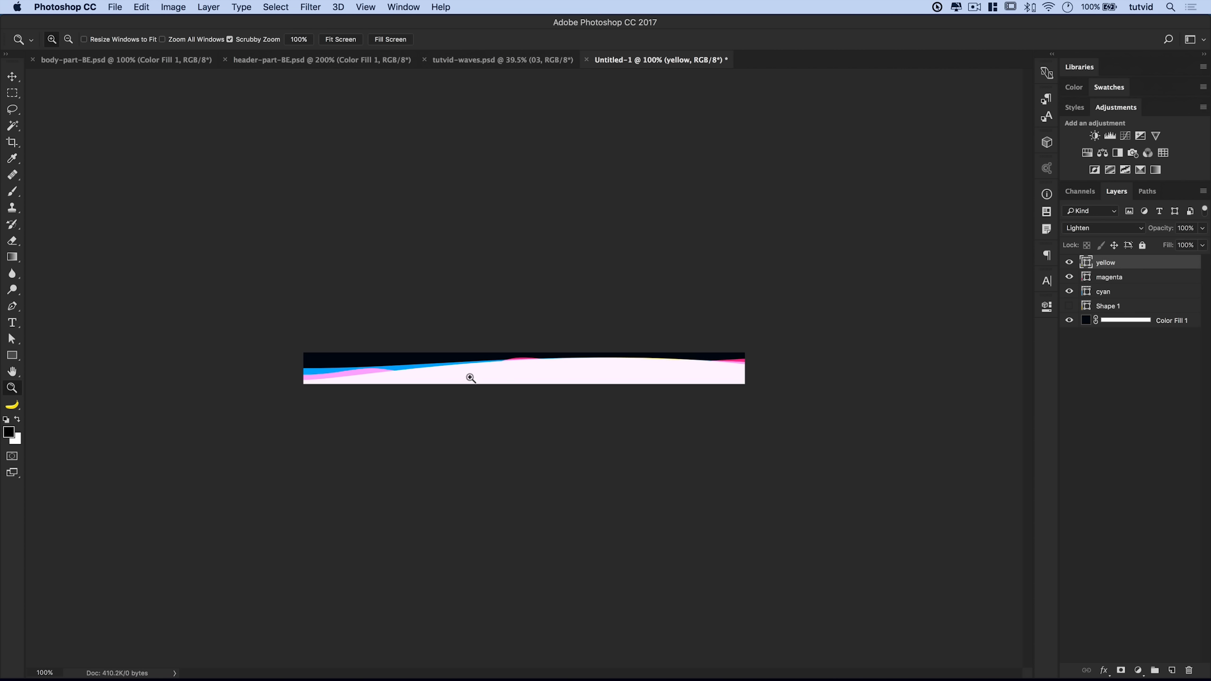
pyautogui.moveTo(1118, 267)
pyautogui.mouseDown()
pyautogui.moveTo(1119, 285)
pyautogui.moveTo(1119, 268)
pyautogui.mouseUp()
pyautogui.click(1119, 292)
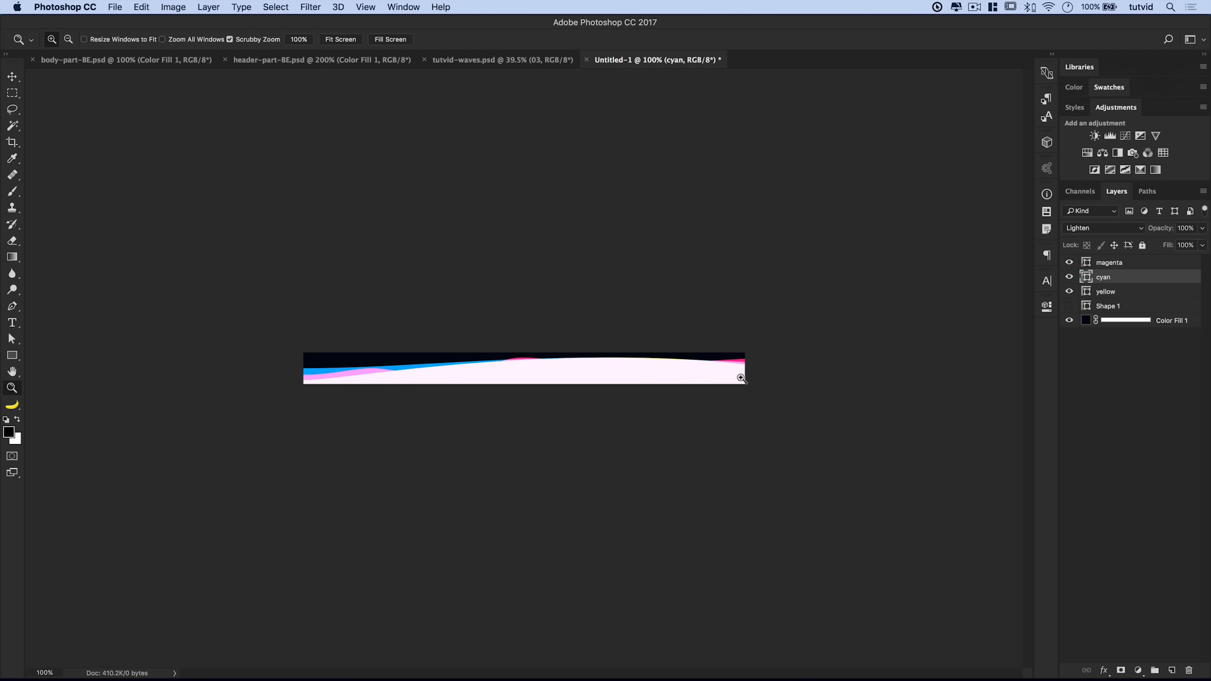
pyautogui.click(1135, 262)
pyautogui.moveTo(1092, 277); pyautogui.dragTo(1118, 263)
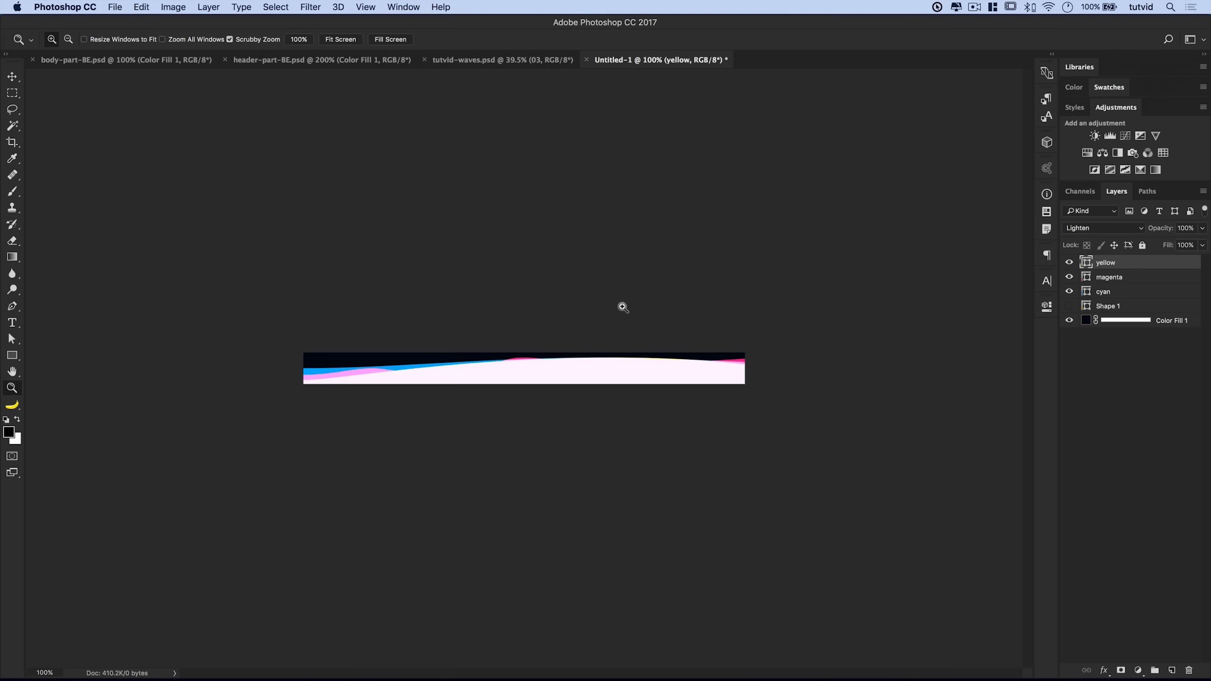
pyautogui.press('v')
pyautogui.moveTo(702, 371); pyautogui.dragTo(626, 388)
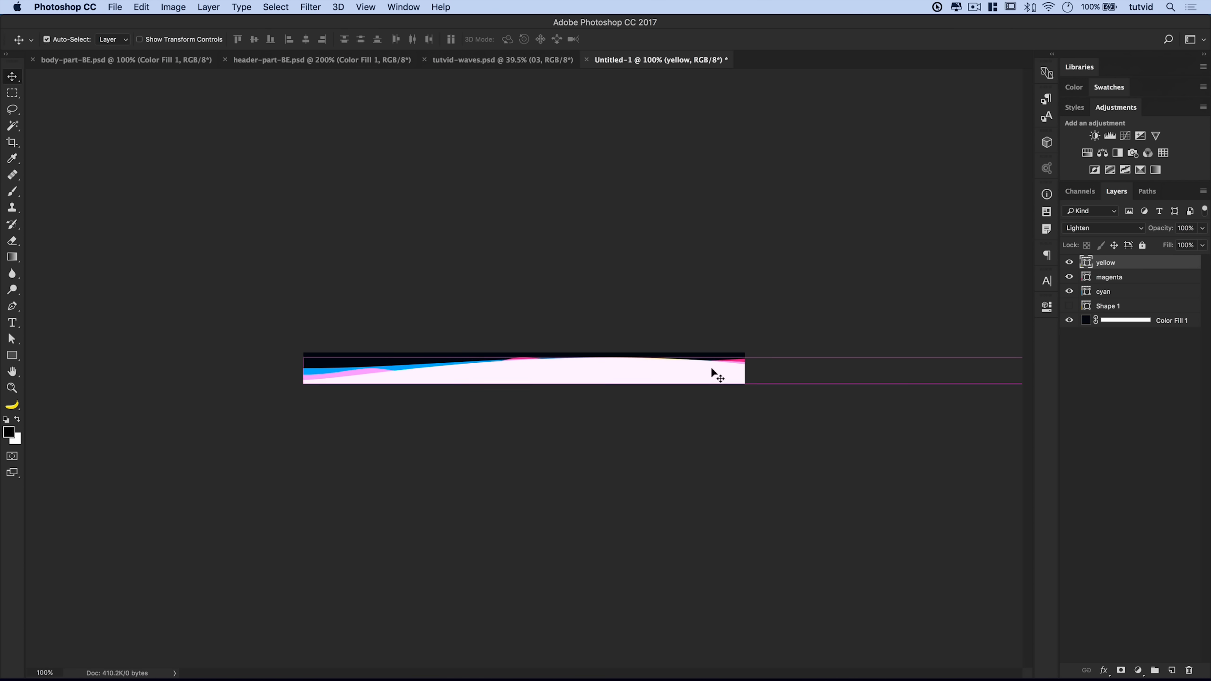
# - Switch to Chrome to watch the animated wave divider in the Behance project, then return to Photoshop
pyautogui.press('super+Tab')
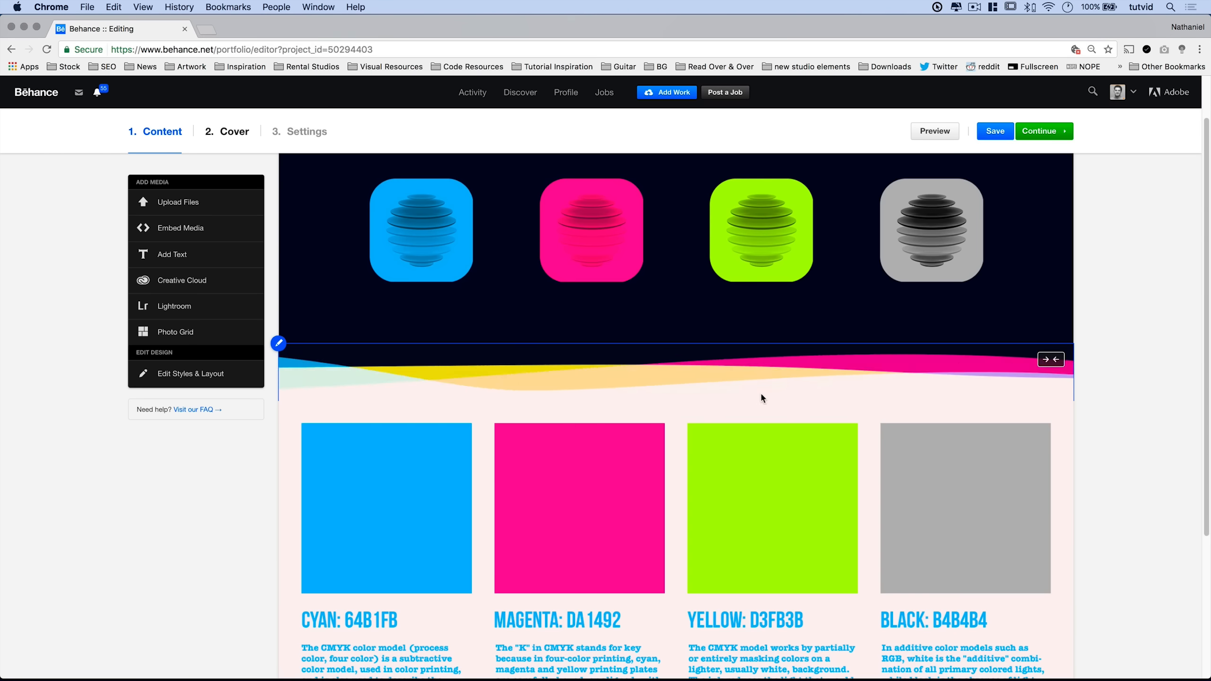
pyautogui.moveTo(812, 393)
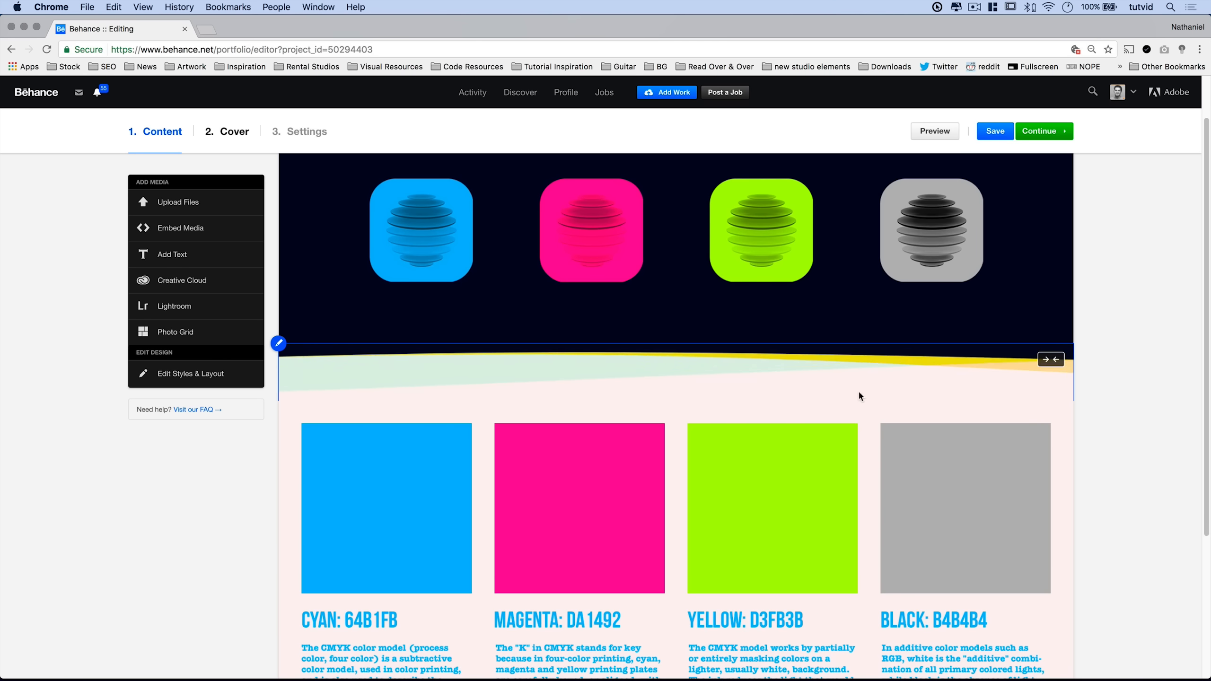
pyautogui.press('super+Tab')
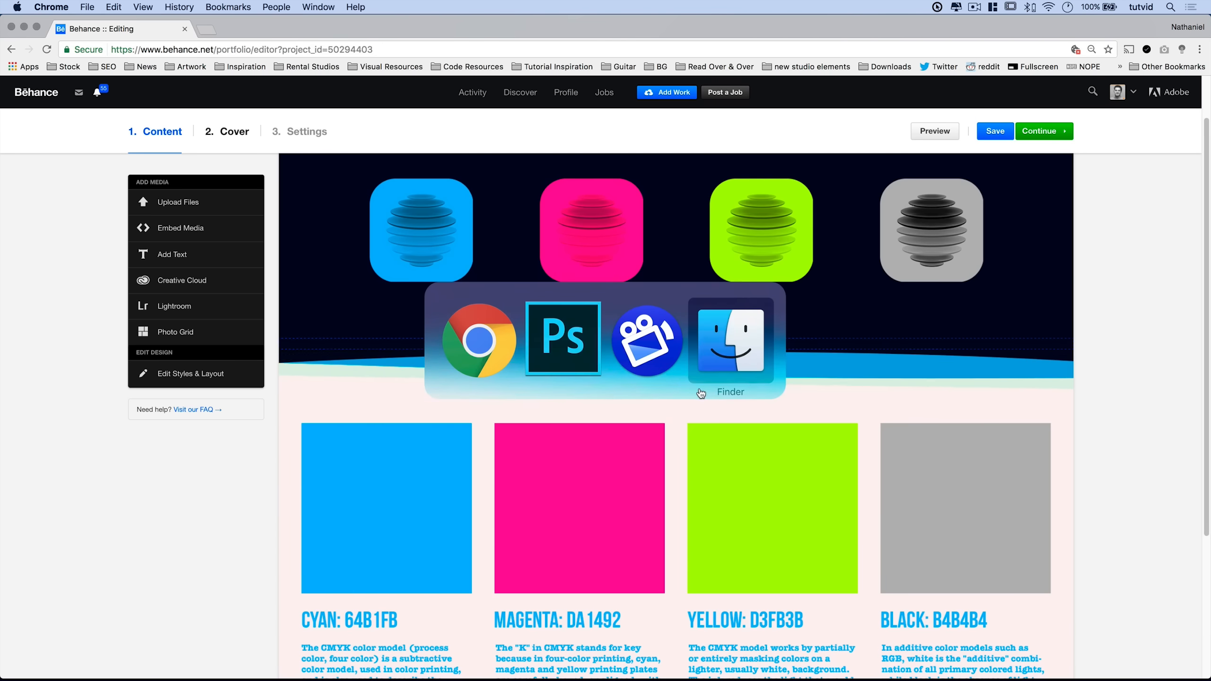
pyautogui.press('super+Tab')
pyautogui.click(647, 334)
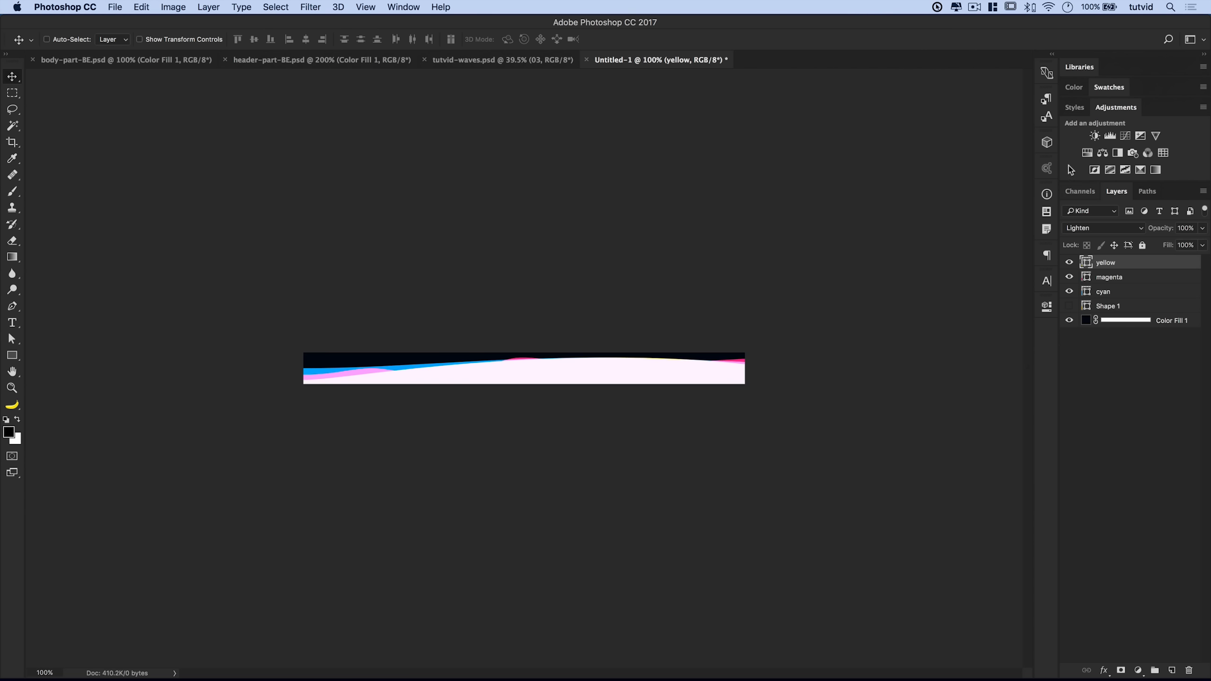
# - Check the yellow wave's full width and height using Free Transform and Info, then go back to the tutvid-waves.psd document
pyautogui.click(1047, 195)
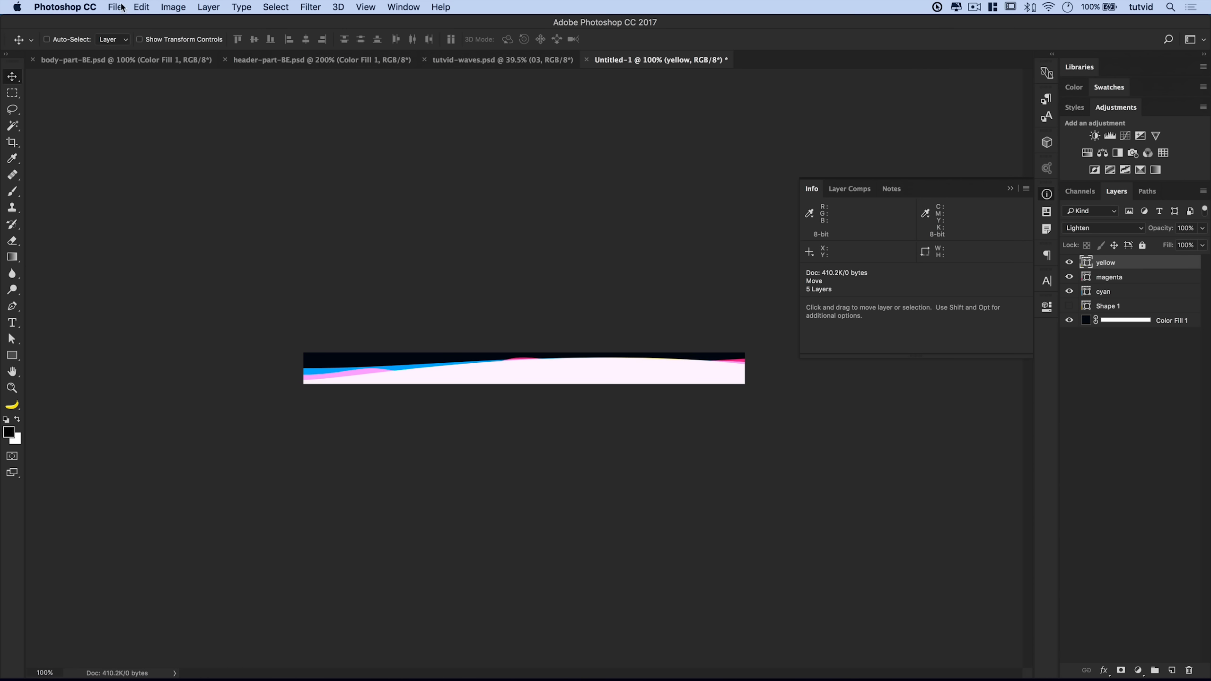
pyautogui.click(146, 9)
pyautogui.click(172, 275)
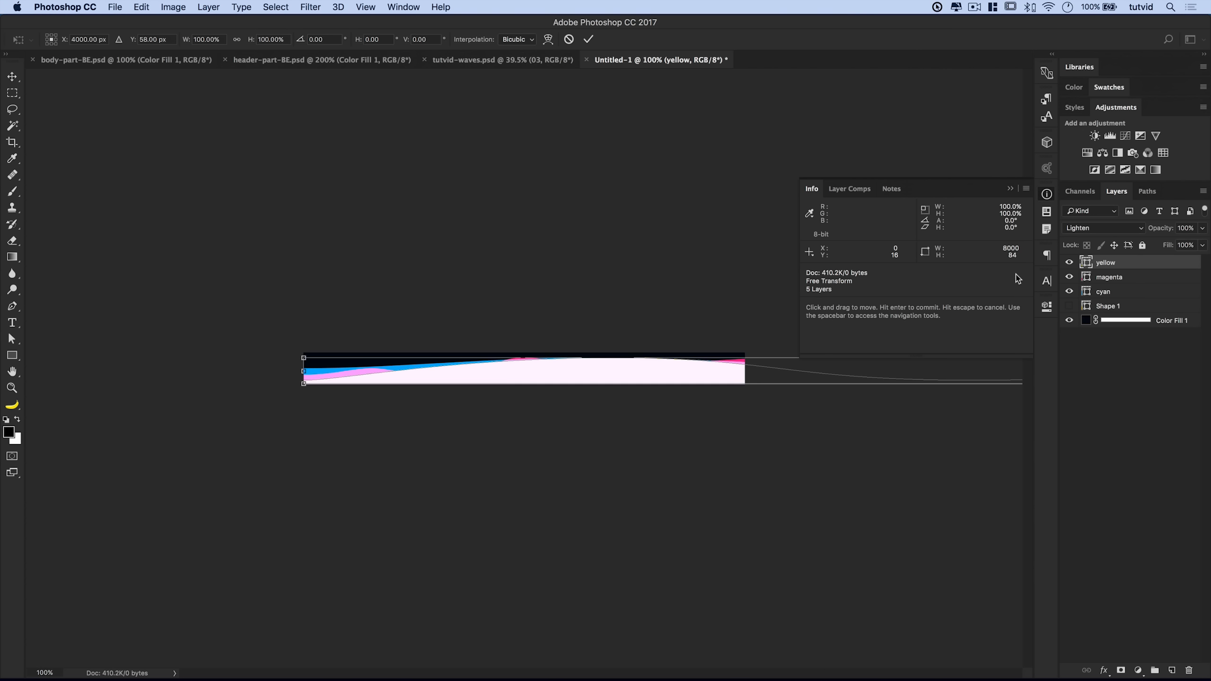
pyautogui.press('Return')
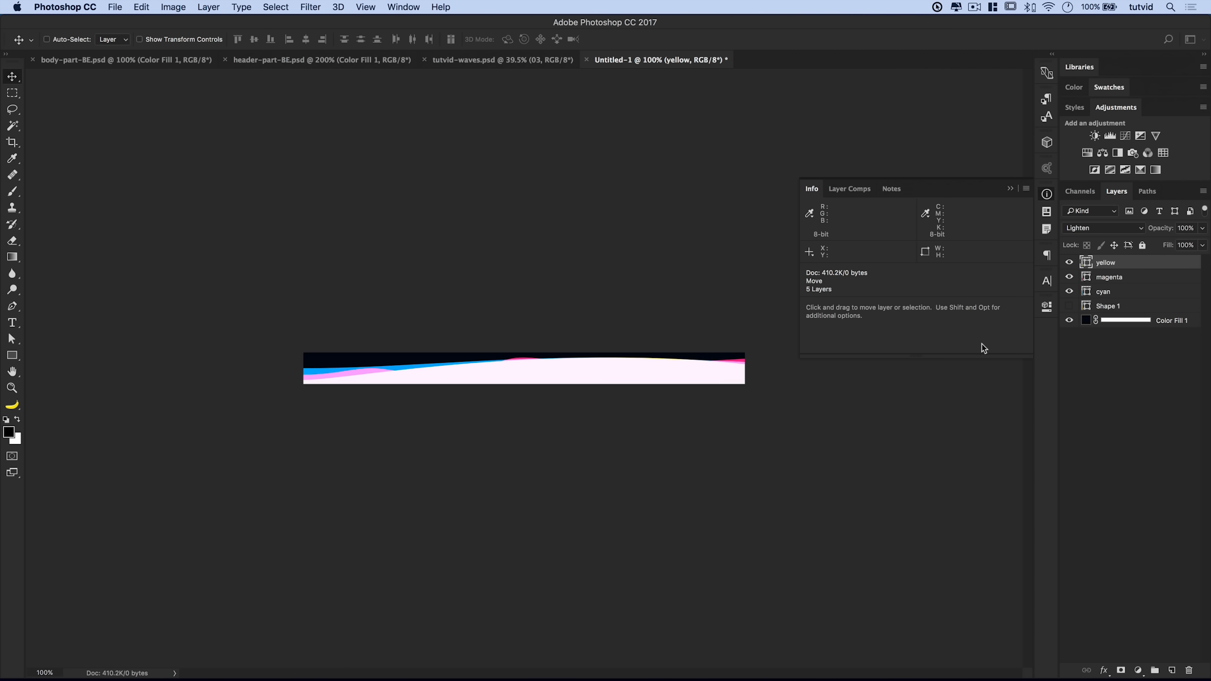
pyautogui.click(513, 57)
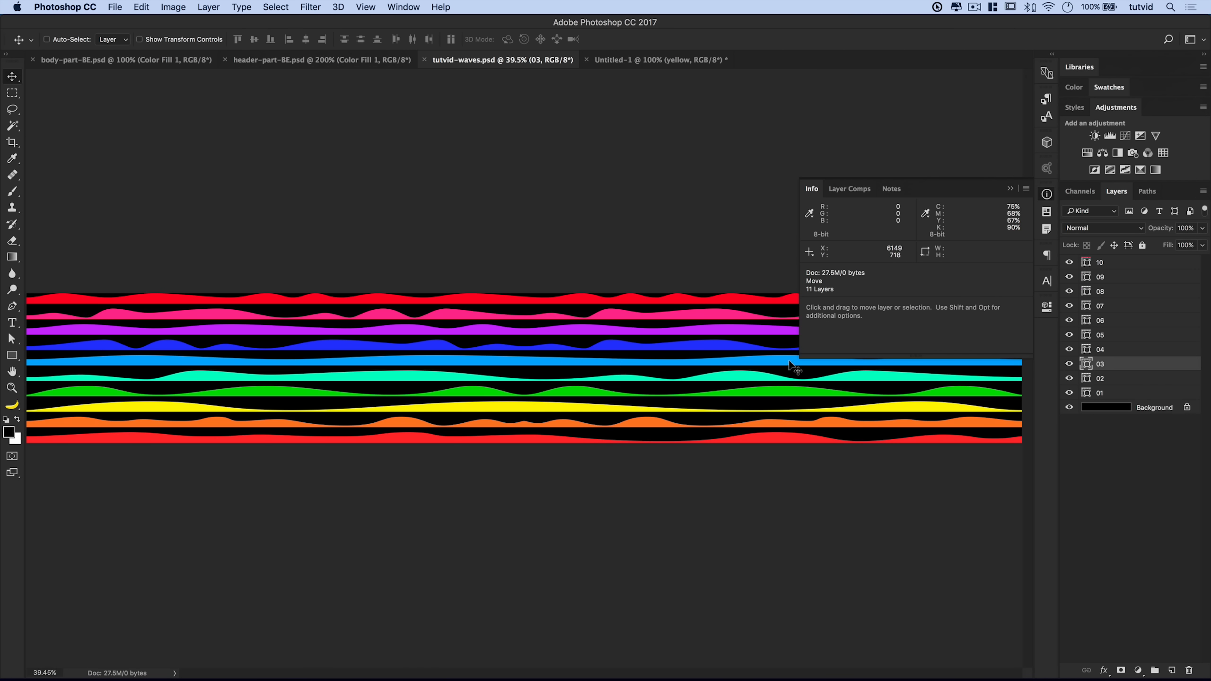
# - Return to the Untitled-1 document and start Free Transform on the yellow, magenta and cyan layers with the reference point at the left-middle
pyautogui.click(1047, 195)
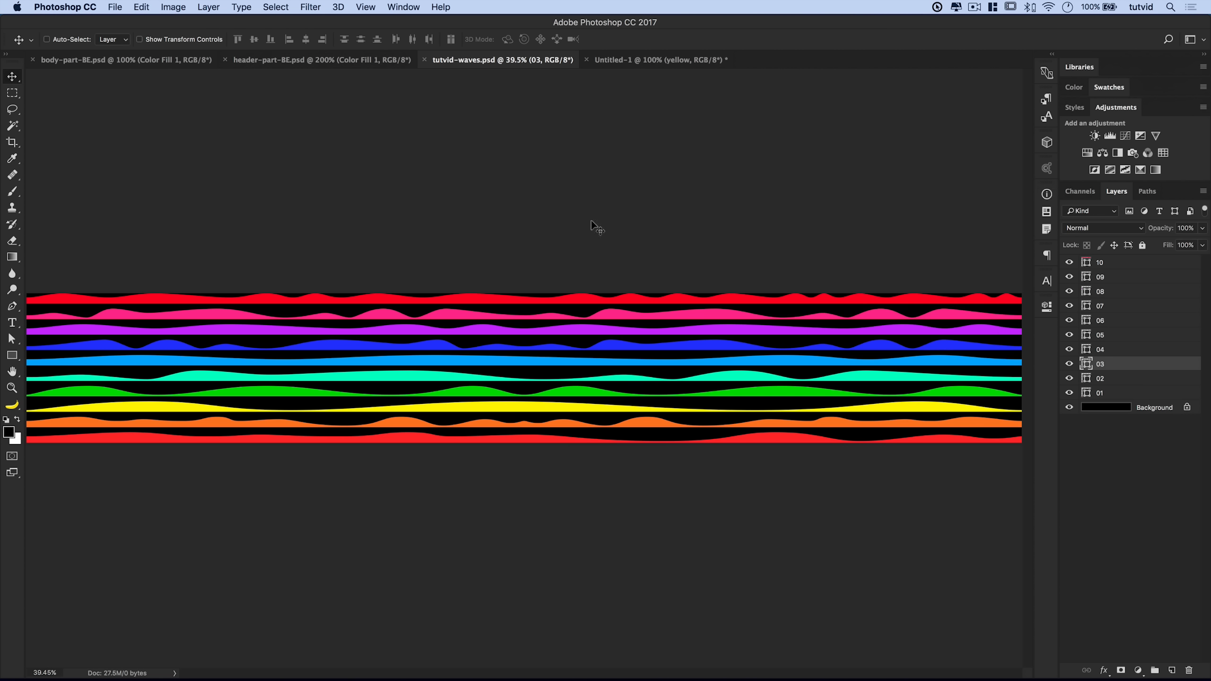
pyautogui.click(649, 62)
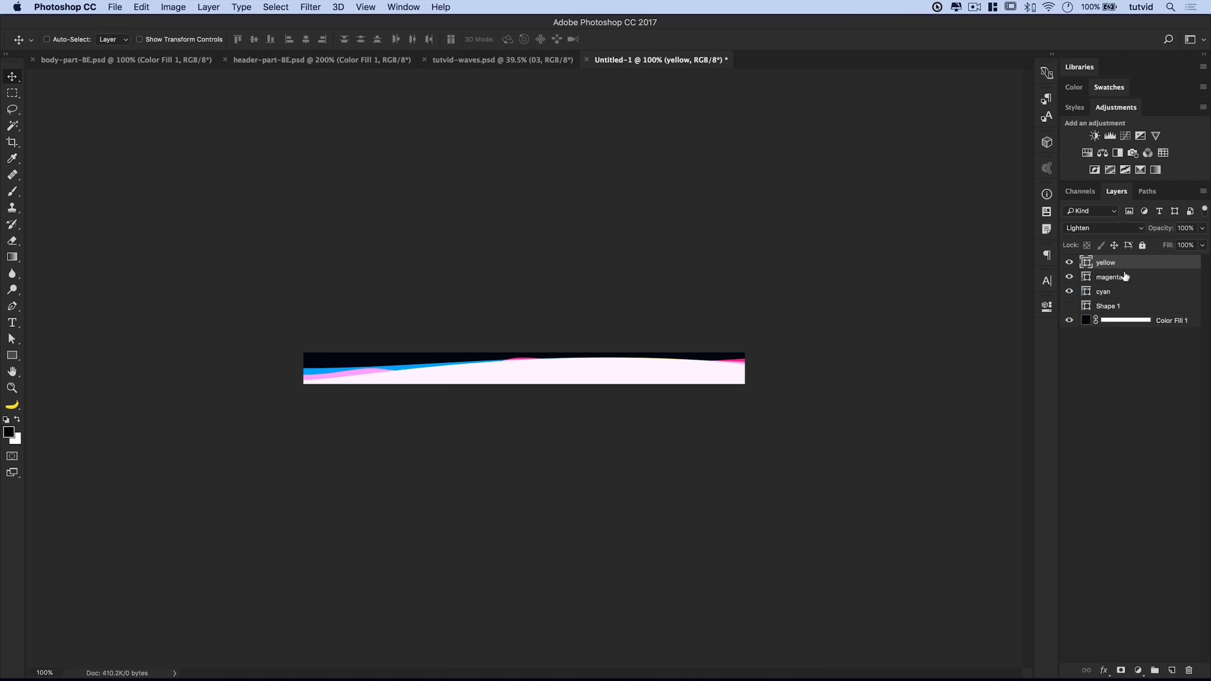
pyautogui.keyDown('shift'); pyautogui.click(1118, 296); pyautogui.keyUp('shift')
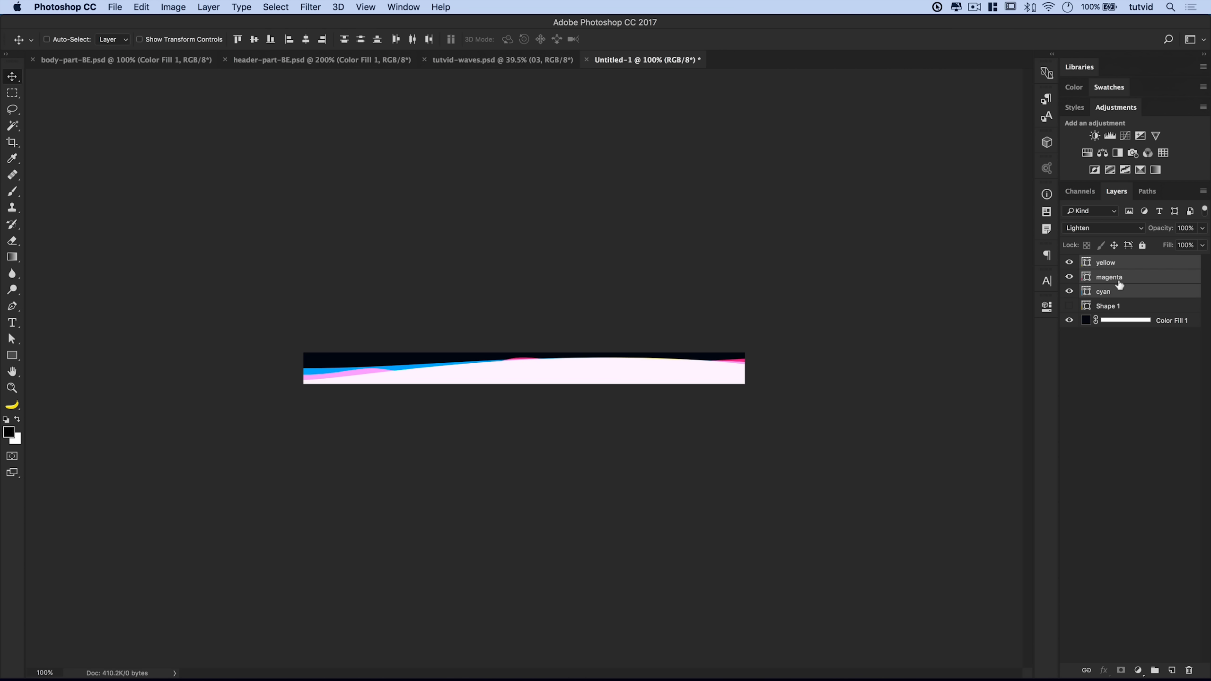
pyautogui.click(1124, 265)
pyautogui.keyDown('shift'); pyautogui.click(1125, 291); pyautogui.keyUp('shift')
pyautogui.click(142, 7)
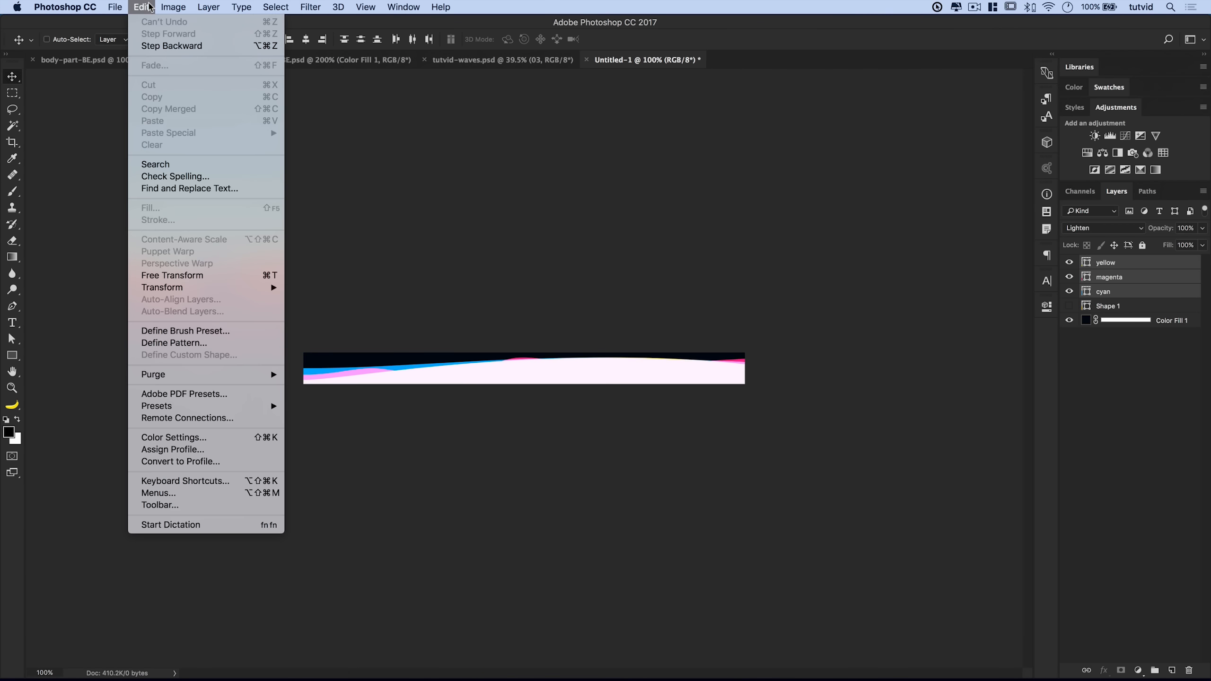
pyautogui.click(196, 276)
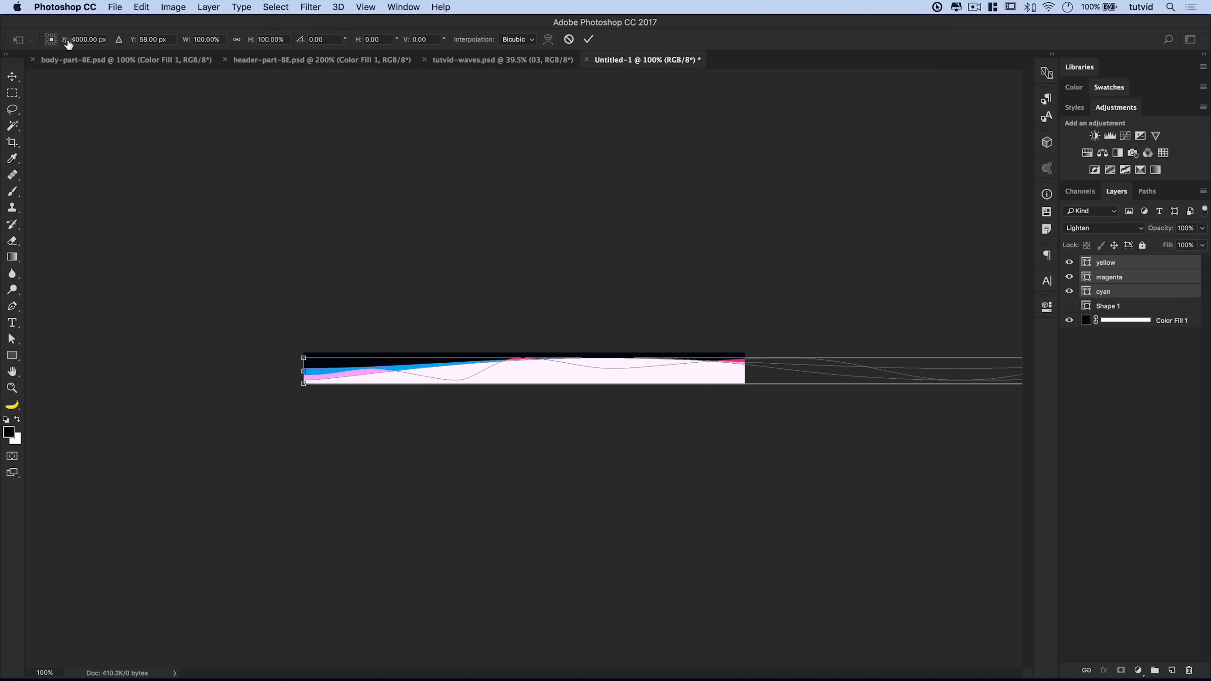
pyautogui.click(47, 40)
pyautogui.press('super+minus')
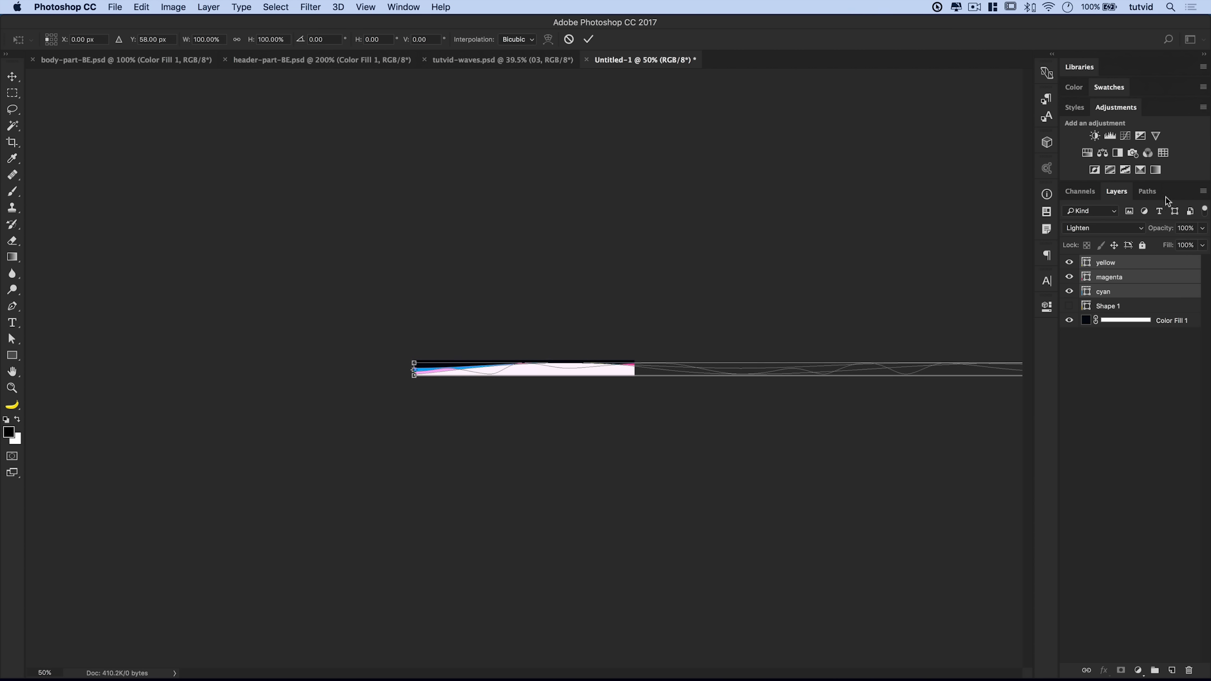
# - Stretch the three waves horizontally to 195% width using Info to check the pixel size, and commit the transform
pyautogui.click(1049, 194)
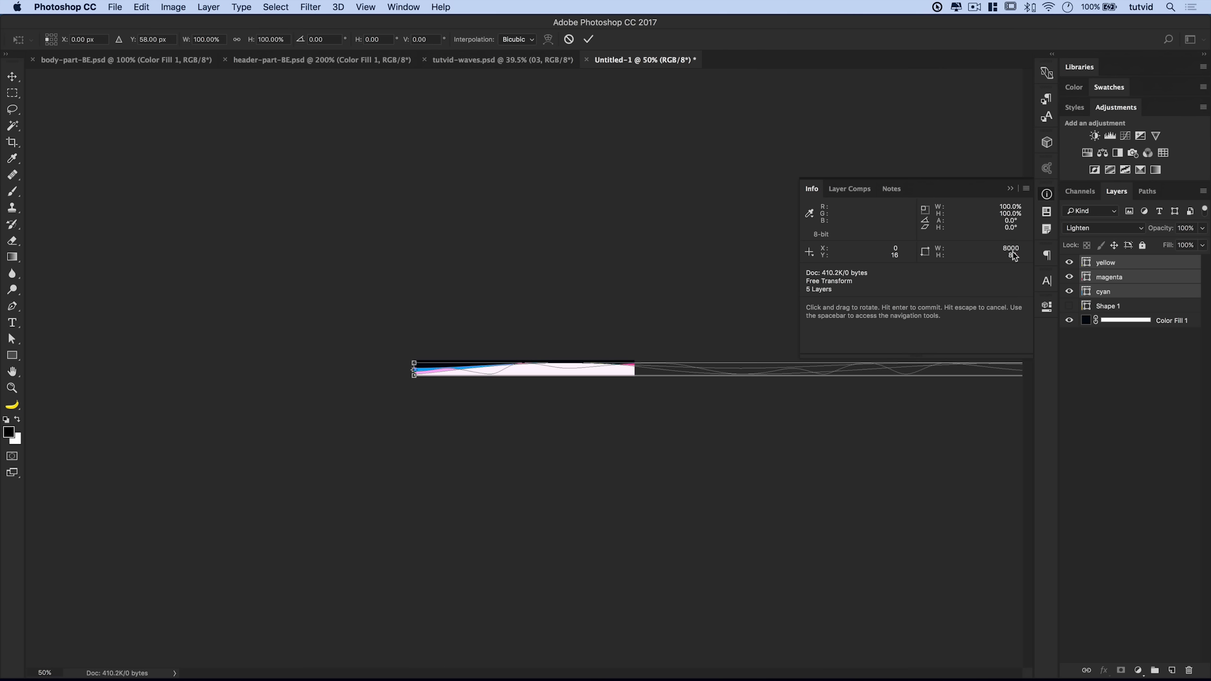
pyautogui.click(203, 40)
pyautogui.write('185')
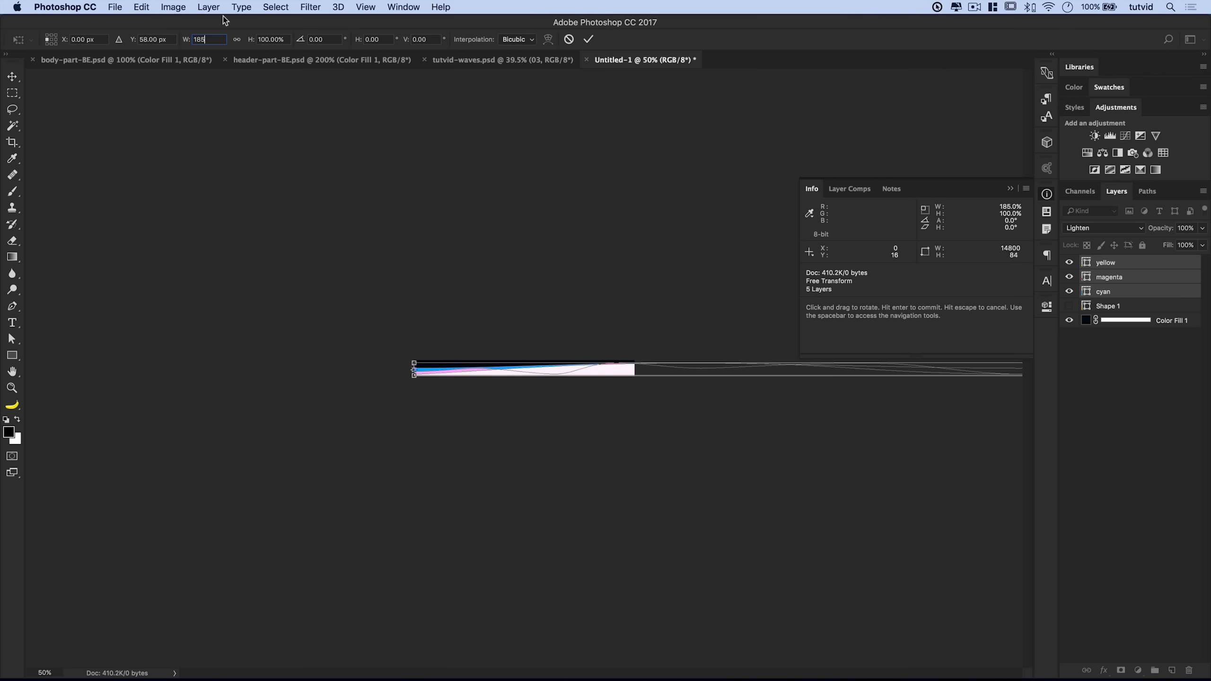
pyautogui.hotkey('shift', 'Up')
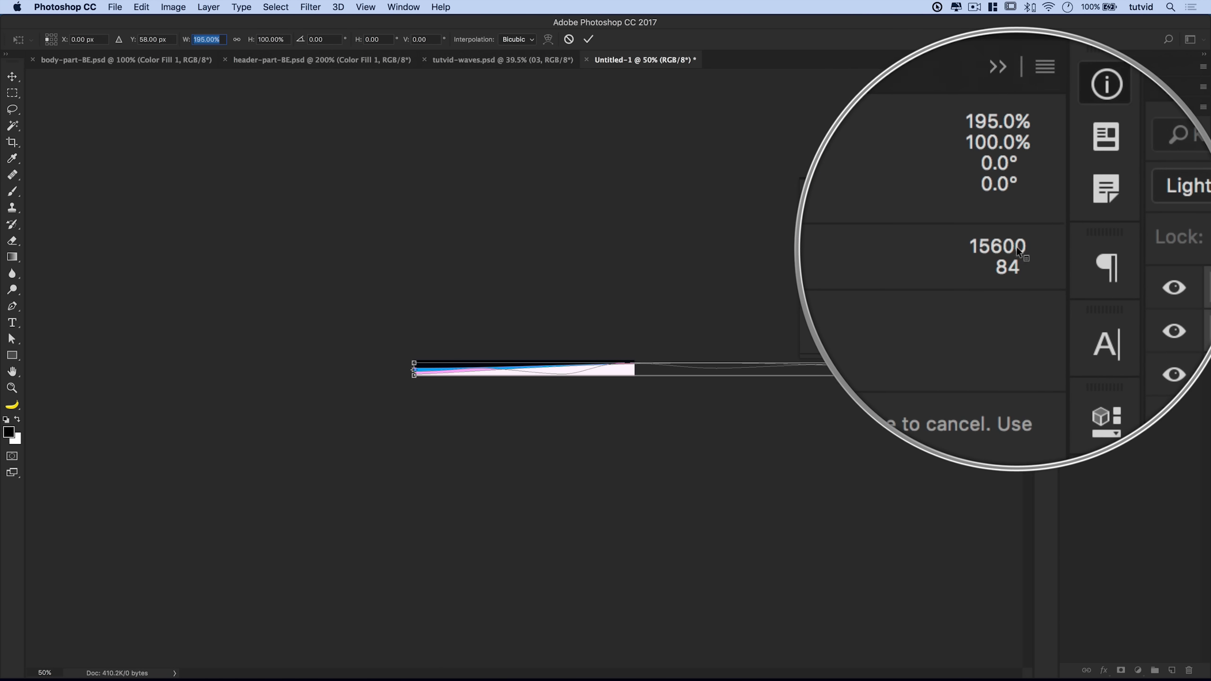
pyautogui.click(1046, 194)
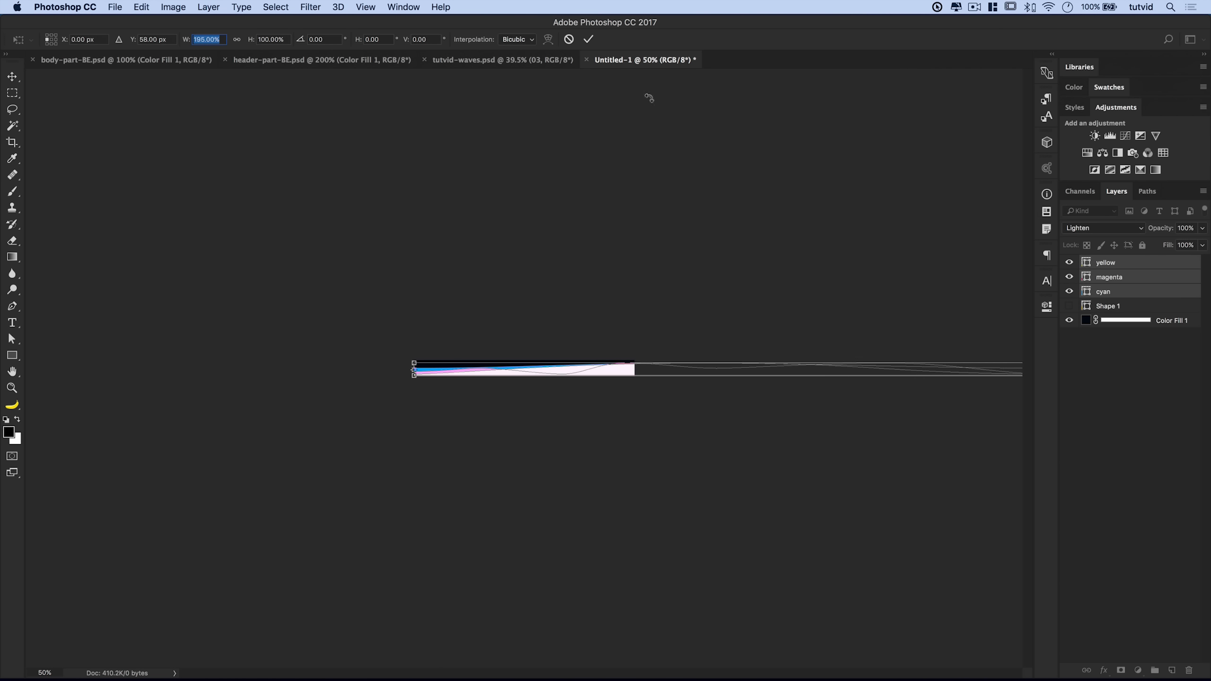
pyautogui.click(589, 40)
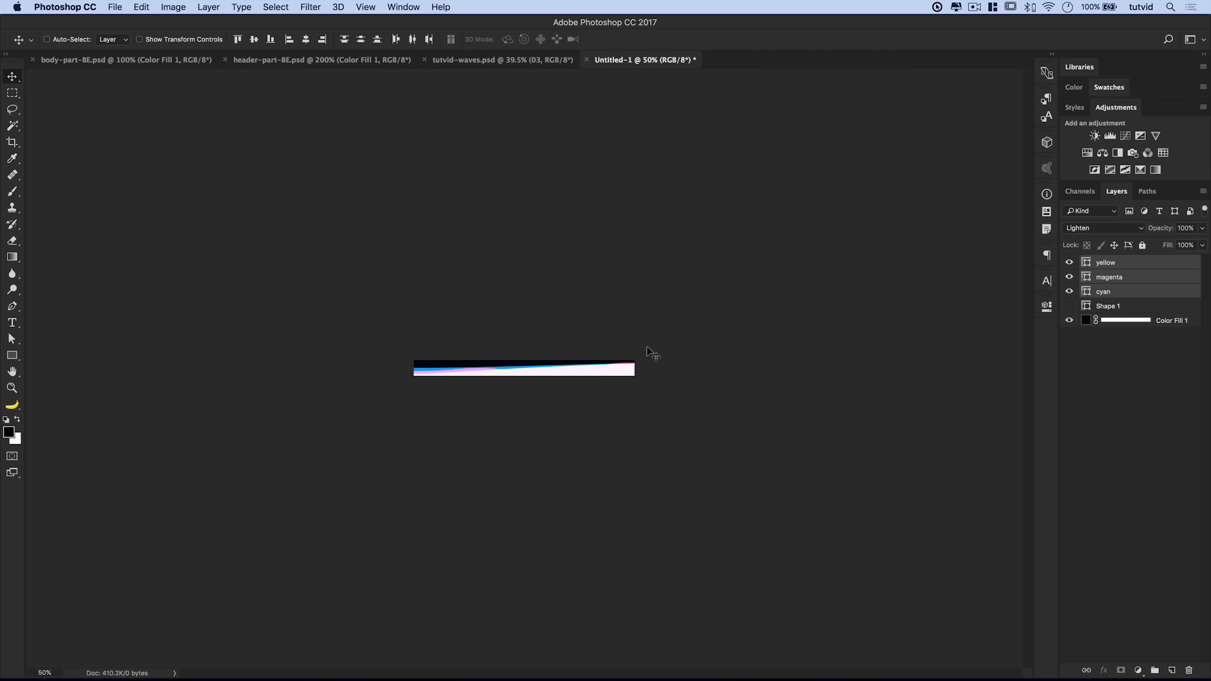
# - Show the Timeline, create a video timeline for the document and enlarge the Timeline area so all tracks fit
pyautogui.click(400, 7)
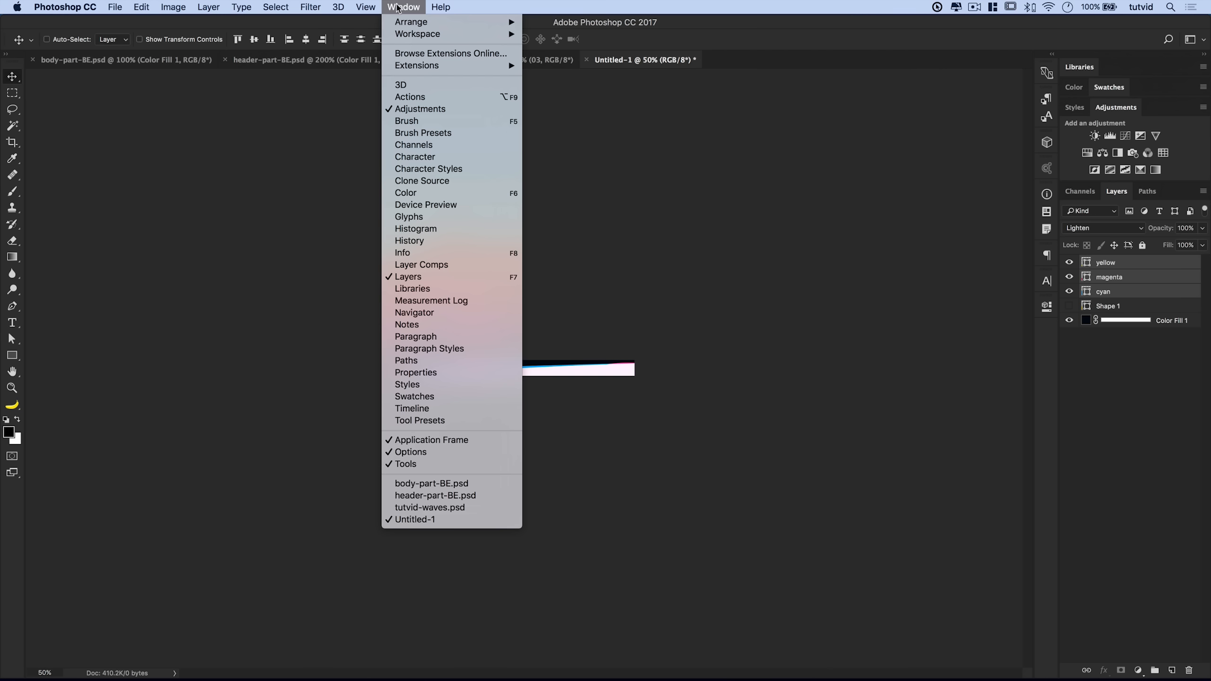
pyautogui.click(435, 409)
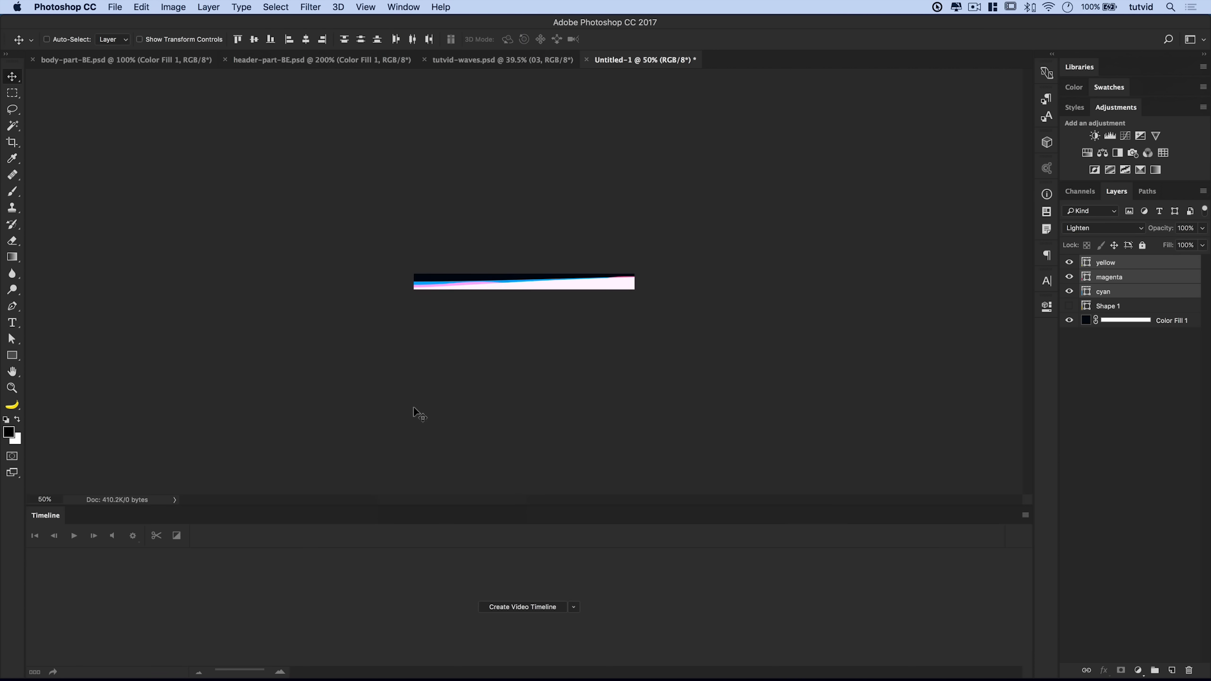
pyautogui.click(574, 608)
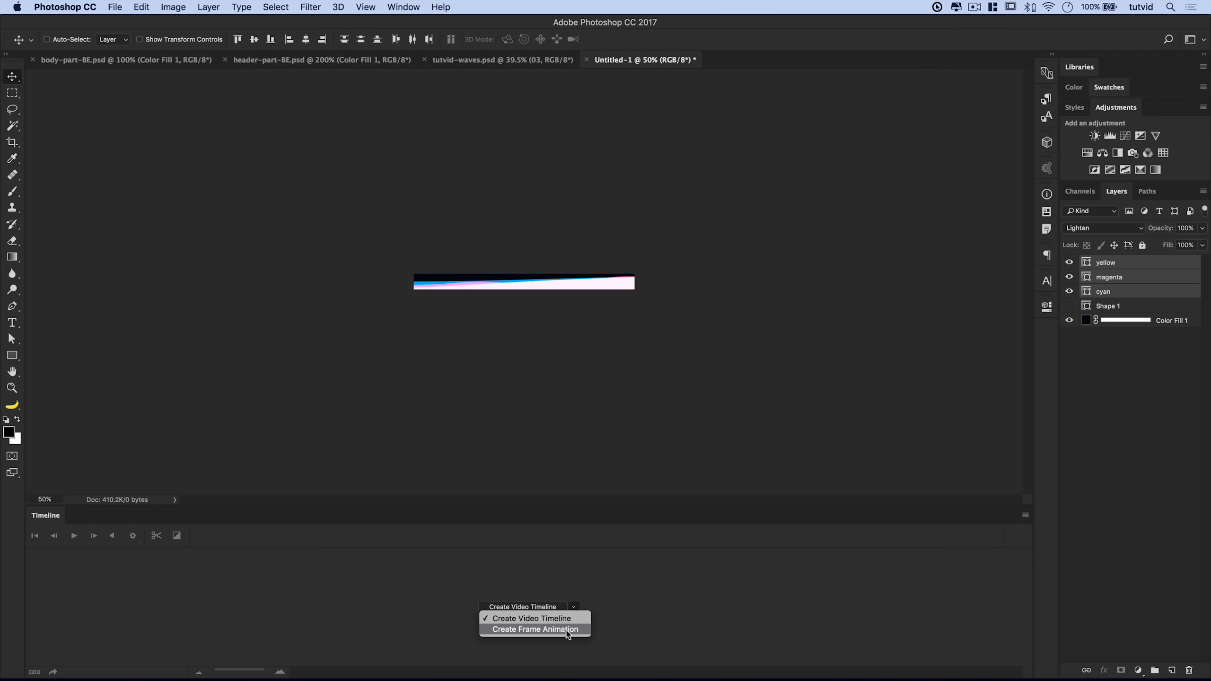
pyautogui.click(549, 620)
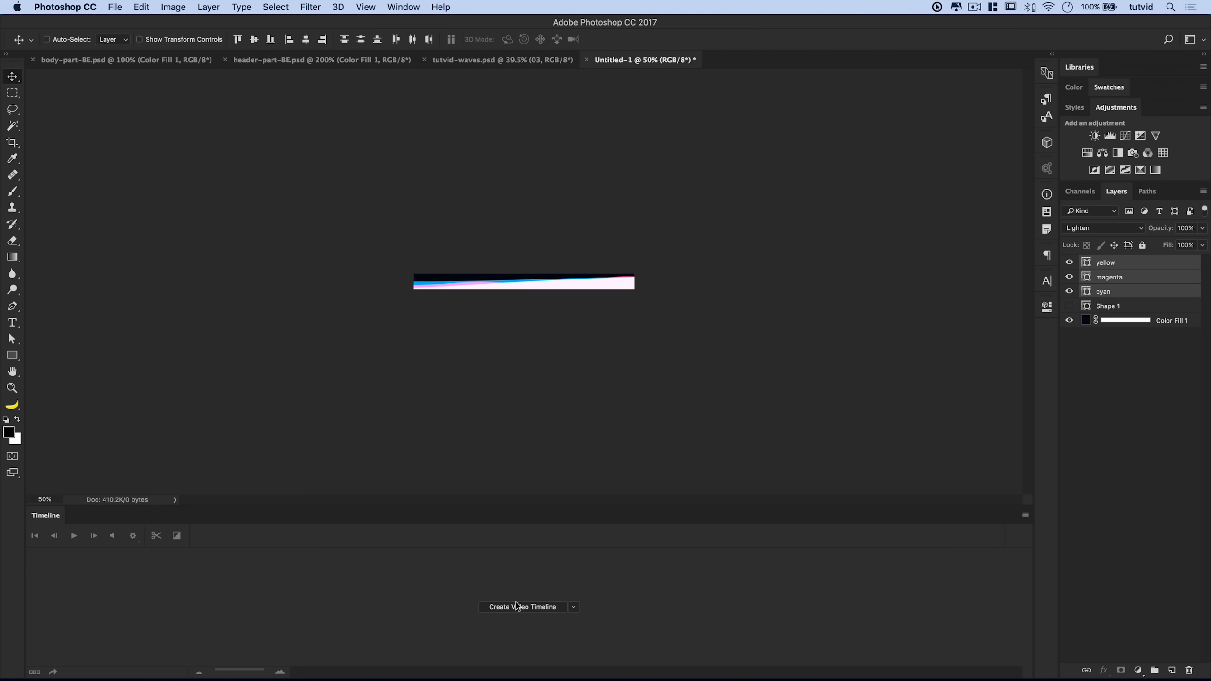
pyautogui.click(518, 606)
pyautogui.moveTo(484, 507); pyautogui.dragTo(499, 369)
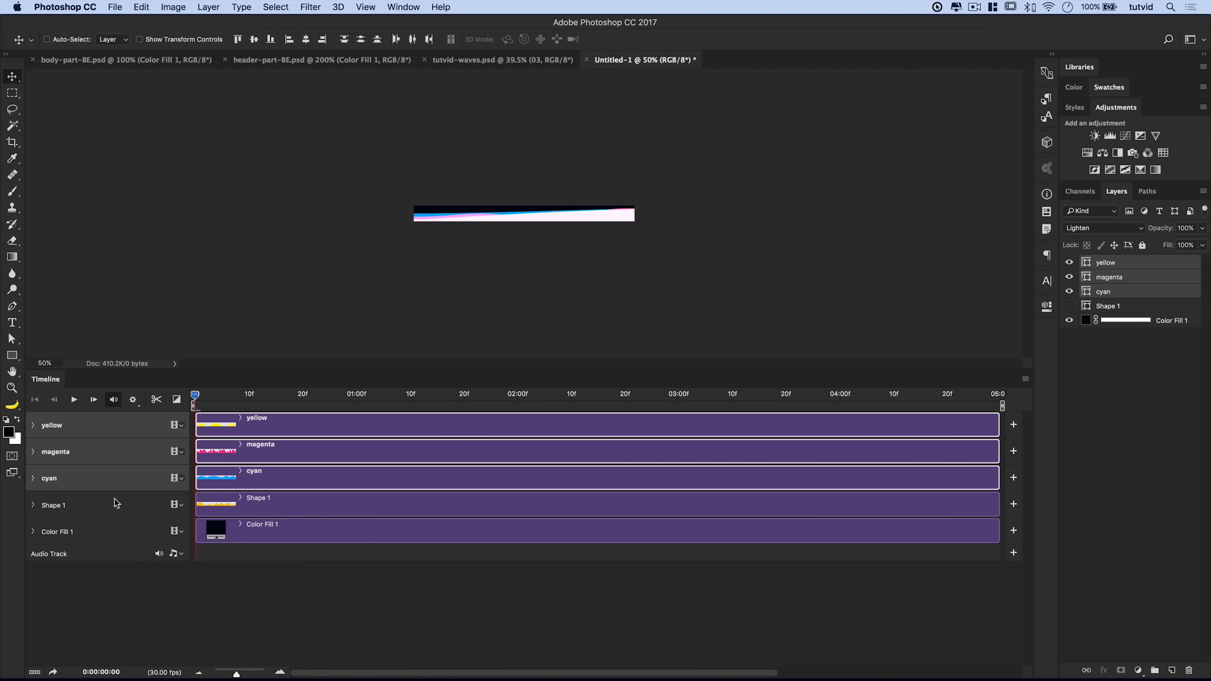
# - Delete the hidden Shape 1 layer and rename the Color Fill 1 layer as background
pyautogui.click(93, 508)
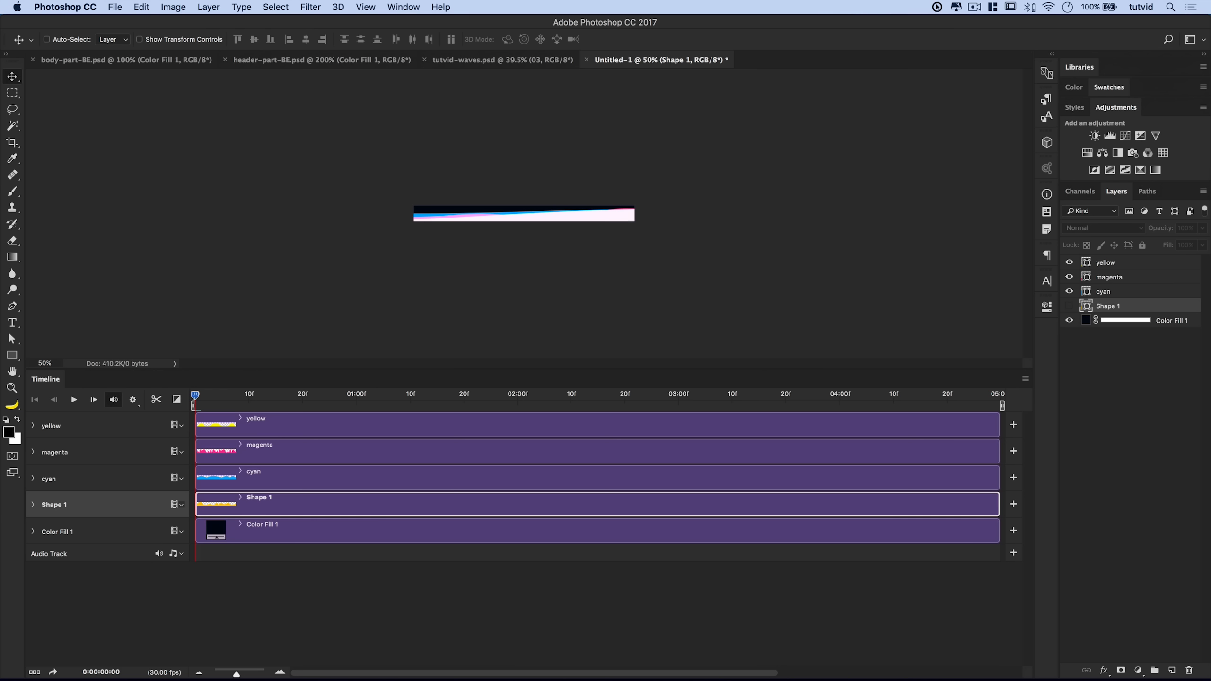
pyautogui.moveTo(1135, 308); pyautogui.dragTo(1188, 670)
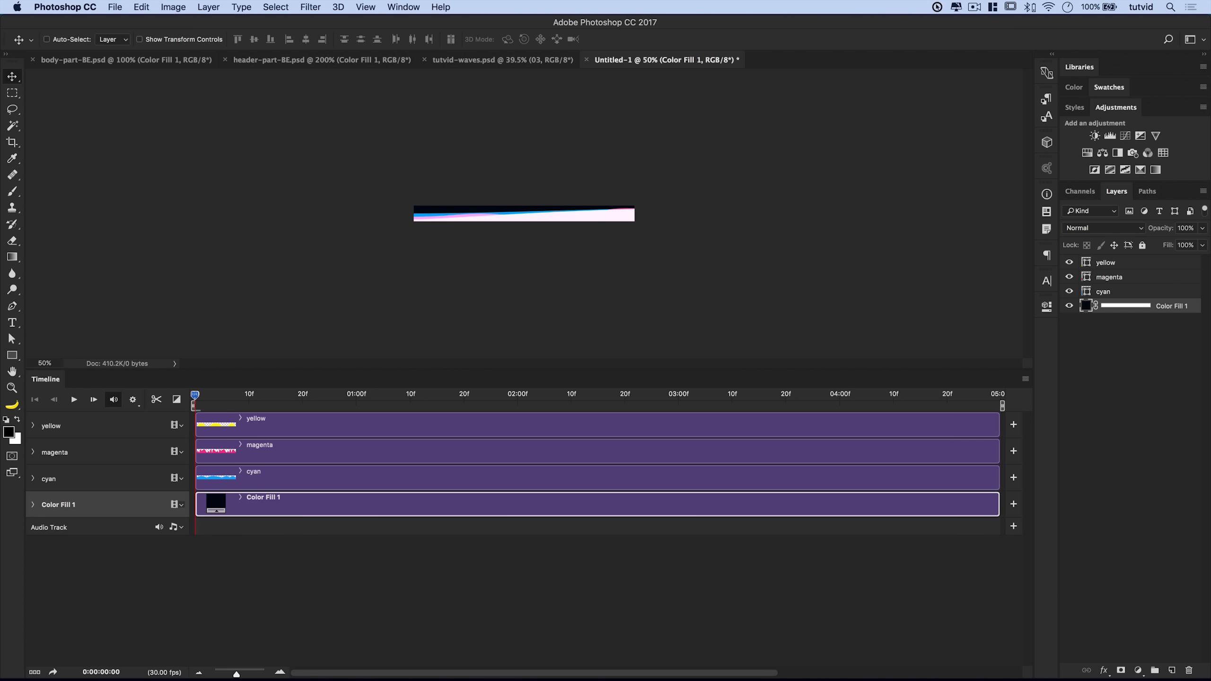
pyautogui.doubleClick(1175, 308)
pyautogui.write('background')
pyautogui.press('Return')
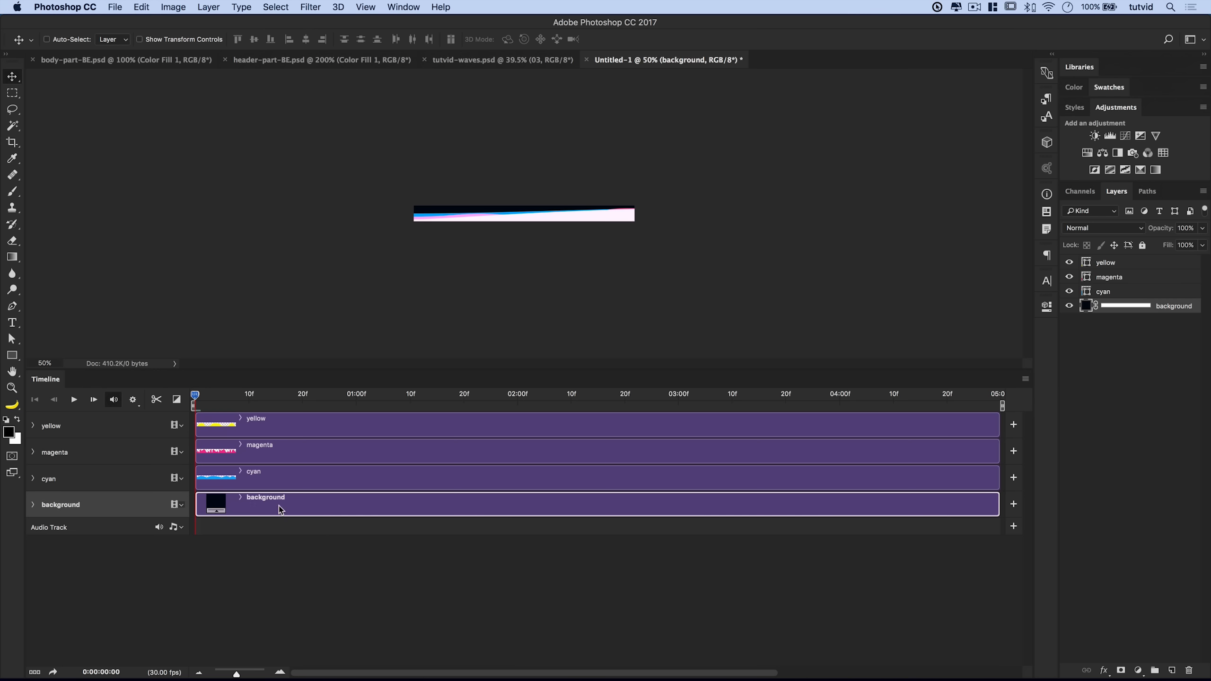
# - Try sliding the magenta clip earlier along its track, then undo the move
pyautogui.click(128, 474)
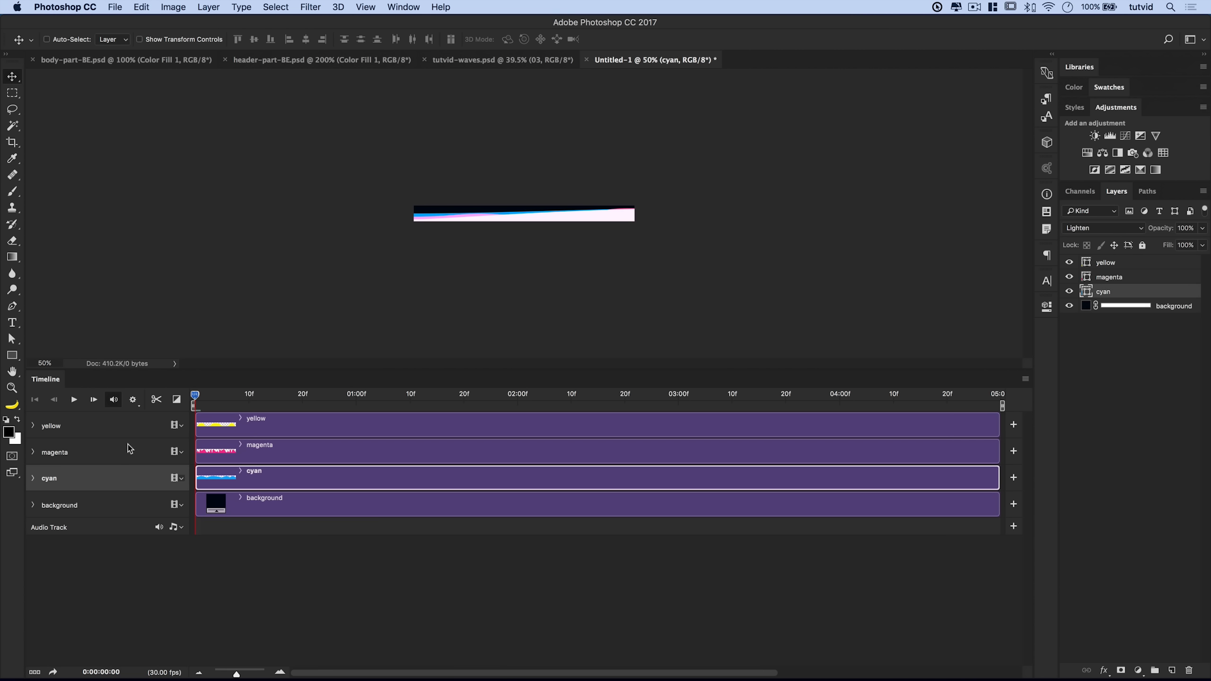
pyautogui.click(131, 456)
pyautogui.click(130, 425)
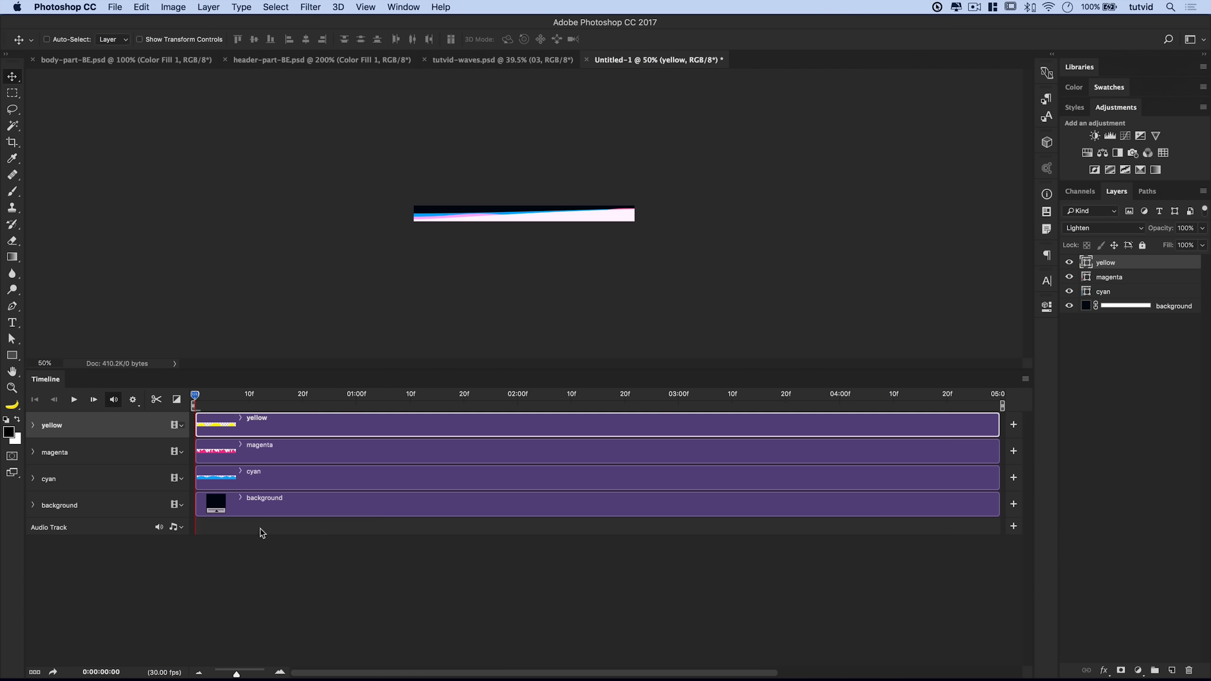
pyautogui.moveTo(945, 459); pyautogui.dragTo(873, 487)
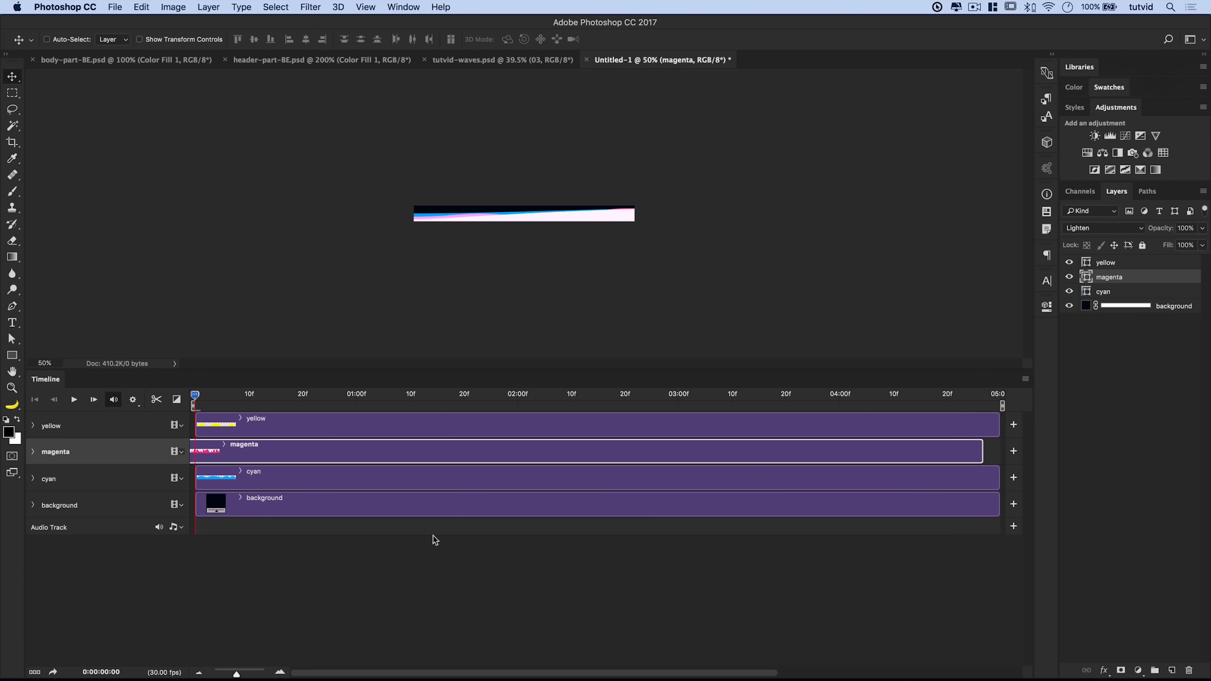
pyautogui.press('super+z')
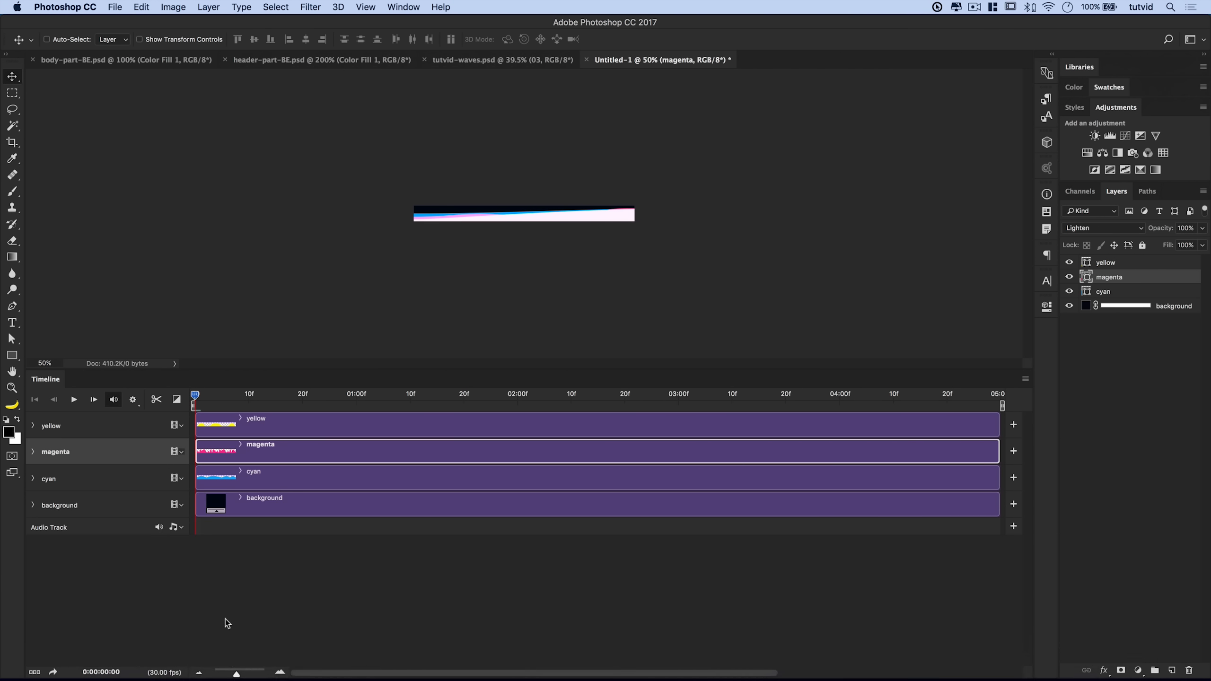
# - Extend the yellow, magenta, cyan and background clips so each ends at 09:00 on the timeline
pyautogui.click(200, 672)
pyautogui.click(199, 673)
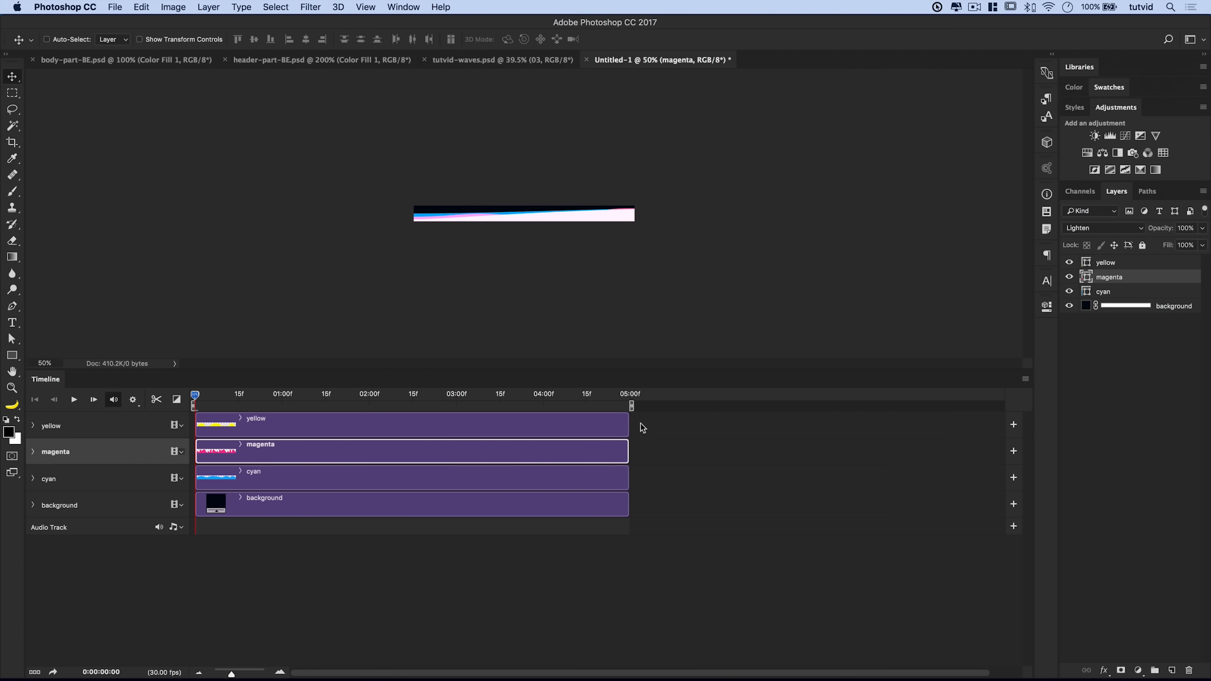
pyautogui.click(644, 444)
pyautogui.moveTo(628, 429); pyautogui.dragTo(974, 419)
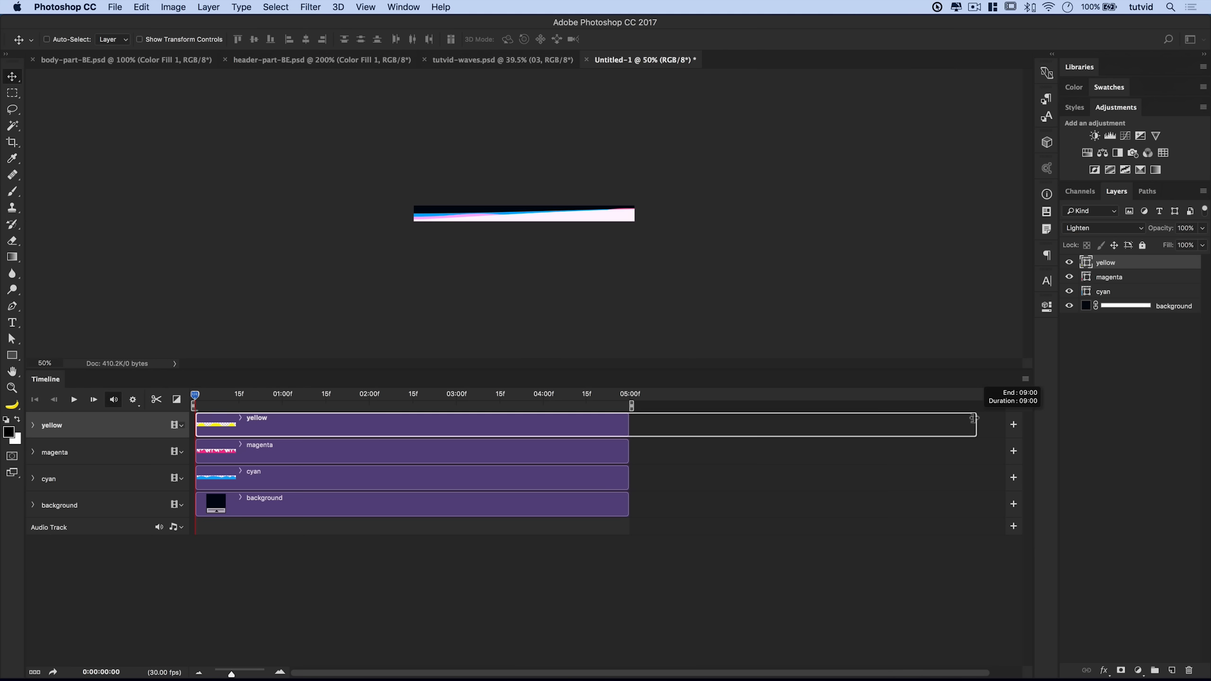
pyautogui.moveTo(974, 419); pyautogui.dragTo(973, 420)
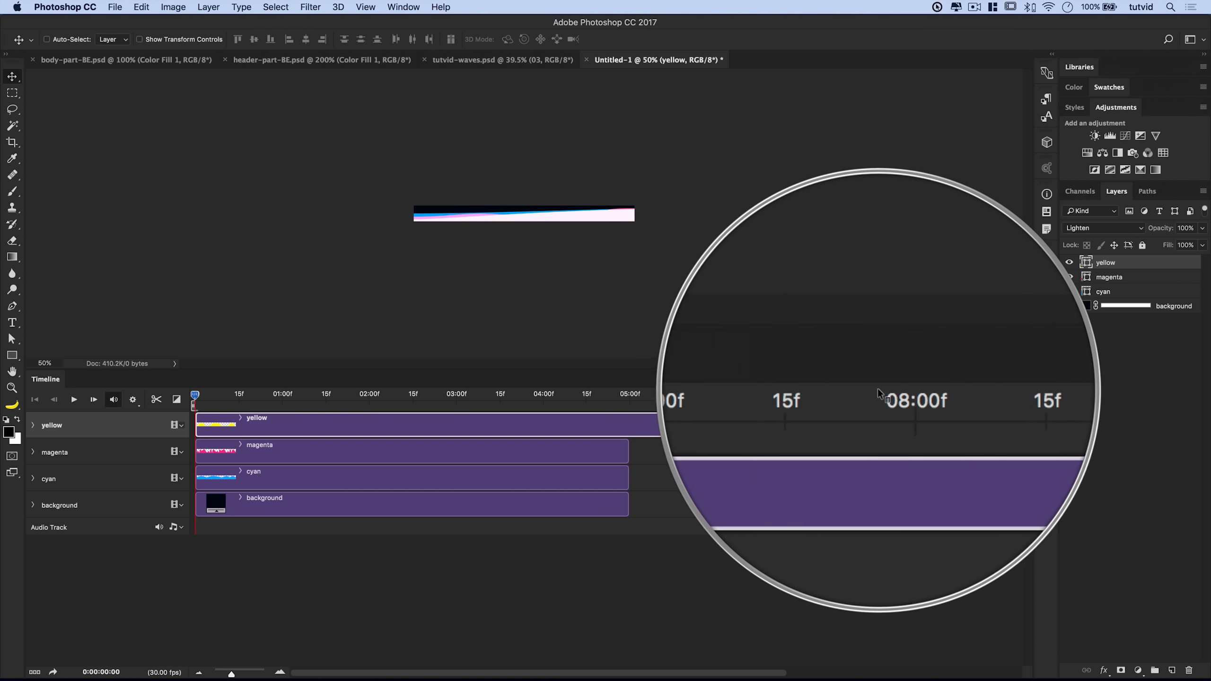
pyautogui.moveTo(627, 452); pyautogui.dragTo(975, 471)
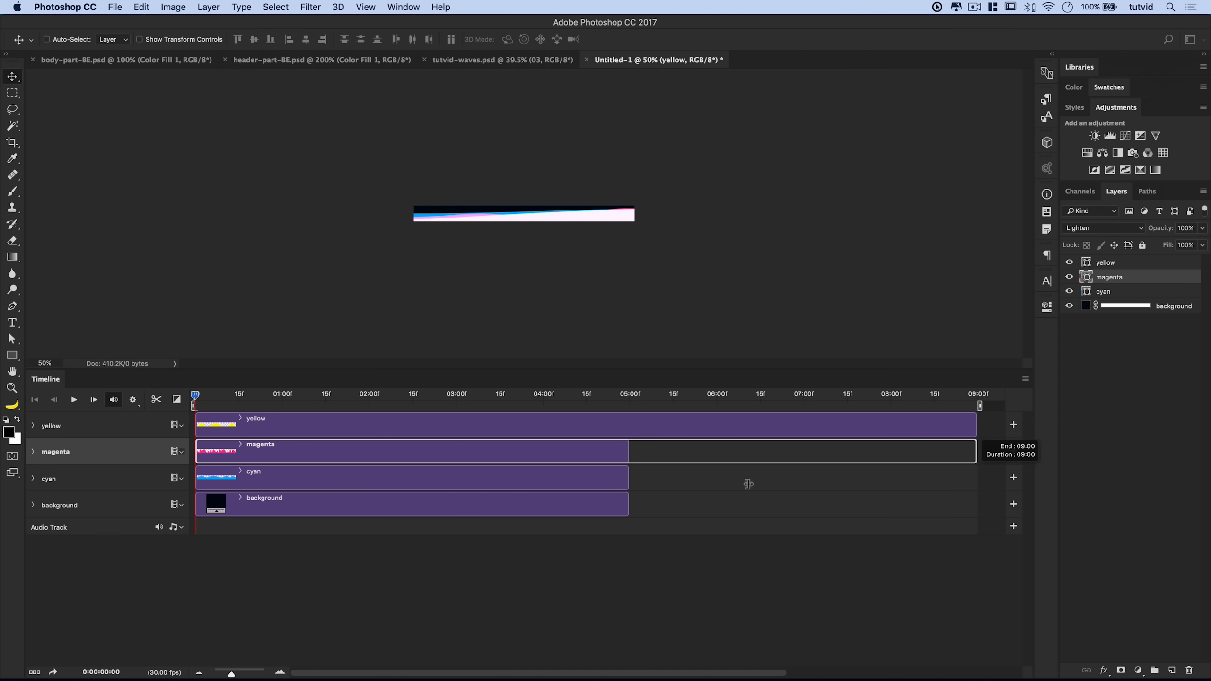
pyautogui.click(626, 478)
pyautogui.moveTo(653, 481); pyautogui.dragTo(975, 478)
pyautogui.moveTo(628, 501); pyautogui.dragTo(976, 502)
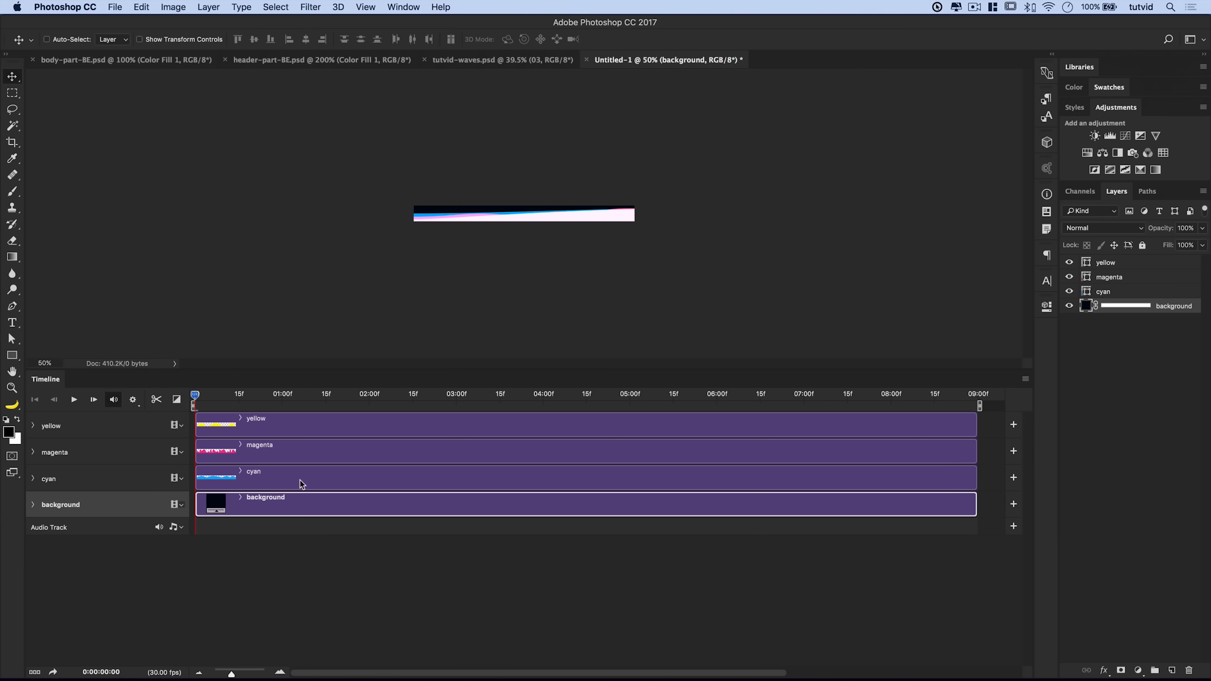
# - Expand the cyan track's animation properties in the Timeline and make the cyan layer active
pyautogui.click(33, 478)
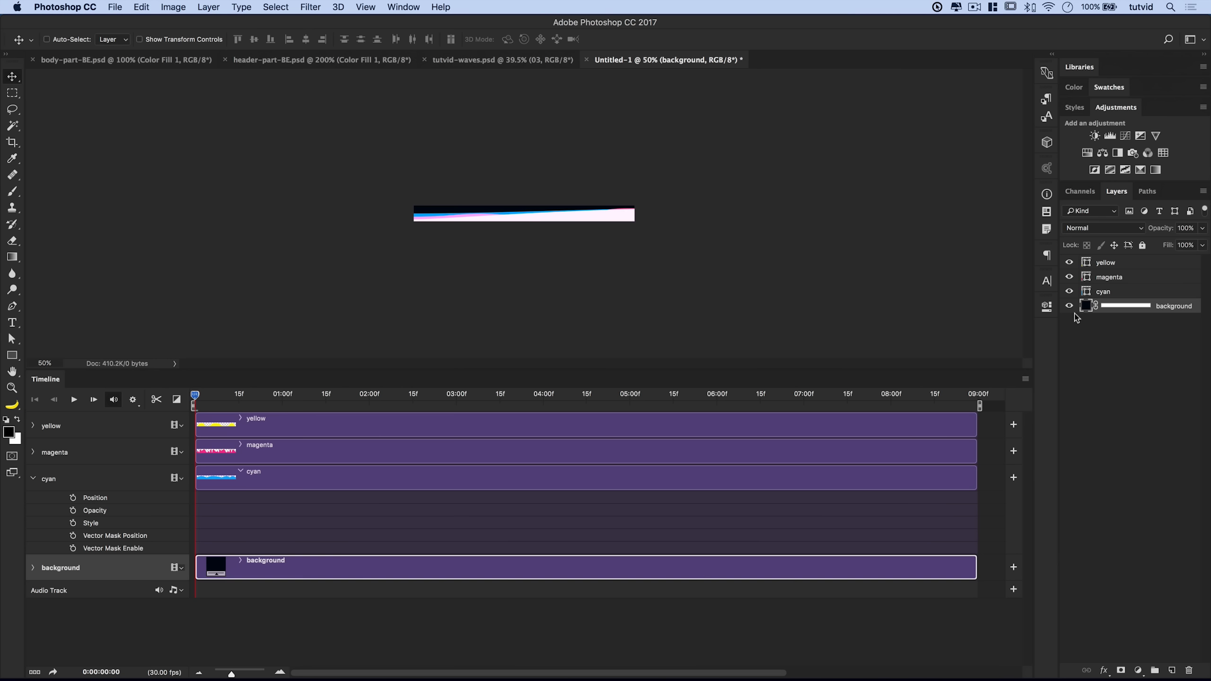
pyautogui.click(1111, 292)
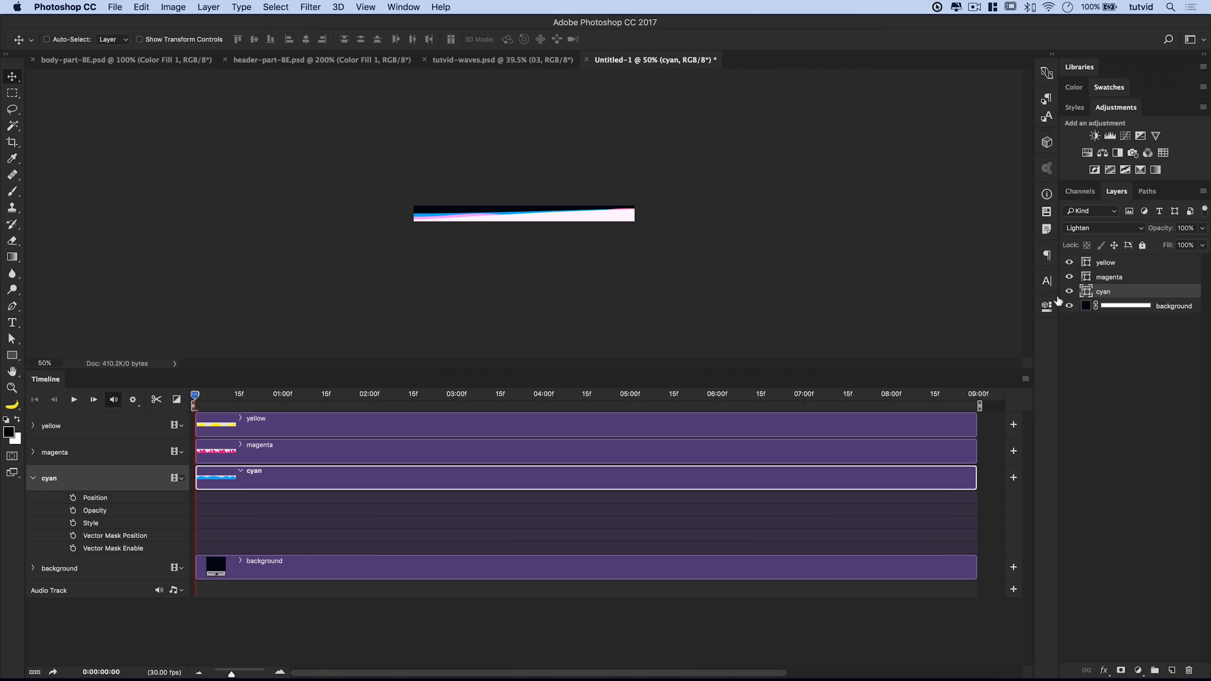
# - Try to enable Position keyframes for the cyan layer, dismiss the alert and undo the attempt
pyautogui.click(73, 497)
pyautogui.moveTo(622, 162); pyautogui.dragTo(523, 244)
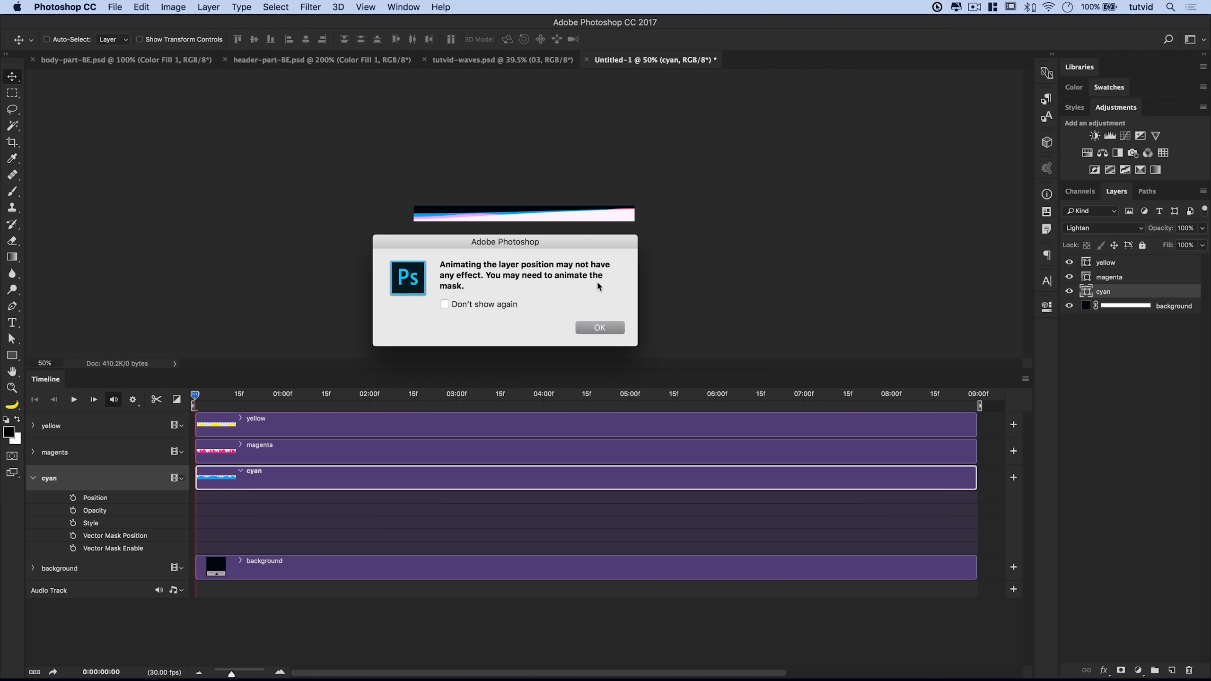
pyautogui.click(600, 328)
pyautogui.press('super+z')
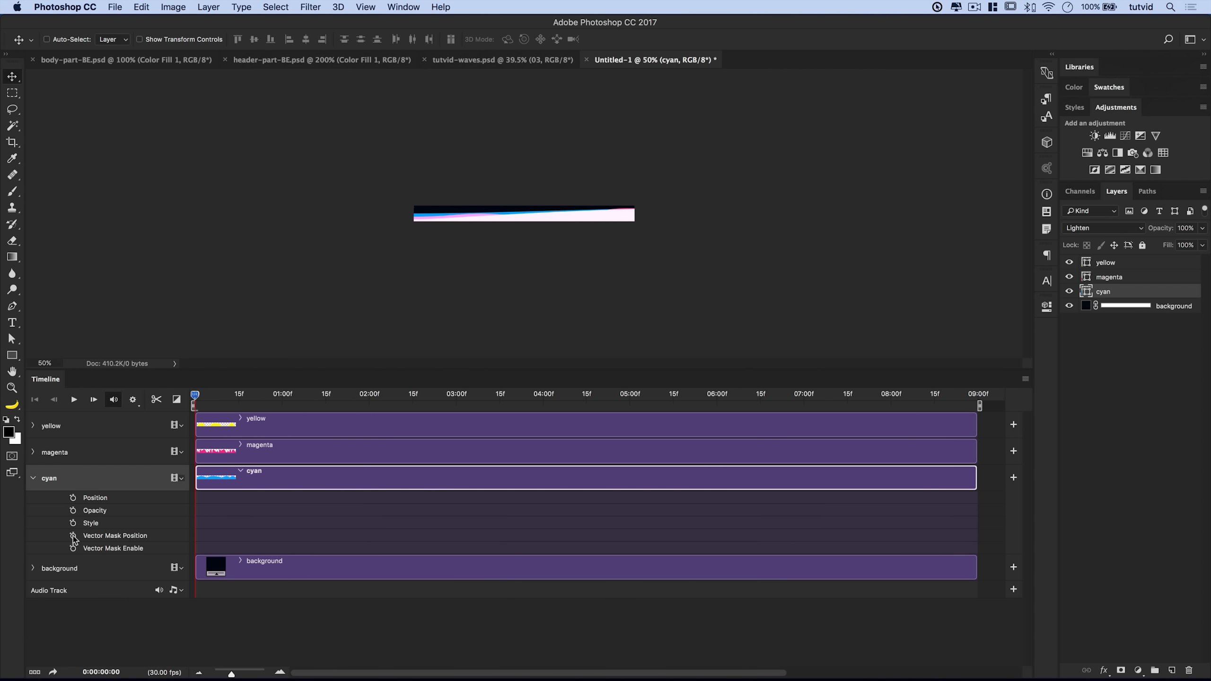
# - Keyframe the cyan layer's Vector Mask Position at 00:00 and at 08:29, aligning its right edge with the canvas at the second keyframe
pyautogui.click(73, 536)
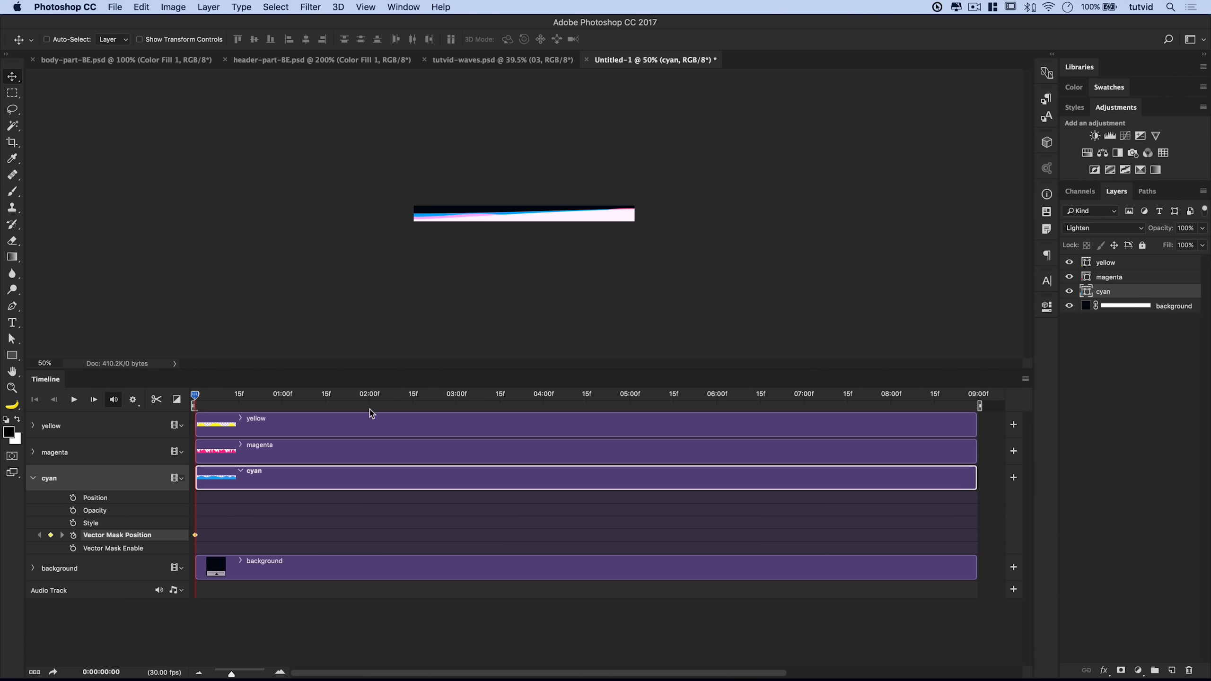
pyautogui.moveTo(193, 396); pyautogui.dragTo(978, 405)
pyautogui.click(292, 7)
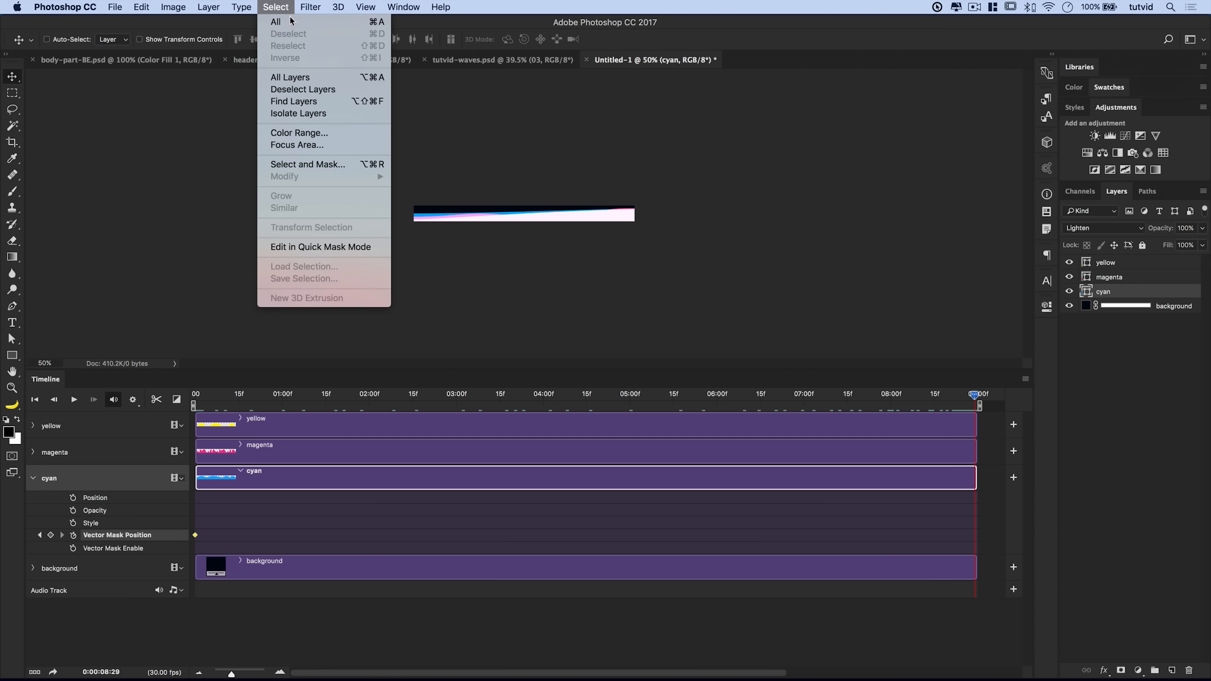
pyautogui.click(289, 22)
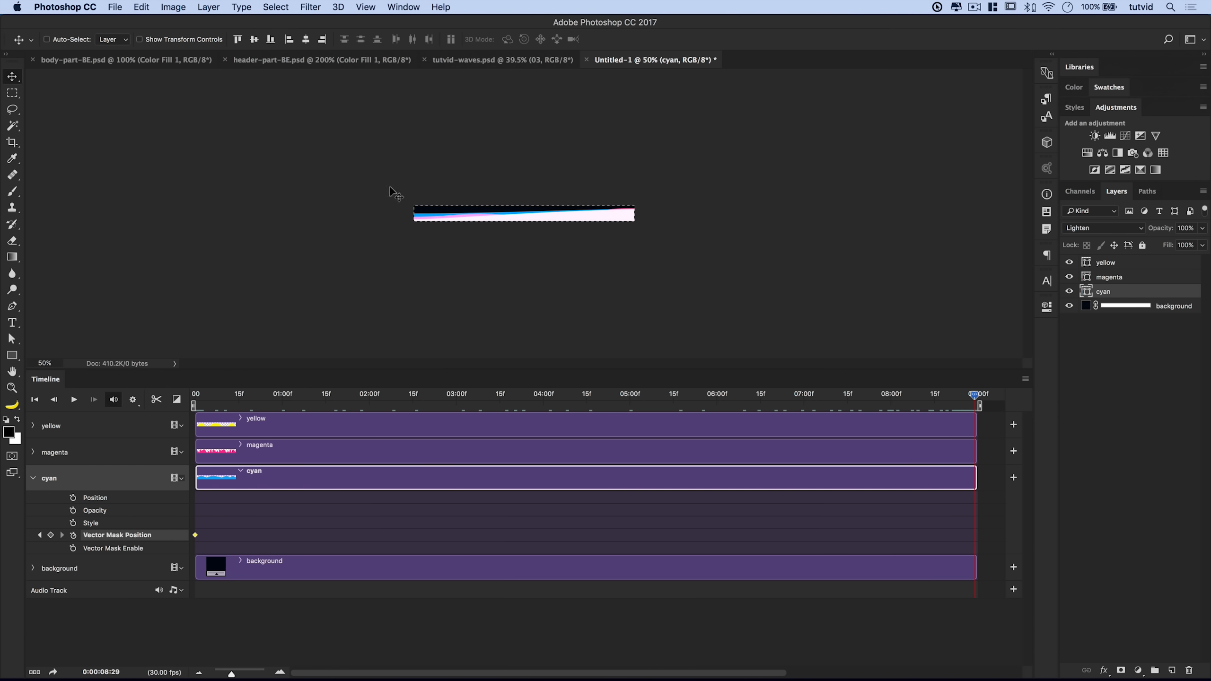
pyautogui.click(323, 40)
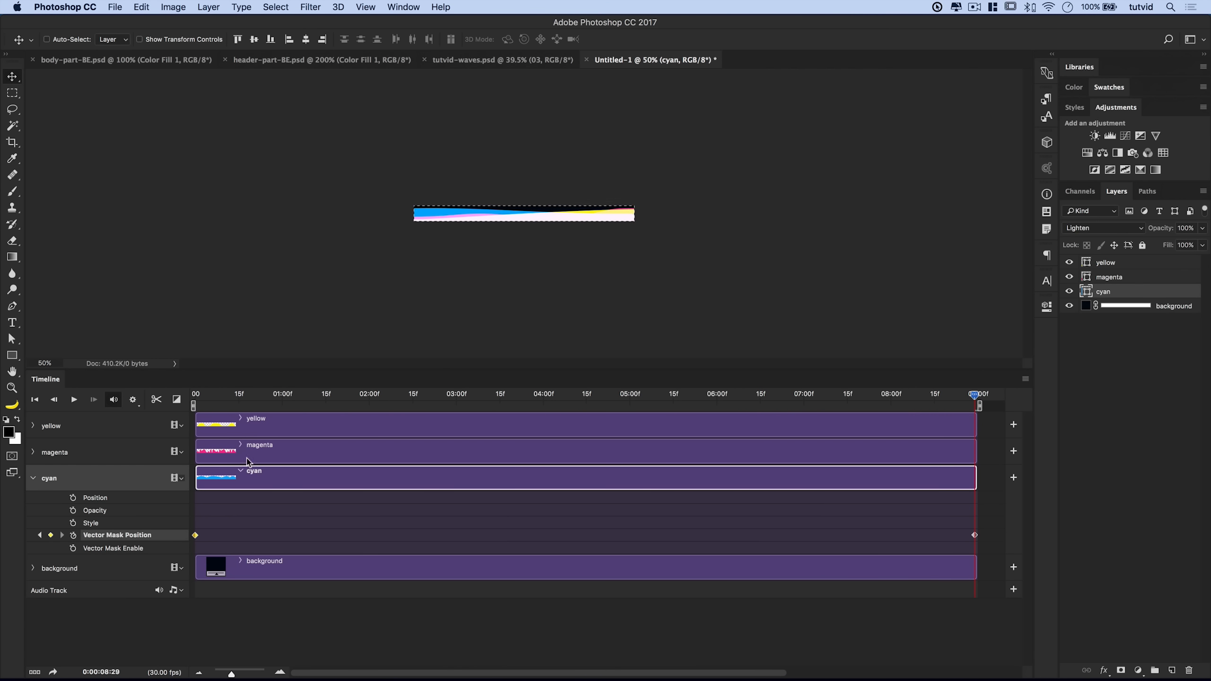
pyautogui.moveTo(210, 403); pyautogui.dragTo(181, 396)
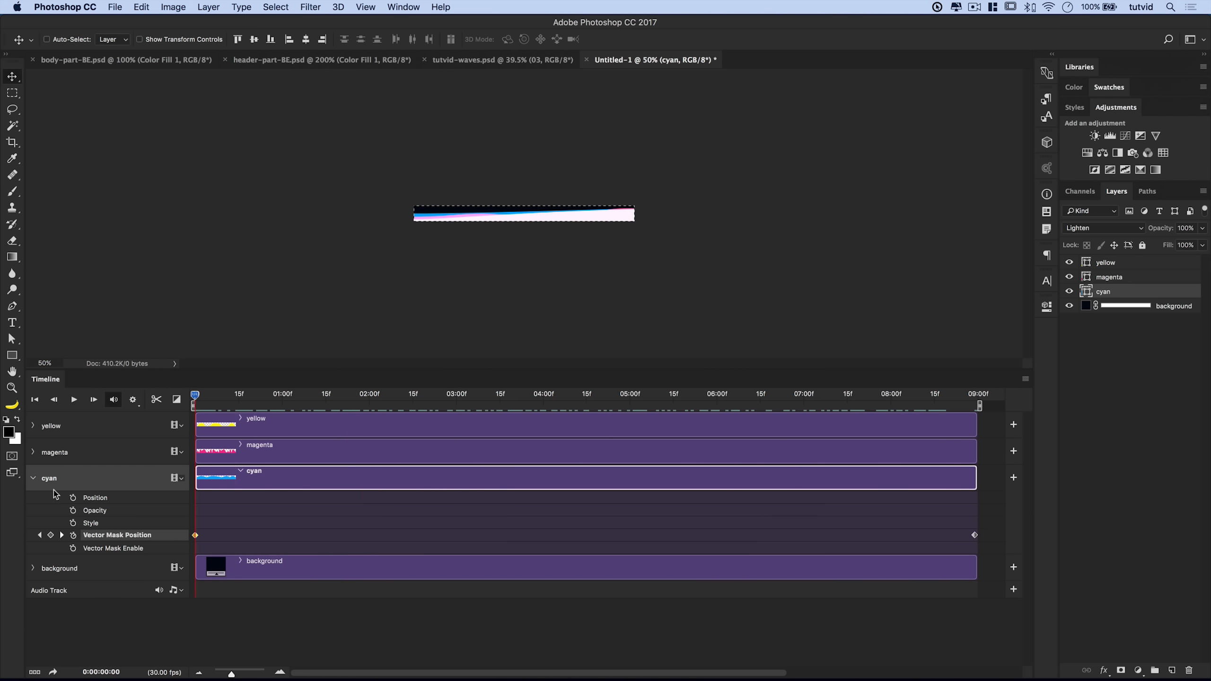
# - Clear the selection and add a Vector Mask Position keyframe to the magenta layer at the timeline's start
pyautogui.click(33, 478)
pyautogui.click(35, 458)
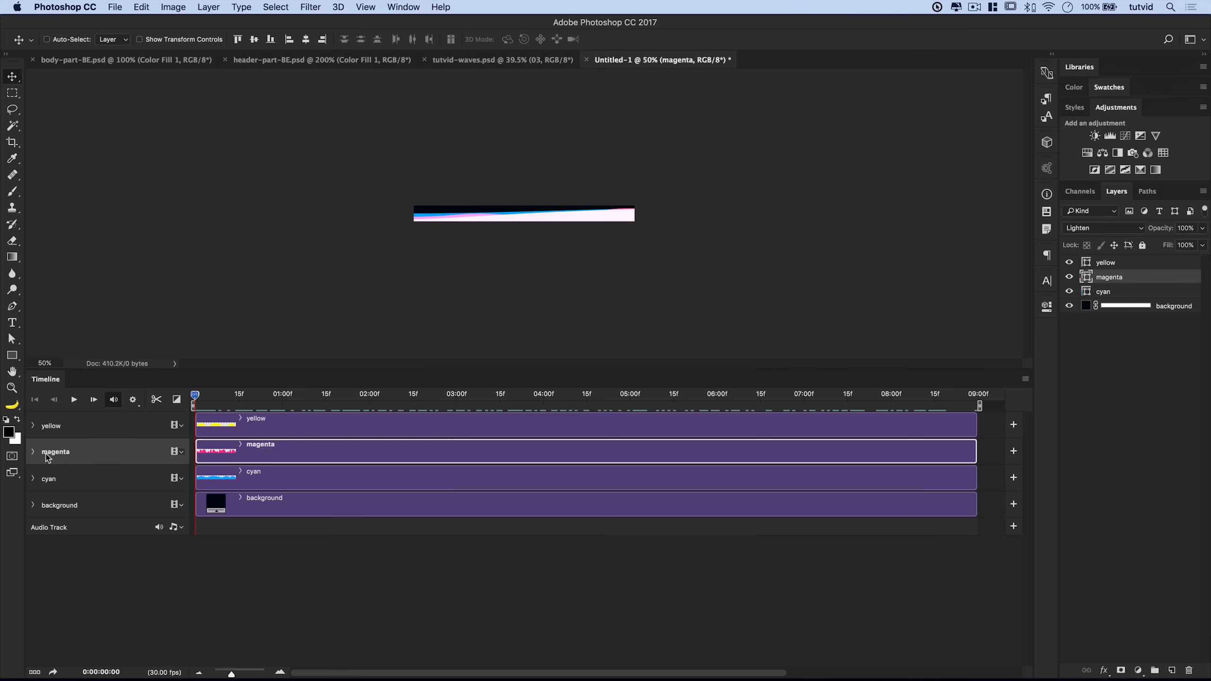
pyautogui.click(33, 451)
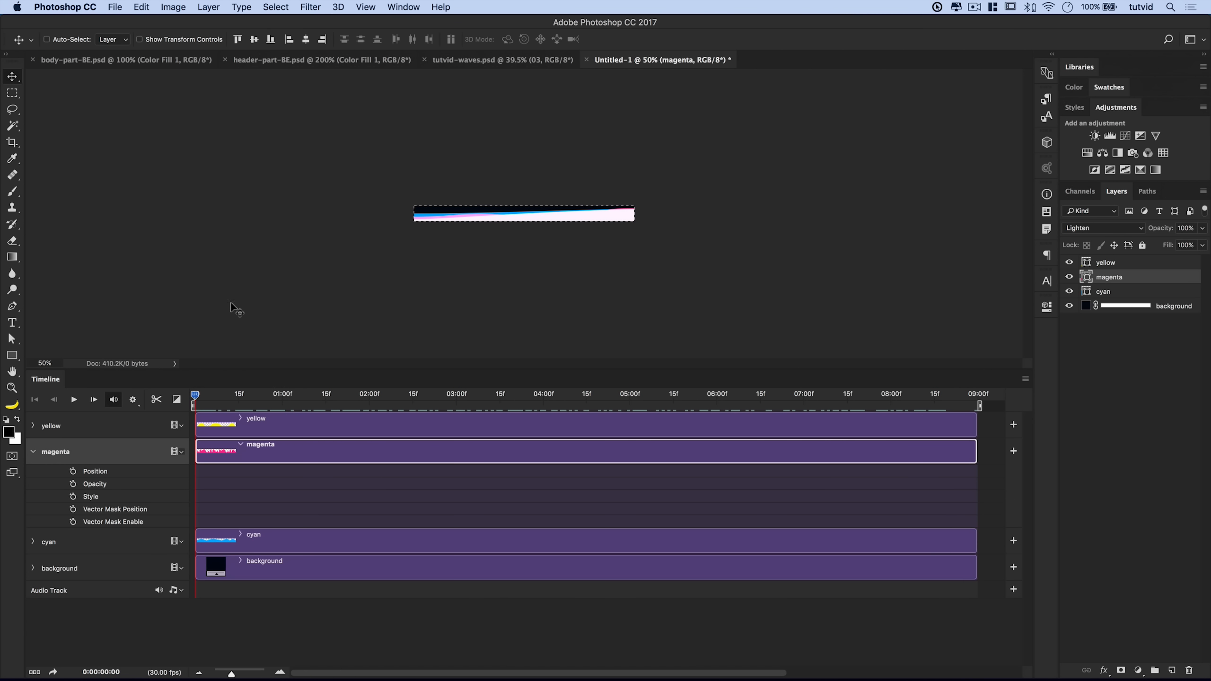
pyautogui.click(286, 7)
pyautogui.click(288, 34)
pyautogui.moveTo(195, 396)
pyautogui.mouseDown()
pyautogui.moveTo(227, 400)
pyautogui.moveTo(193, 398)
pyautogui.mouseUp()
pyautogui.click(73, 509)
# - At 08:29, align the magenta wave's right edge with the canvas to keyframe its end position, then deselect and preview the motion
pyautogui.click(979, 401)
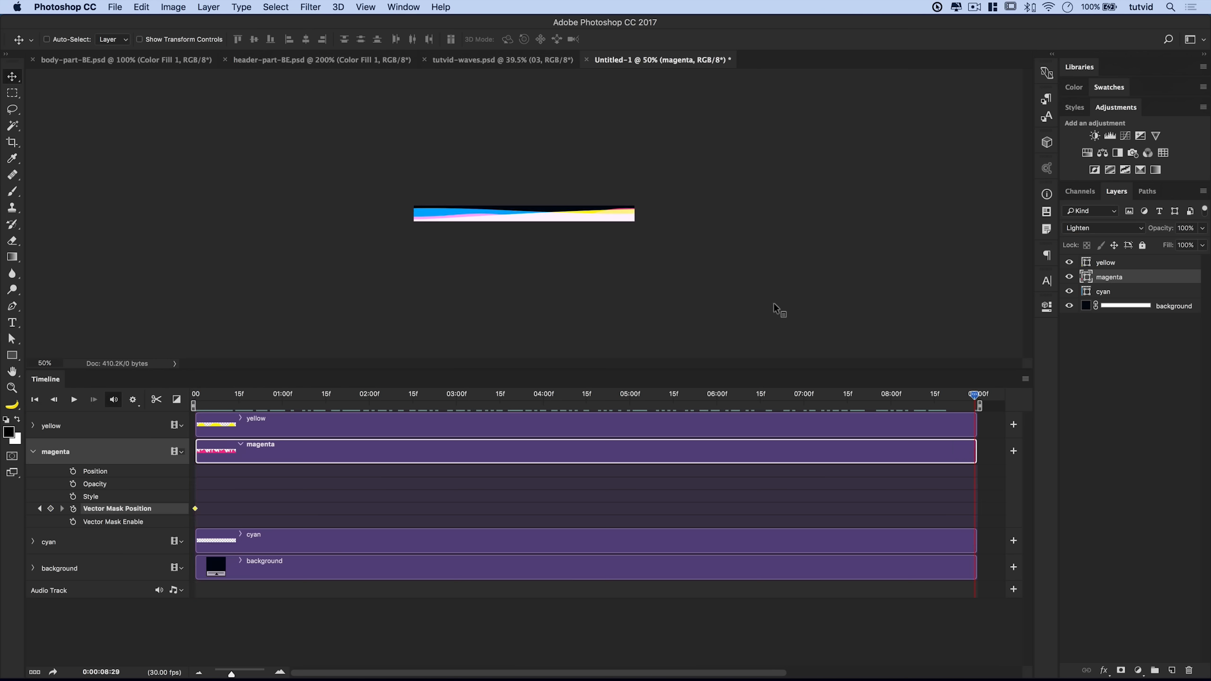
pyautogui.press('super+a')
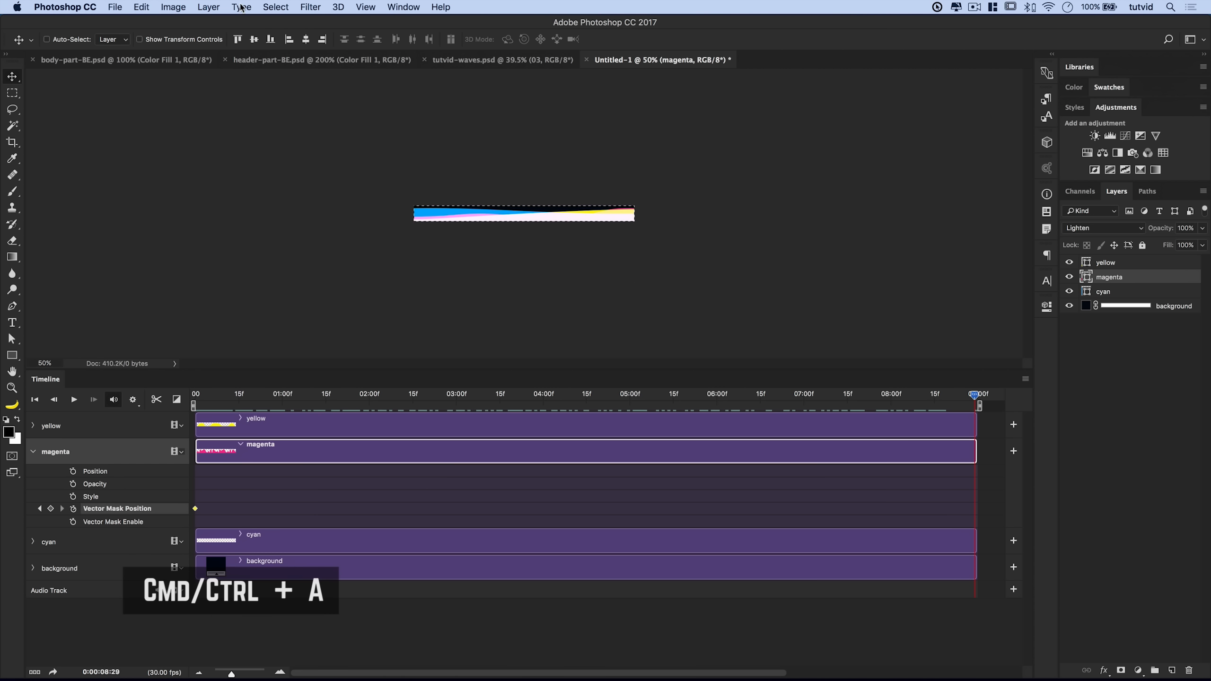
pyautogui.click(323, 41)
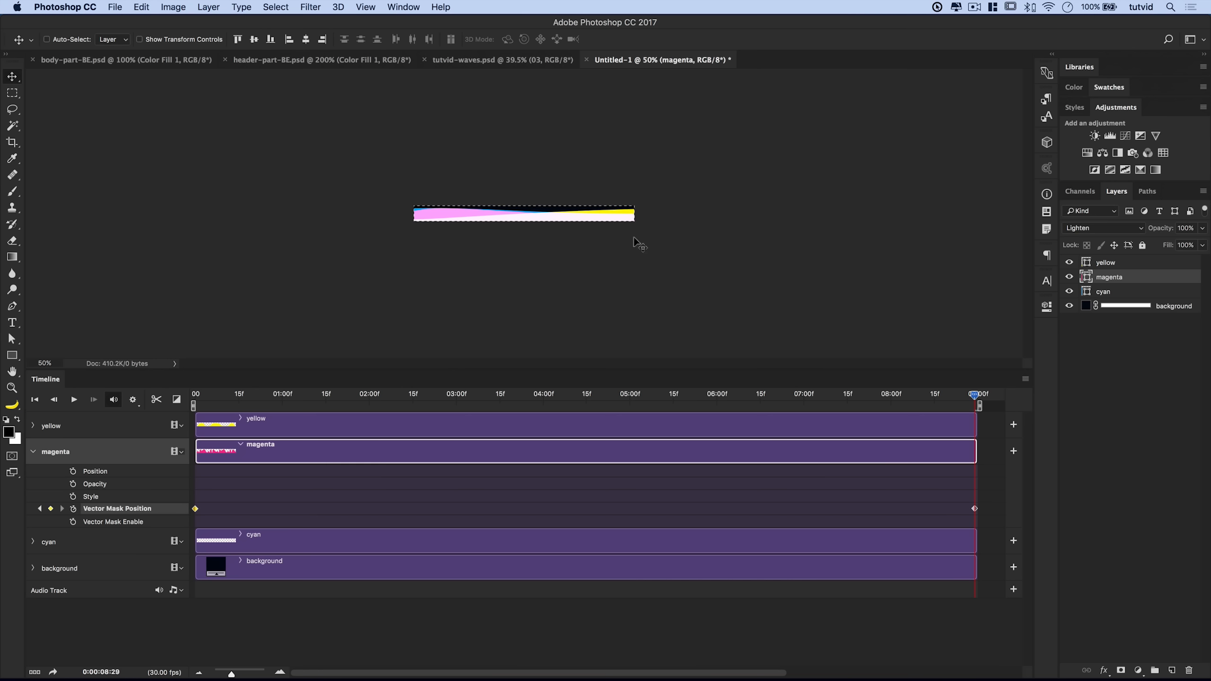
pyautogui.press('super+d')
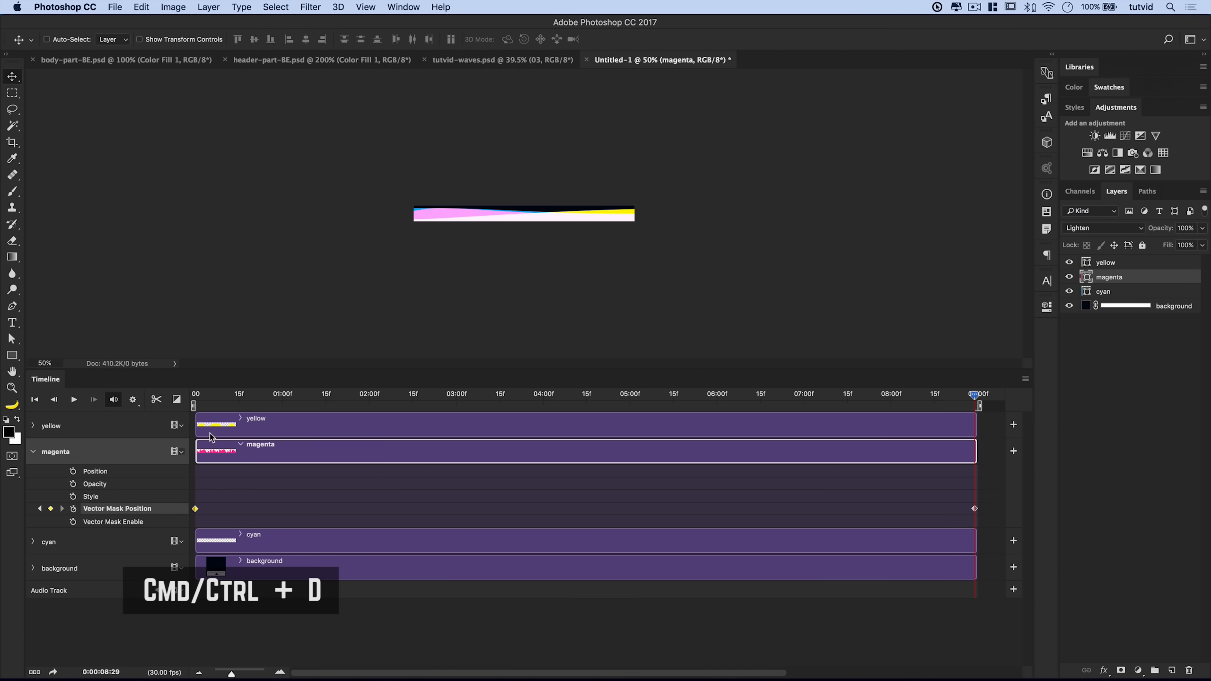
pyautogui.press('space')
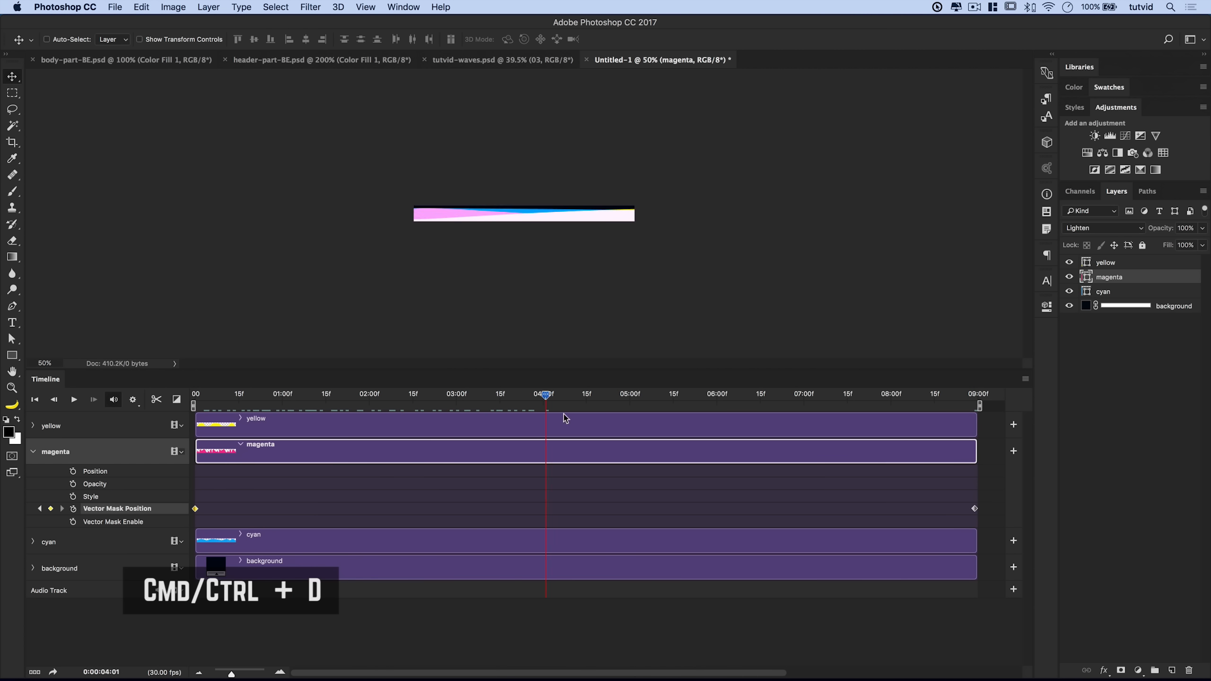
pyautogui.press('space')
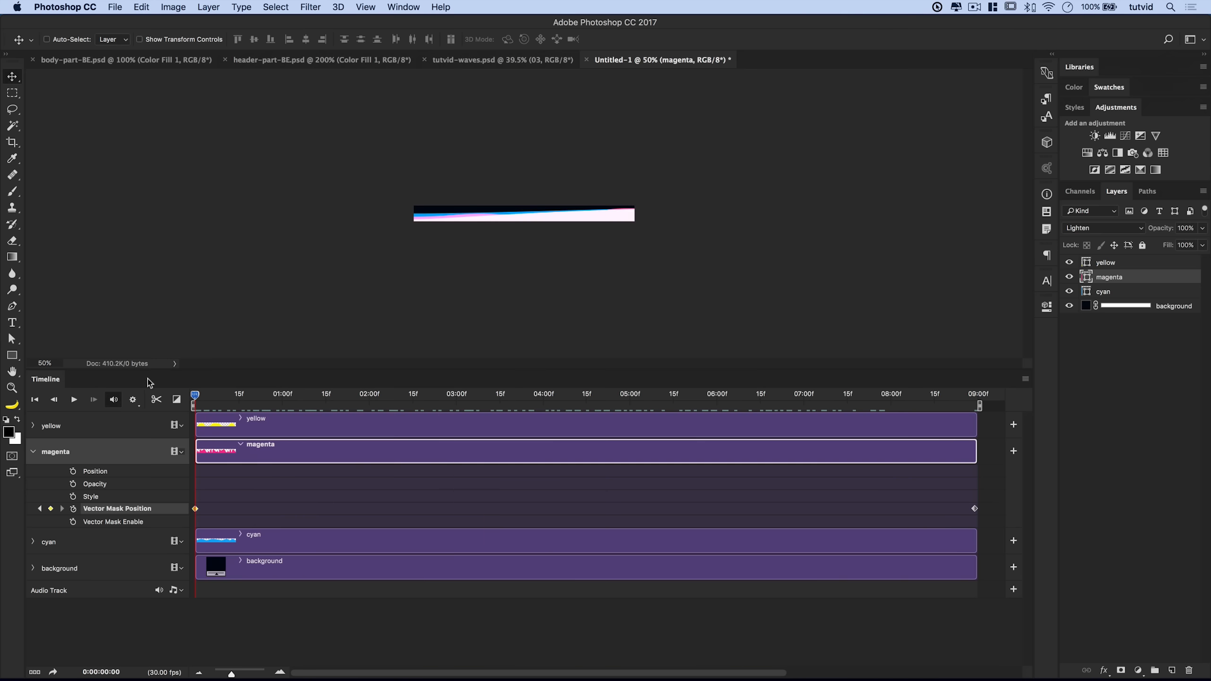
# - Keyframe the yellow layer's Vector Mask Position at 00:00 and at 08:29, aligning its right edge with the canvas at the end
pyautogui.click(34, 451)
pyautogui.click(32, 425)
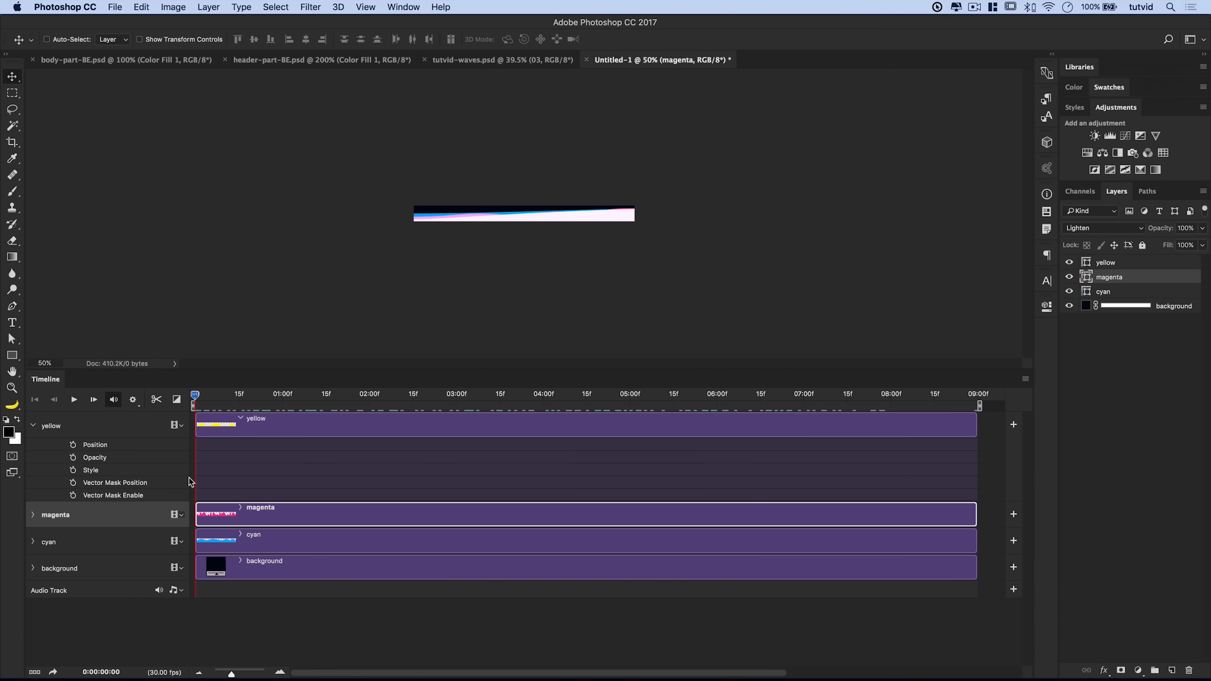
pyautogui.click(73, 482)
pyautogui.click(973, 396)
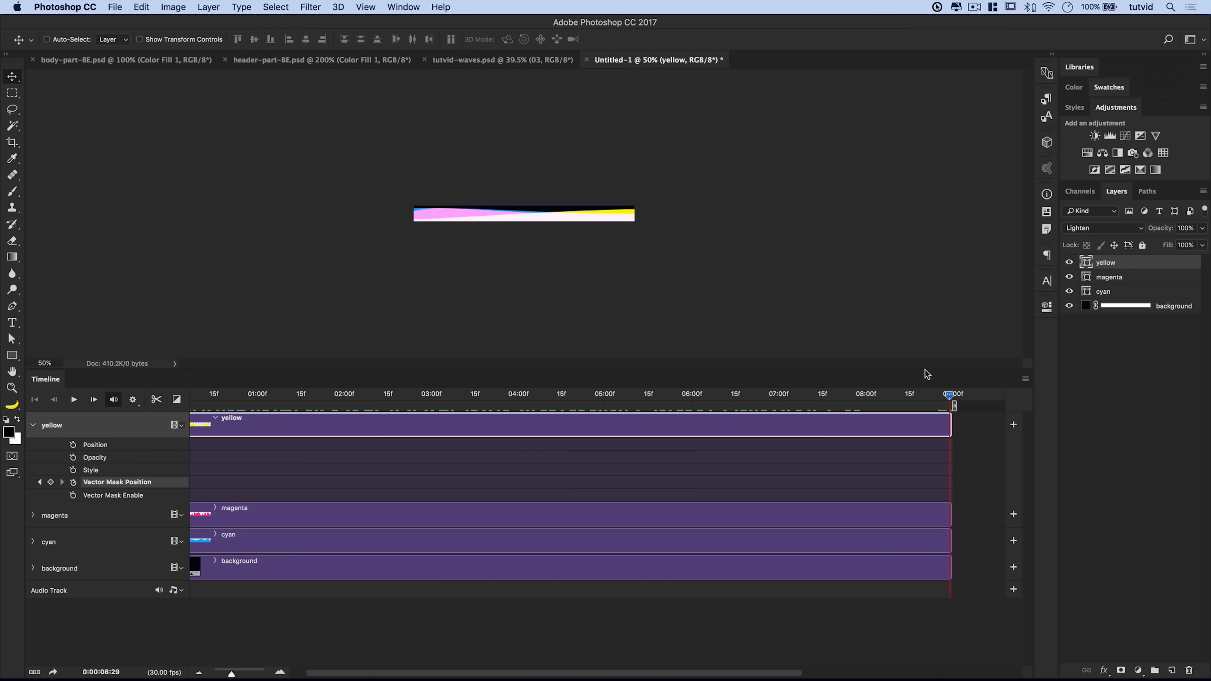
pyautogui.press('super+a')
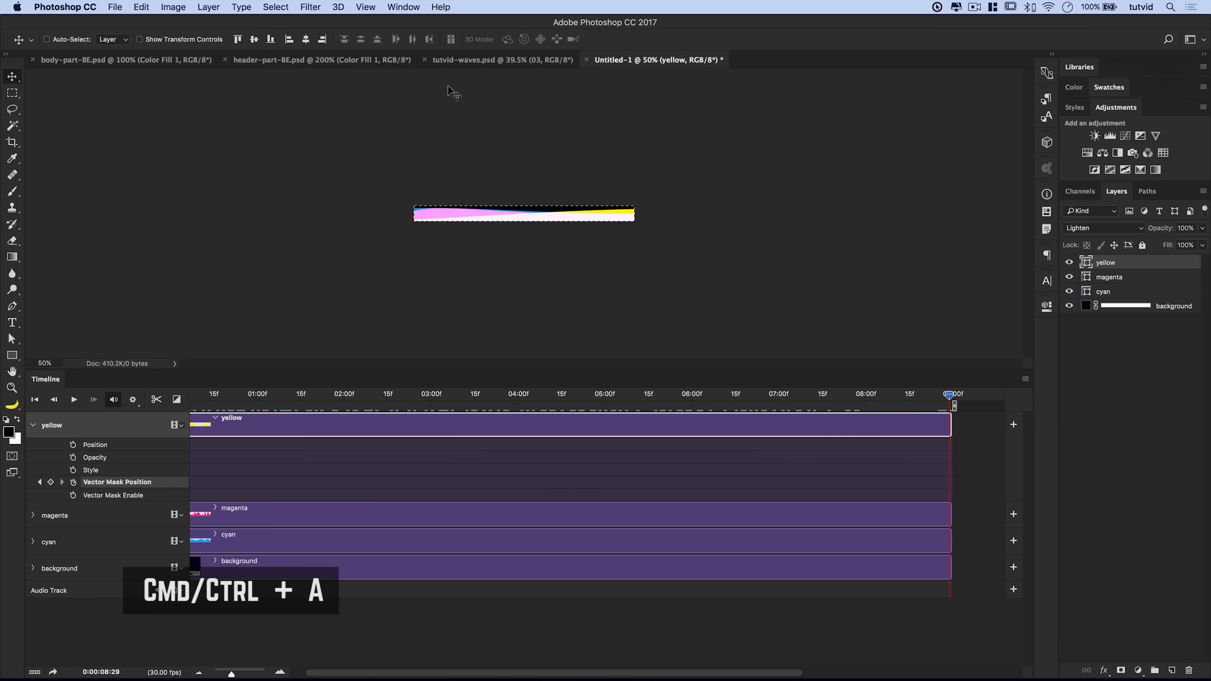
pyautogui.click(322, 40)
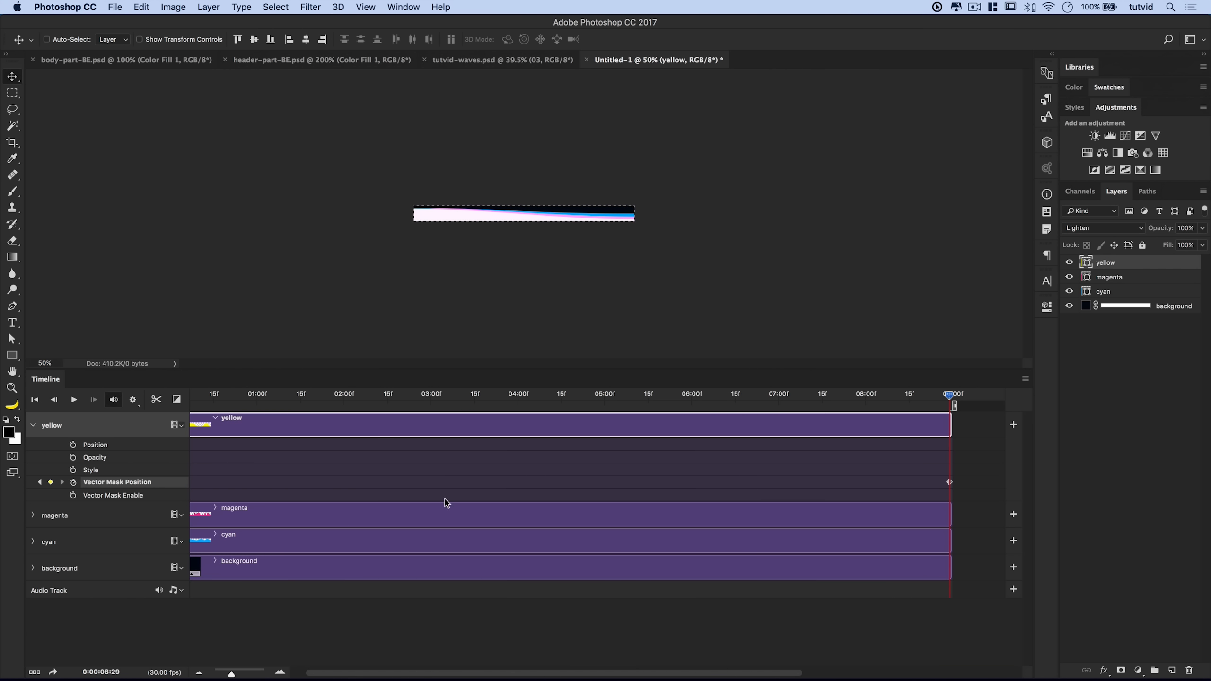
pyautogui.moveTo(457, 675); pyautogui.dragTo(442, 675)
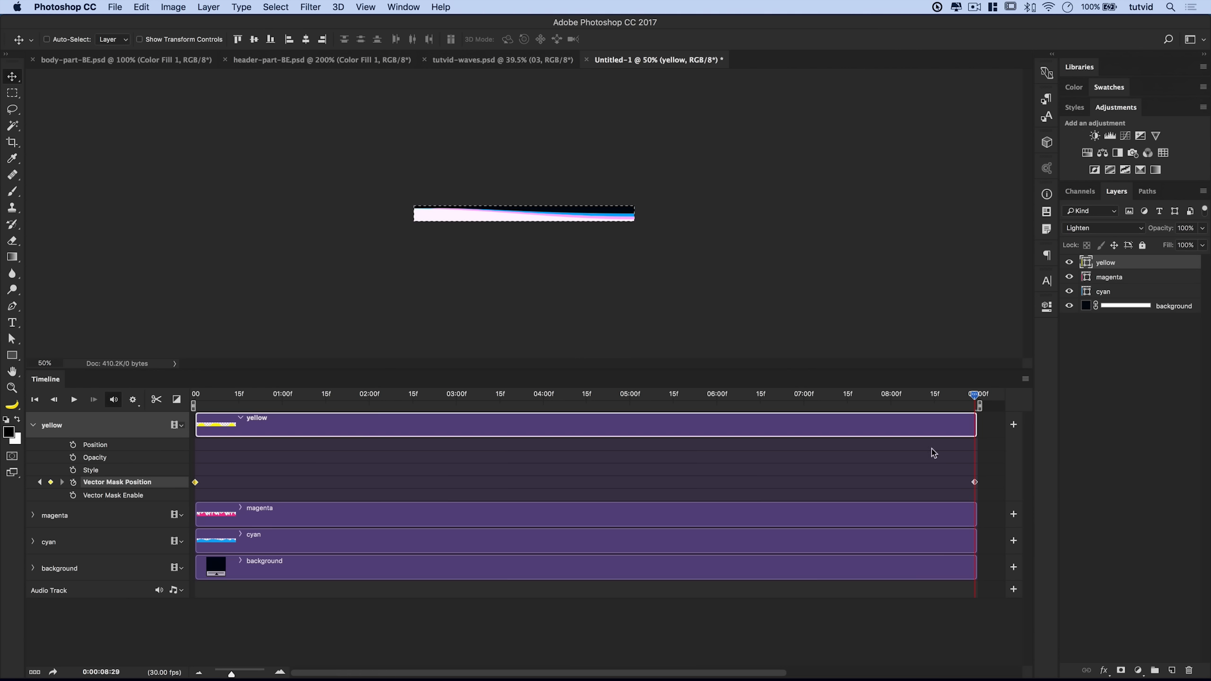
pyautogui.press('super+d')
pyautogui.moveTo(219, 396); pyautogui.dragTo(177, 374)
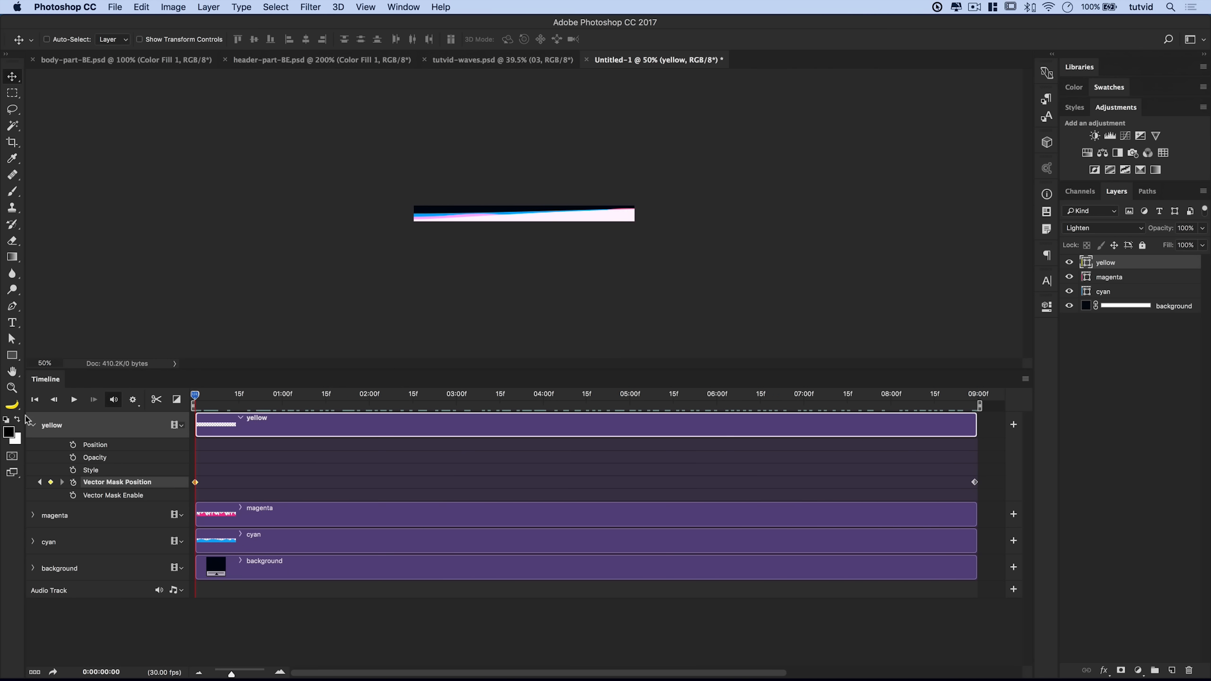
pyautogui.click(34, 425)
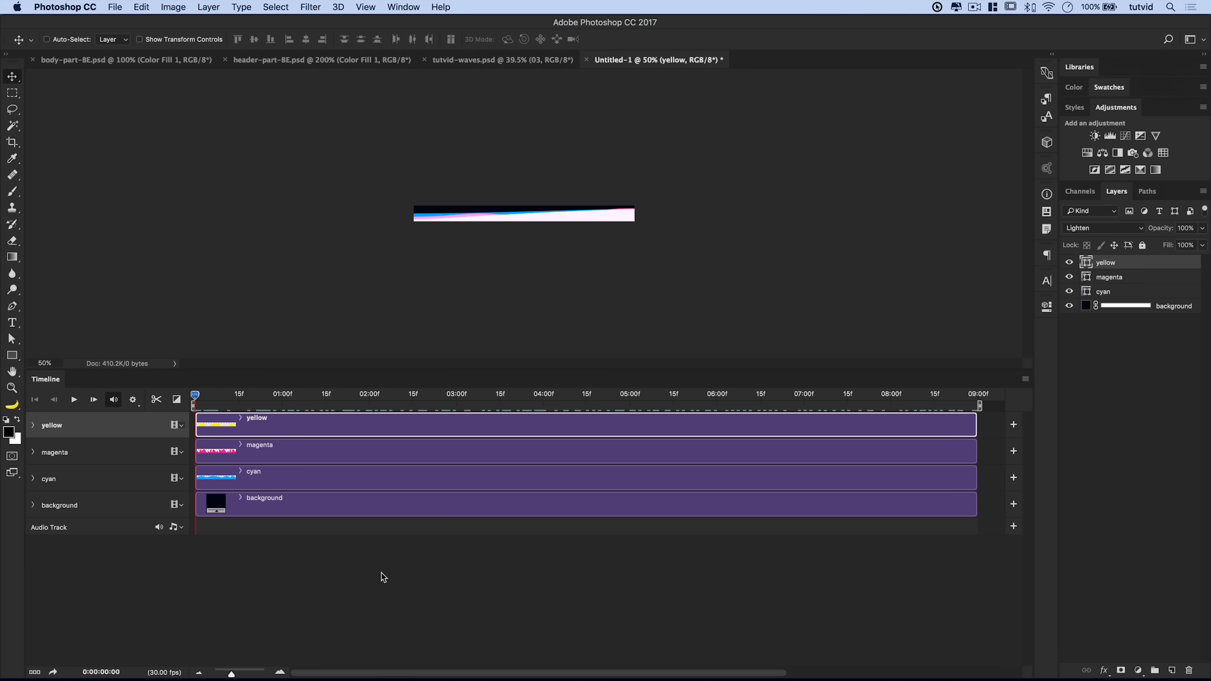
# - Preview the combined wave animation at 200% zoom and return the playhead to the start
pyautogui.hotkey('ctrl', '0')
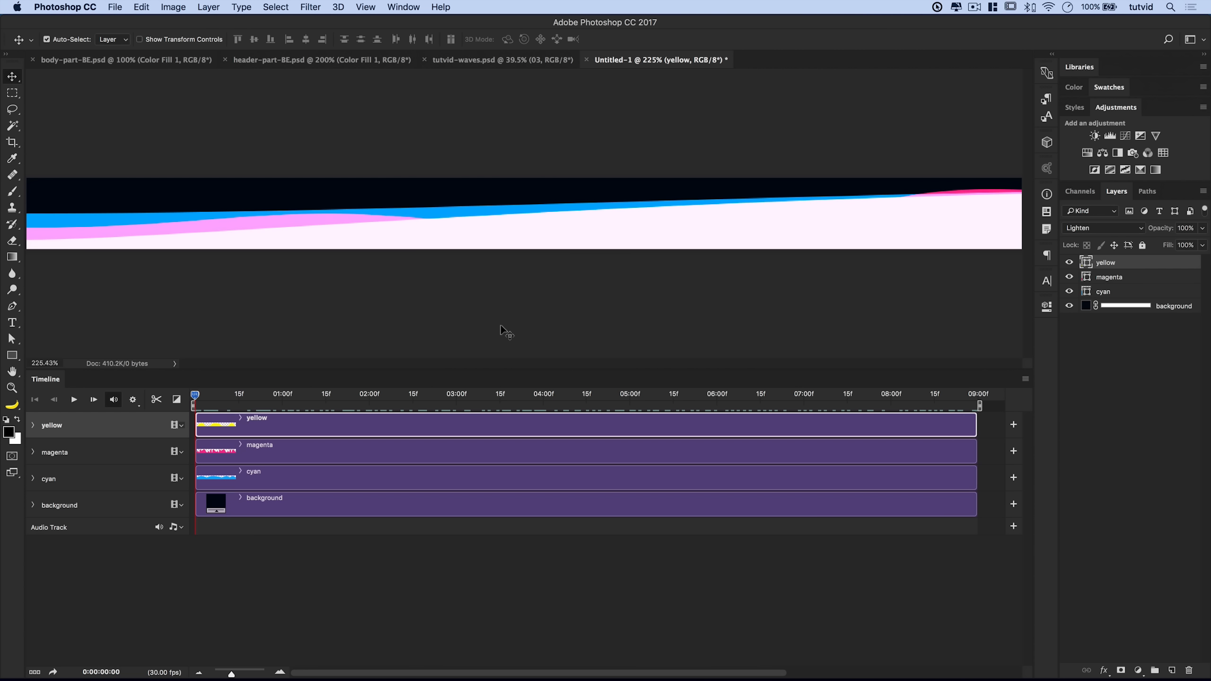
pyautogui.hotkey('ctrl', '-')
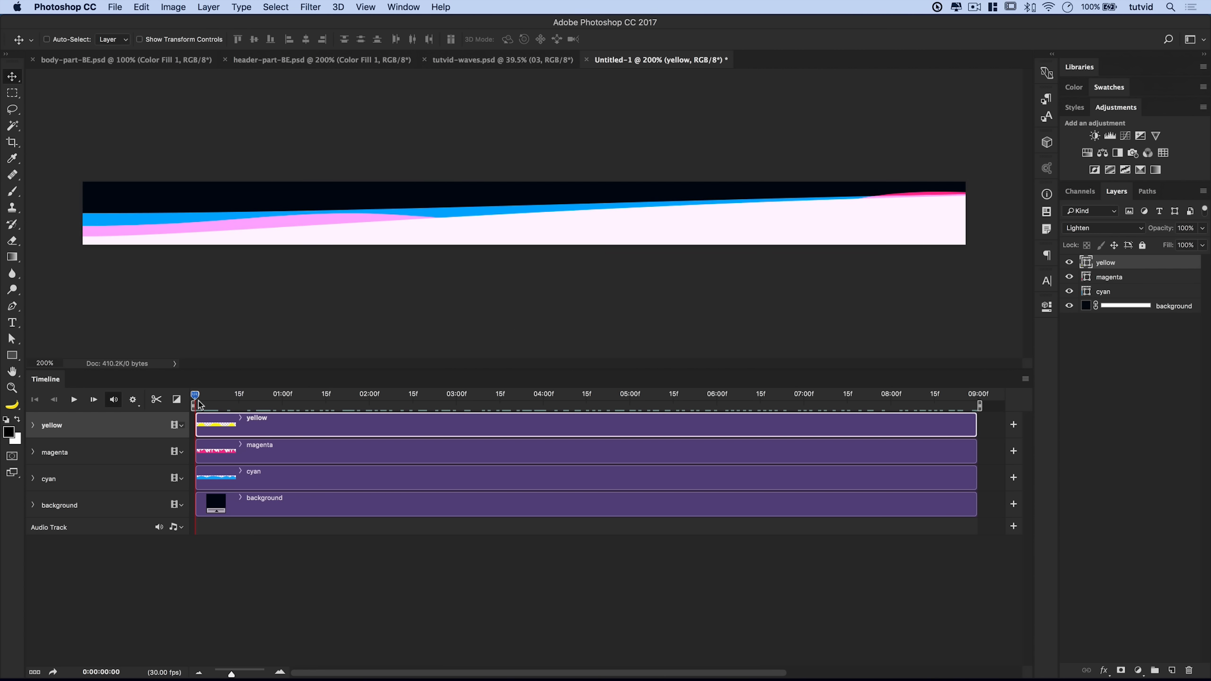
pyautogui.moveTo(228, 397); pyautogui.dragTo(501, 410)
pyautogui.moveTo(448, 363); pyautogui.dragTo(186, 406)
# - Set up a Save for Web (Legacy) export as a GIF with 256 colors and animation looping set to Forever
pyautogui.click(116, 7)
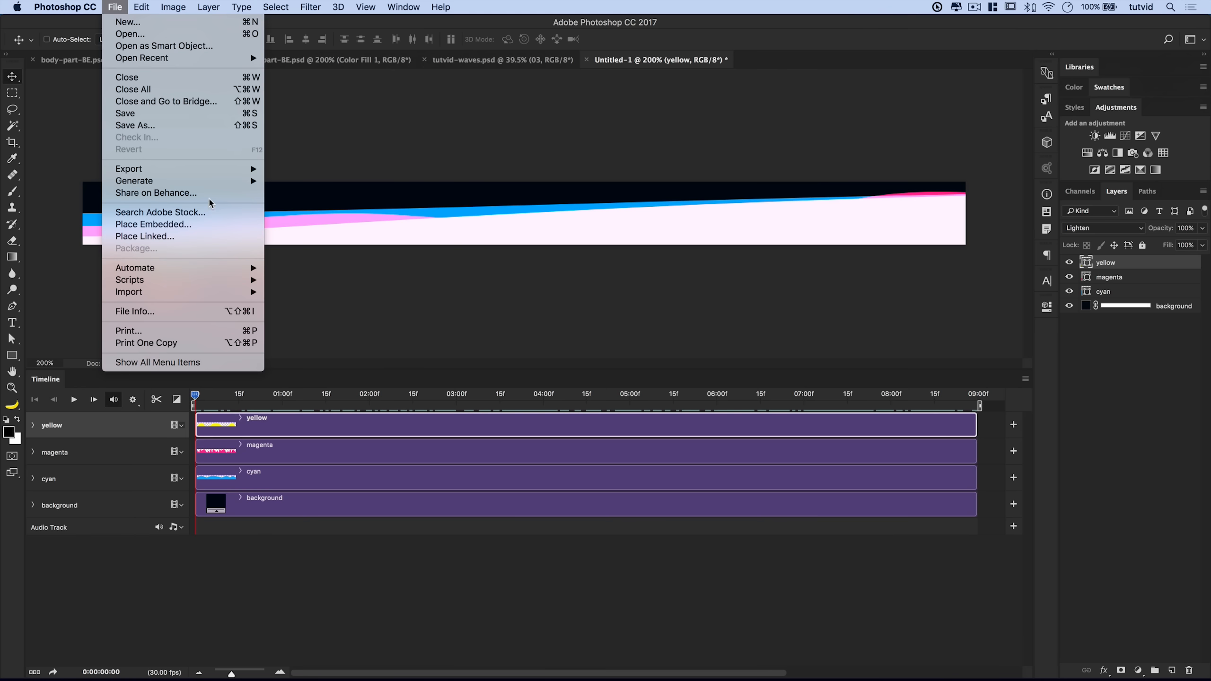
pyautogui.moveTo(215, 168)
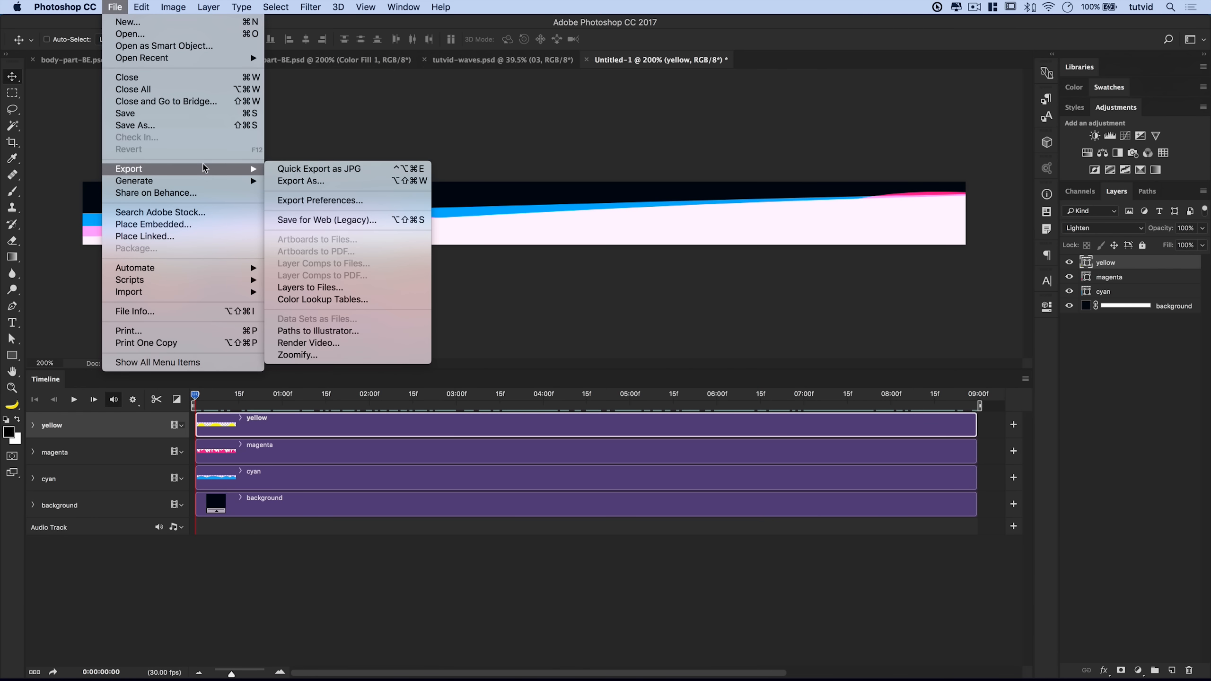
pyautogui.click(315, 221)
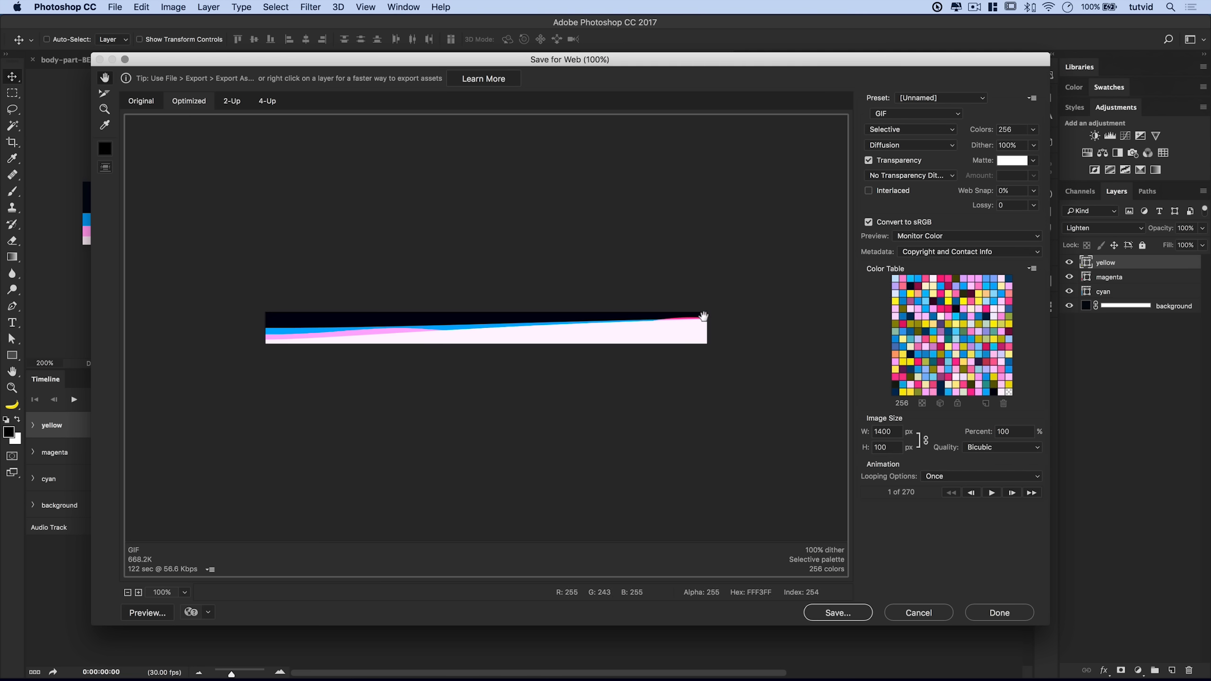
pyautogui.click(925, 115)
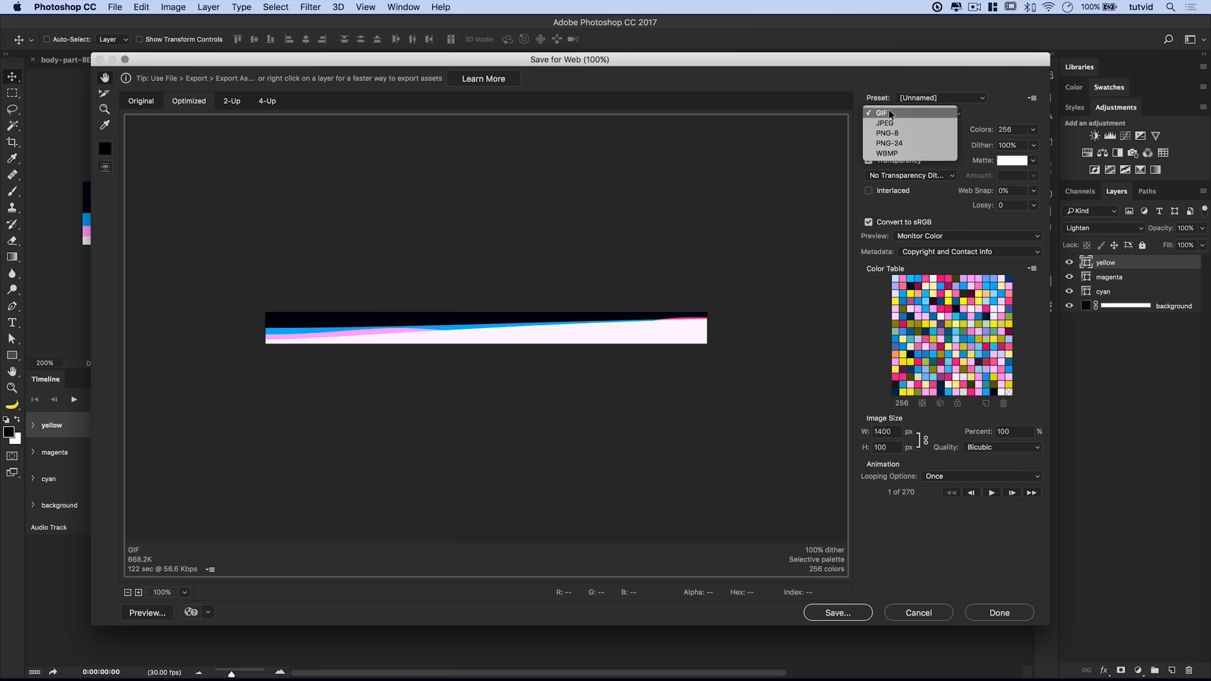
pyautogui.click(883, 116)
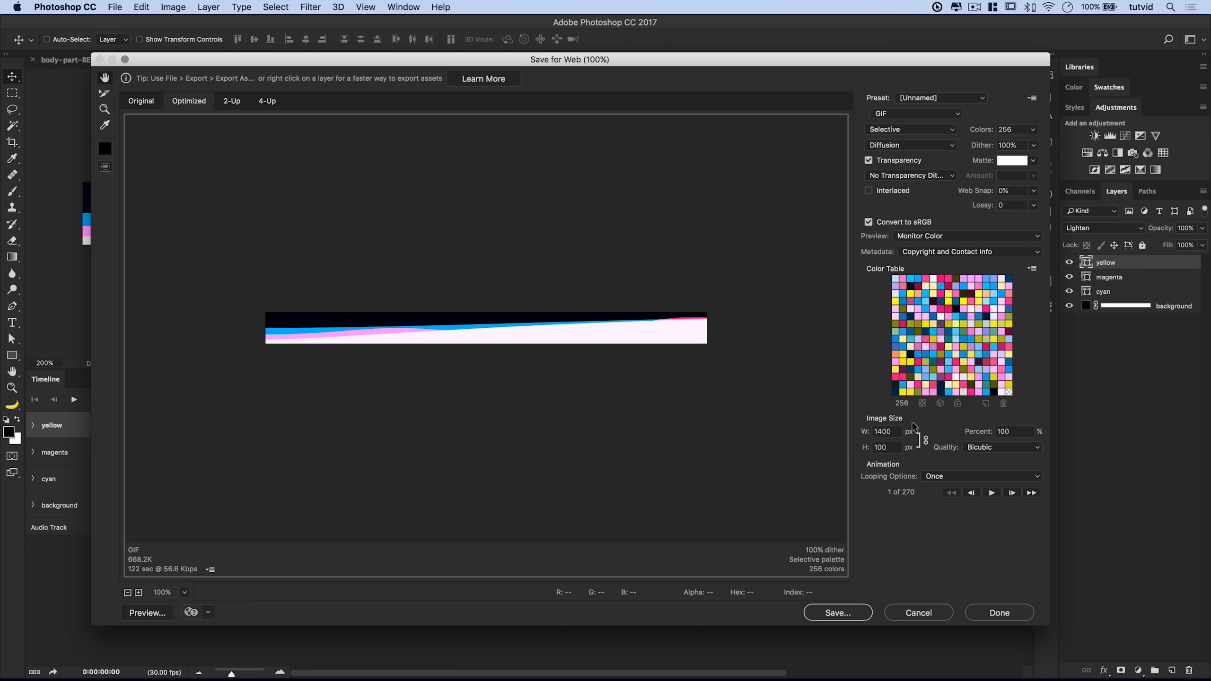
pyautogui.click(1033, 130)
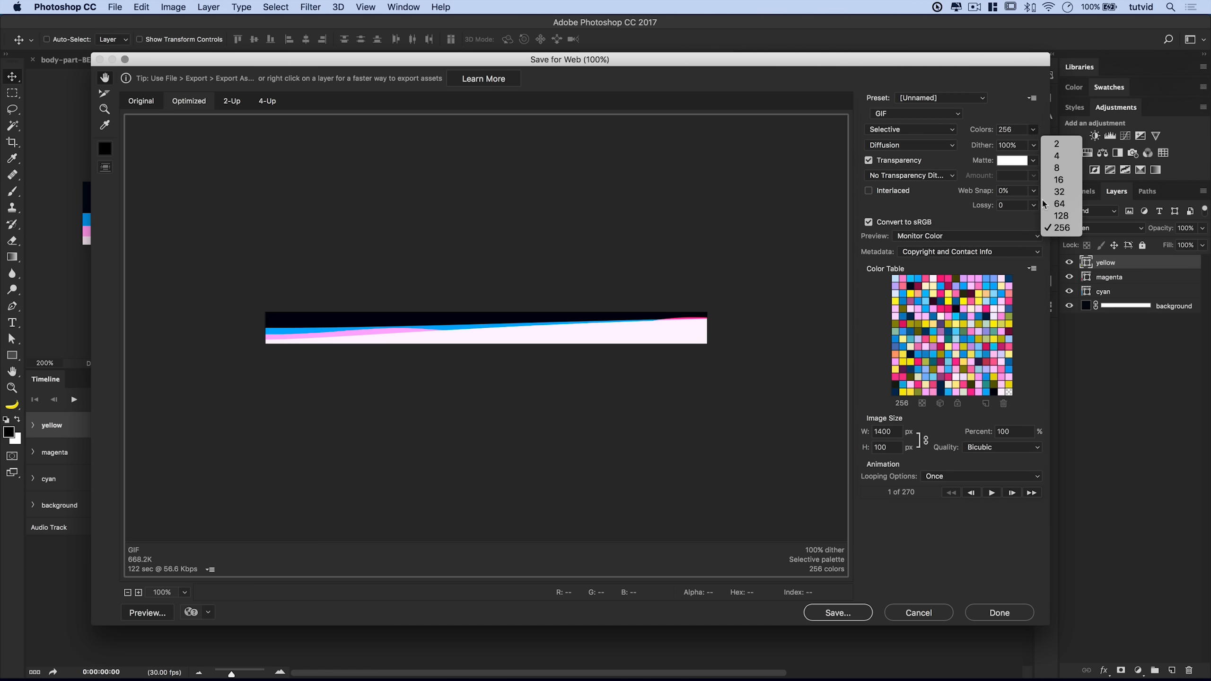
pyautogui.click(1017, 128)
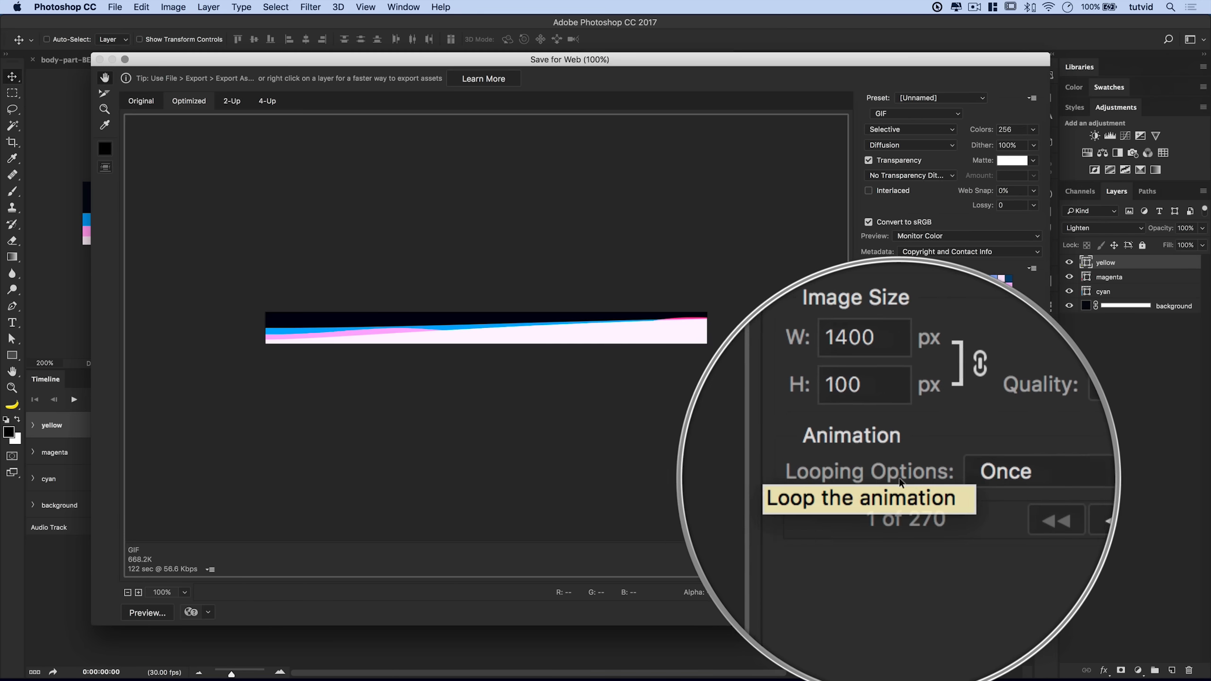
pyautogui.click(960, 477)
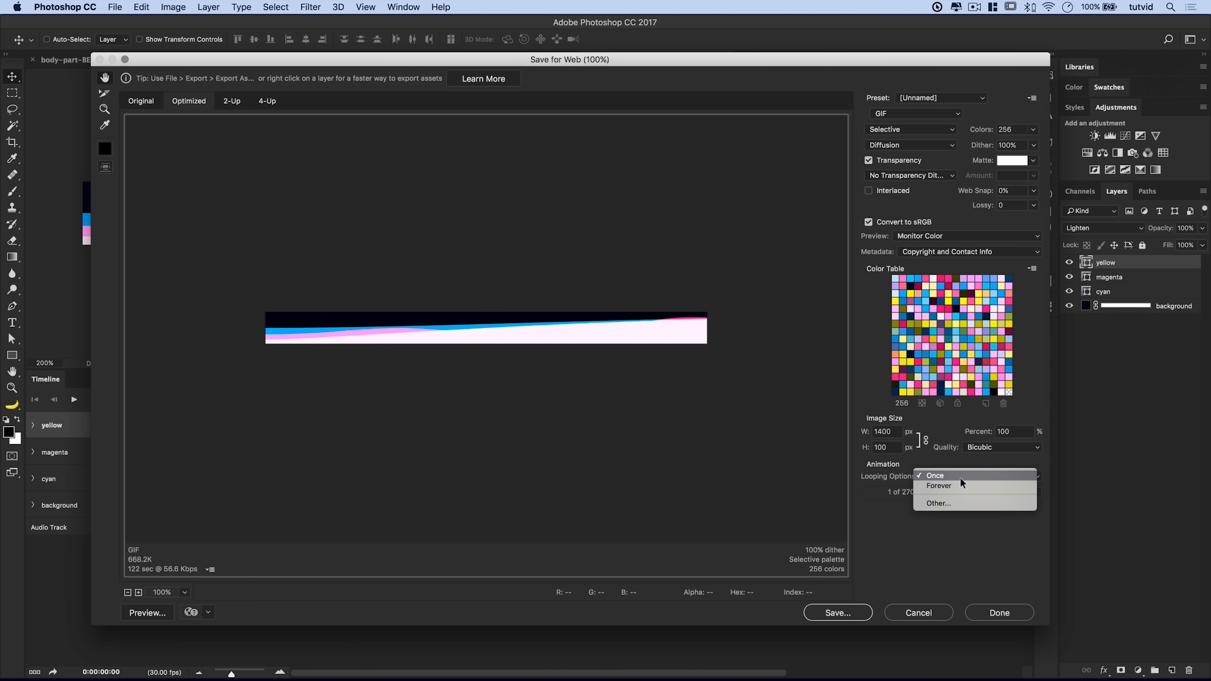
pyautogui.click(959, 486)
pyautogui.click(959, 477)
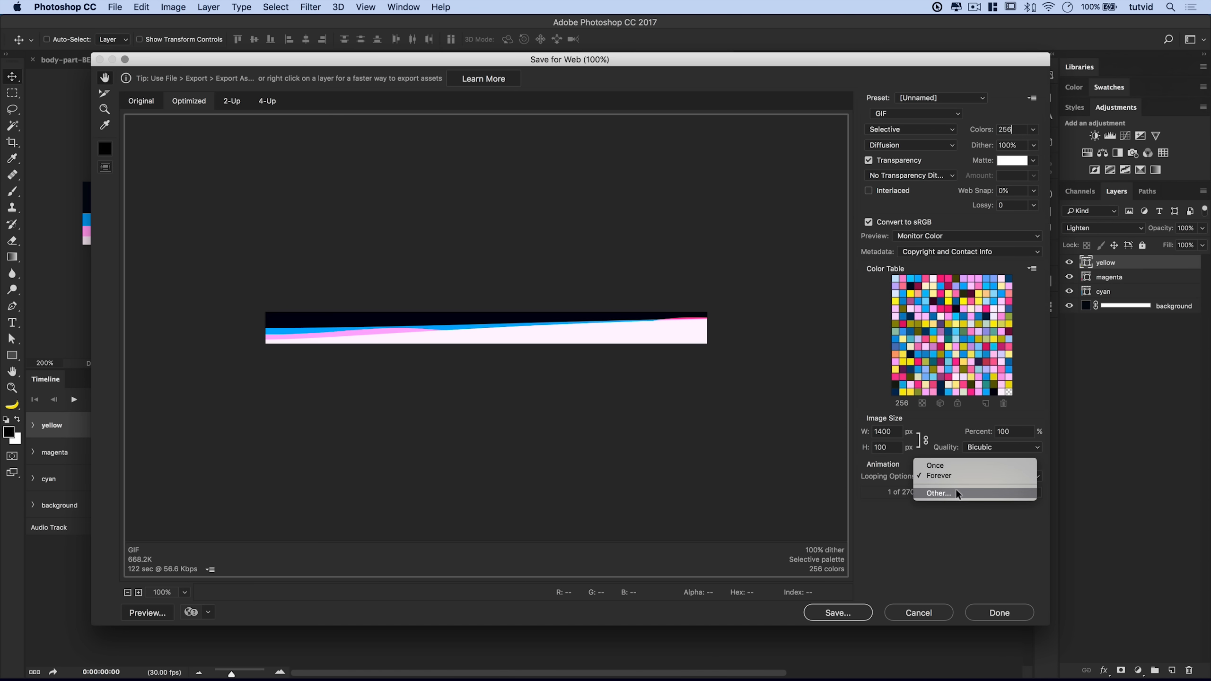
pyautogui.click(959, 494)
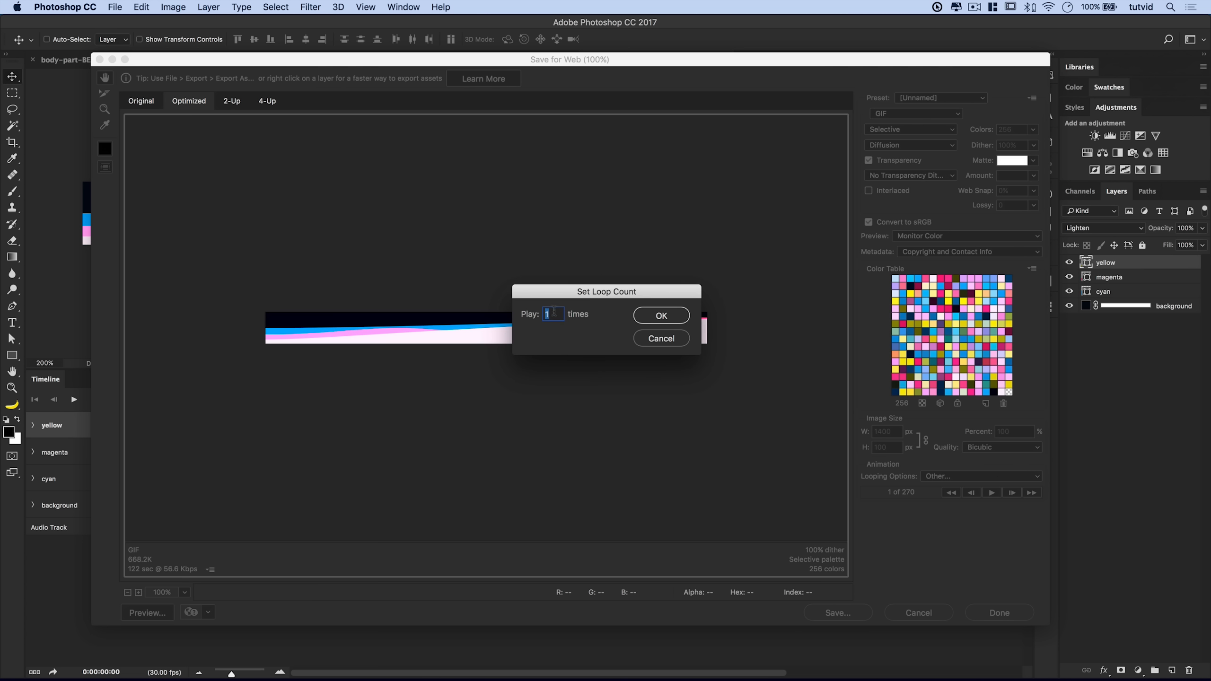
pyautogui.click(651, 342)
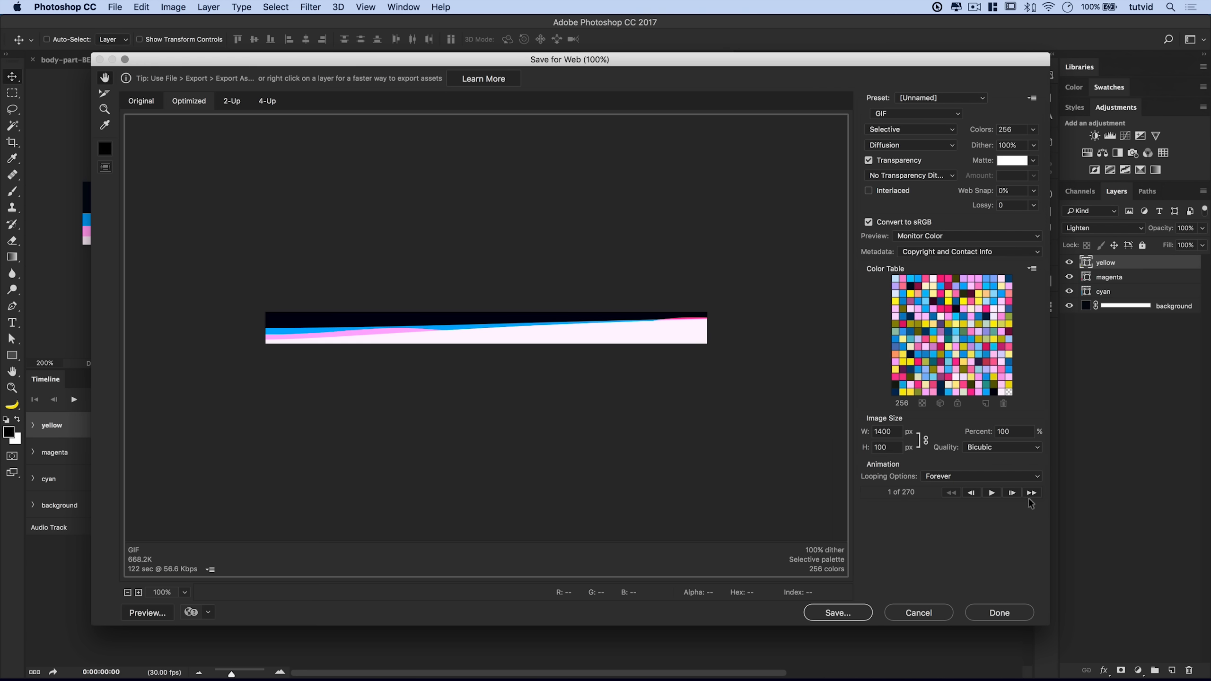
# - Save the optimized animation to the Desktop as waves-transition.gif
pyautogui.click(839, 611)
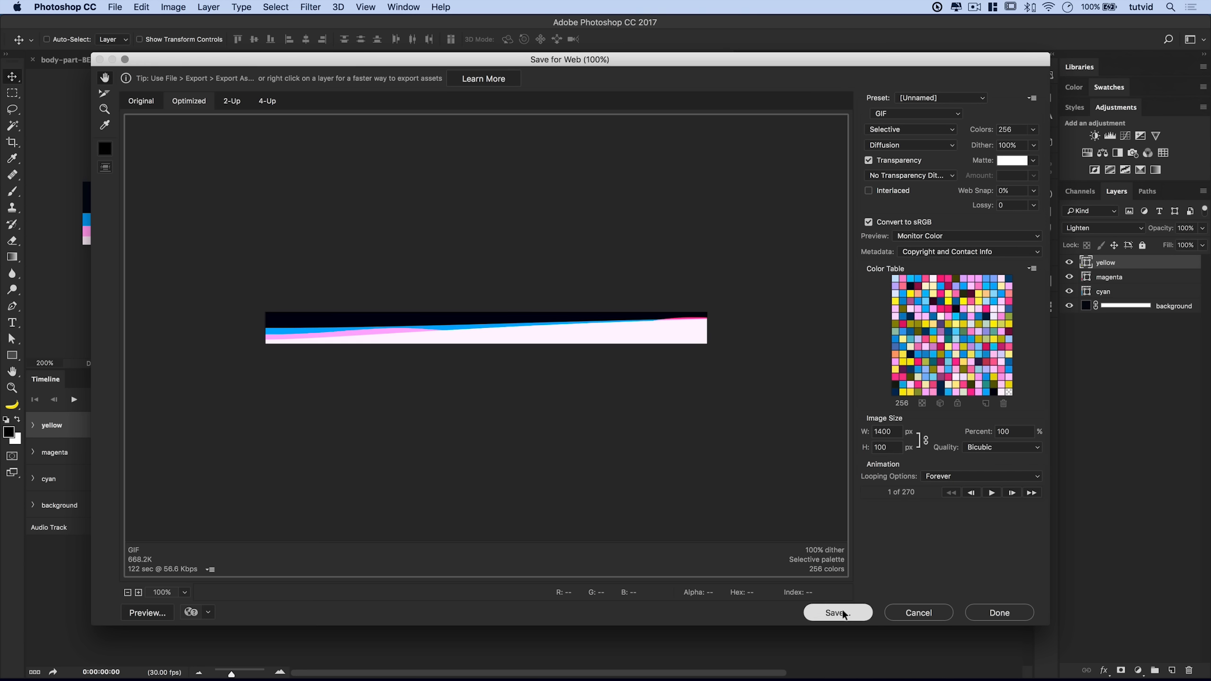
pyautogui.click(164, 200)
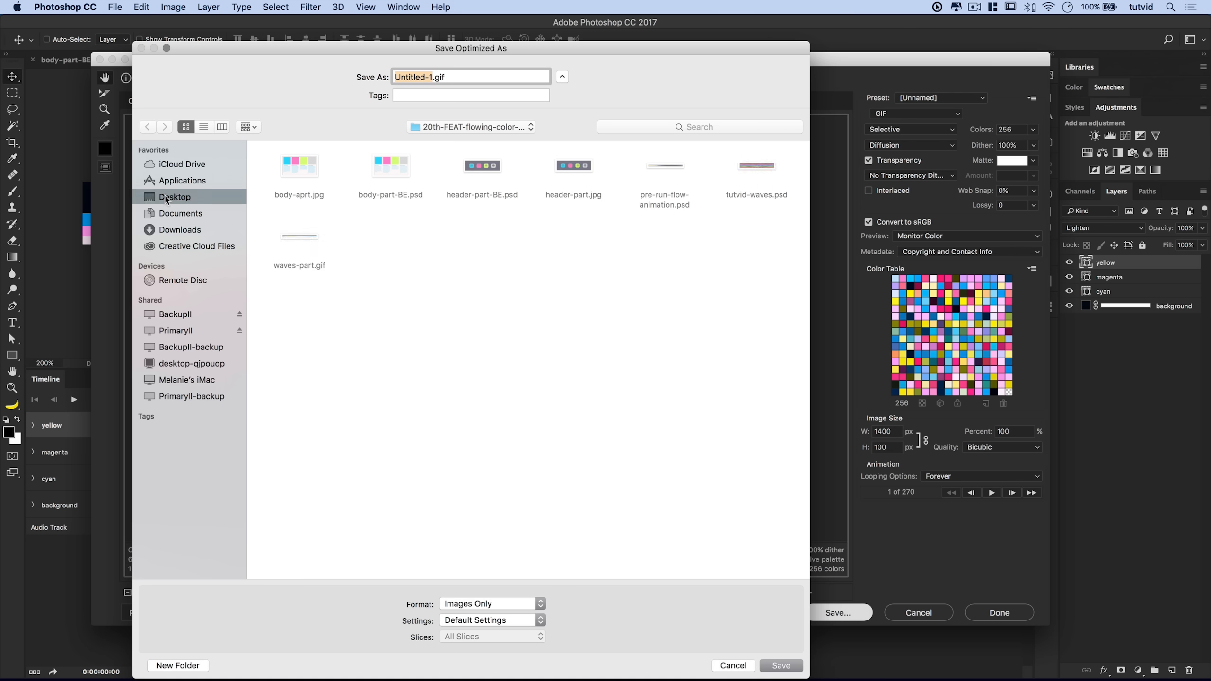
pyautogui.write('waves-transition')
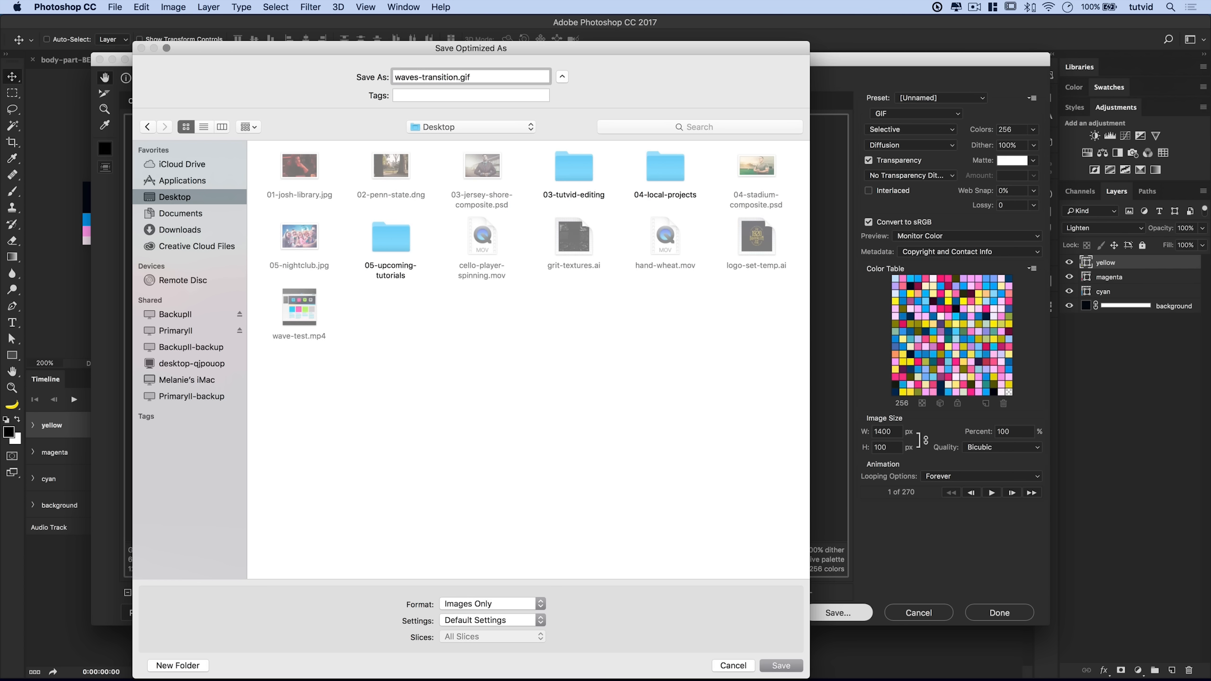
pyautogui.click(781, 666)
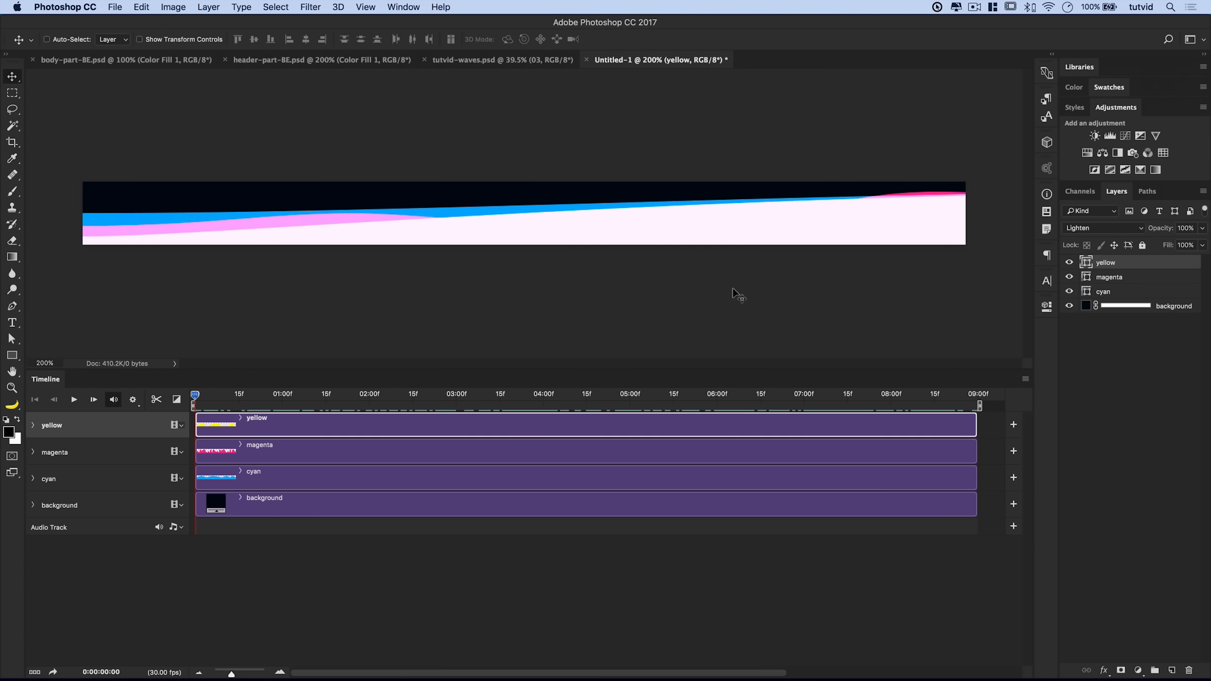
# - Collapse the Timeline panel and hide the guides in body-part-BE.psd
pyautogui.moveTo(333, 372); pyautogui.dragTo(347, 486)
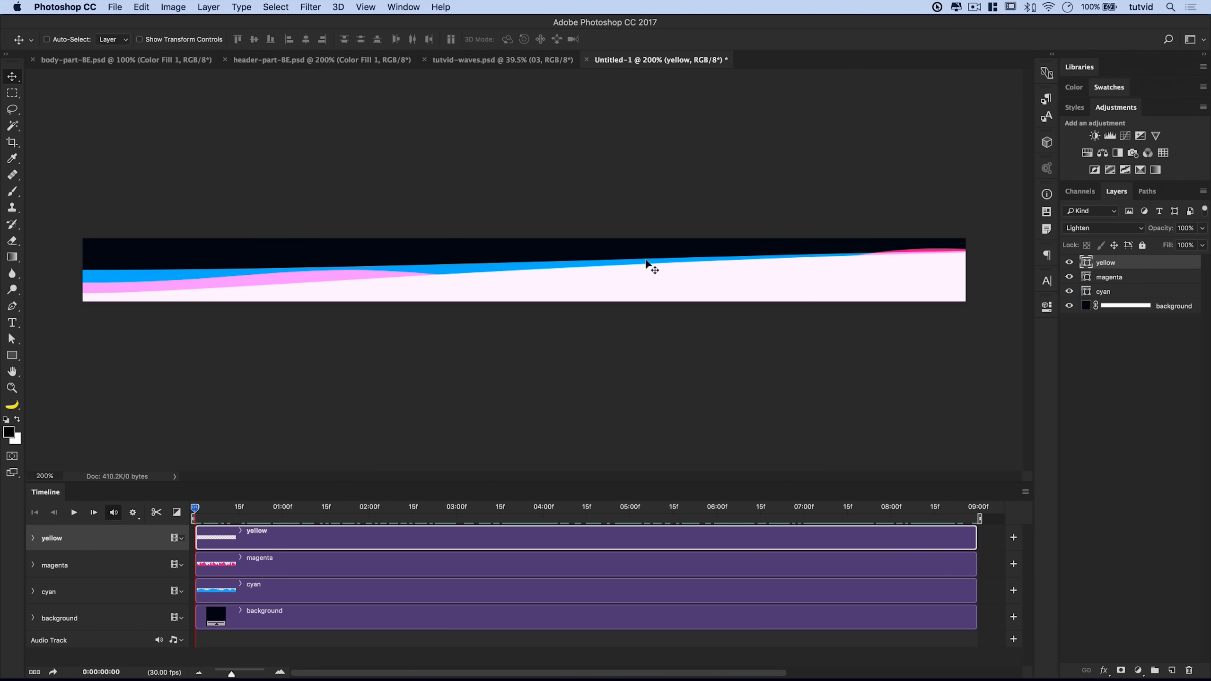
pyautogui.click(150, 61)
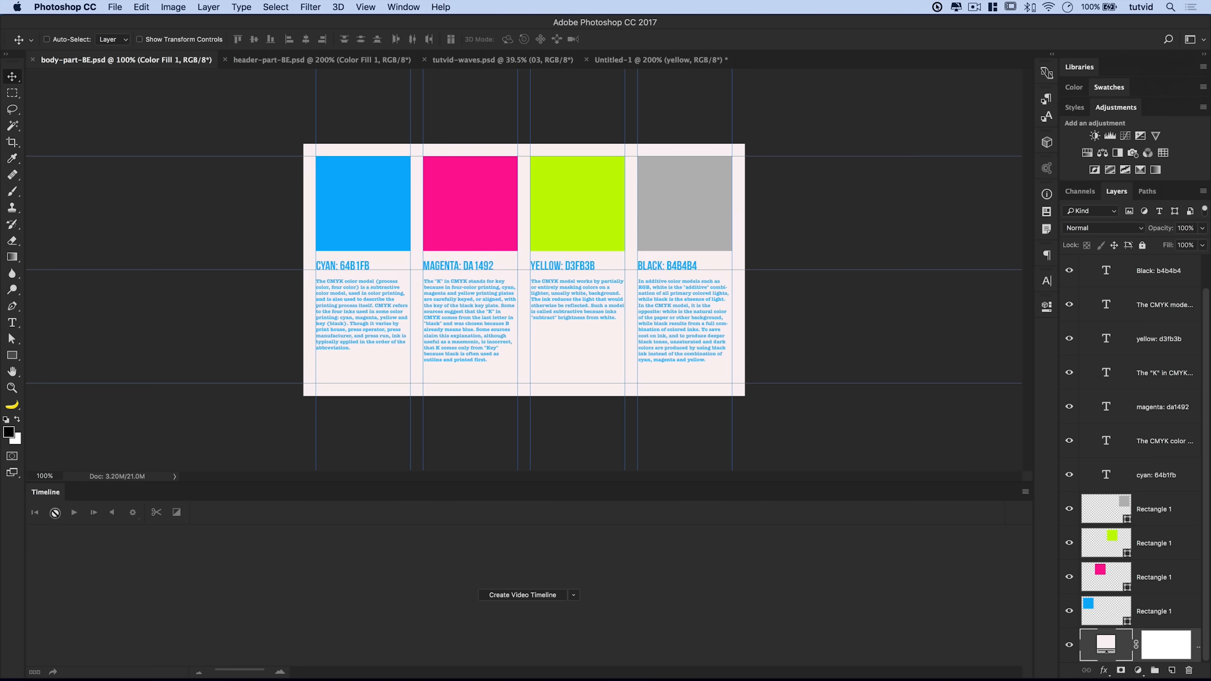
pyautogui.doubleClick(52, 492)
pyautogui.press('super+semicolon')
# - Copy the waves document's background hex color 010716 and apply it to the background color fill of header-part-BE.psd
pyautogui.click(331, 61)
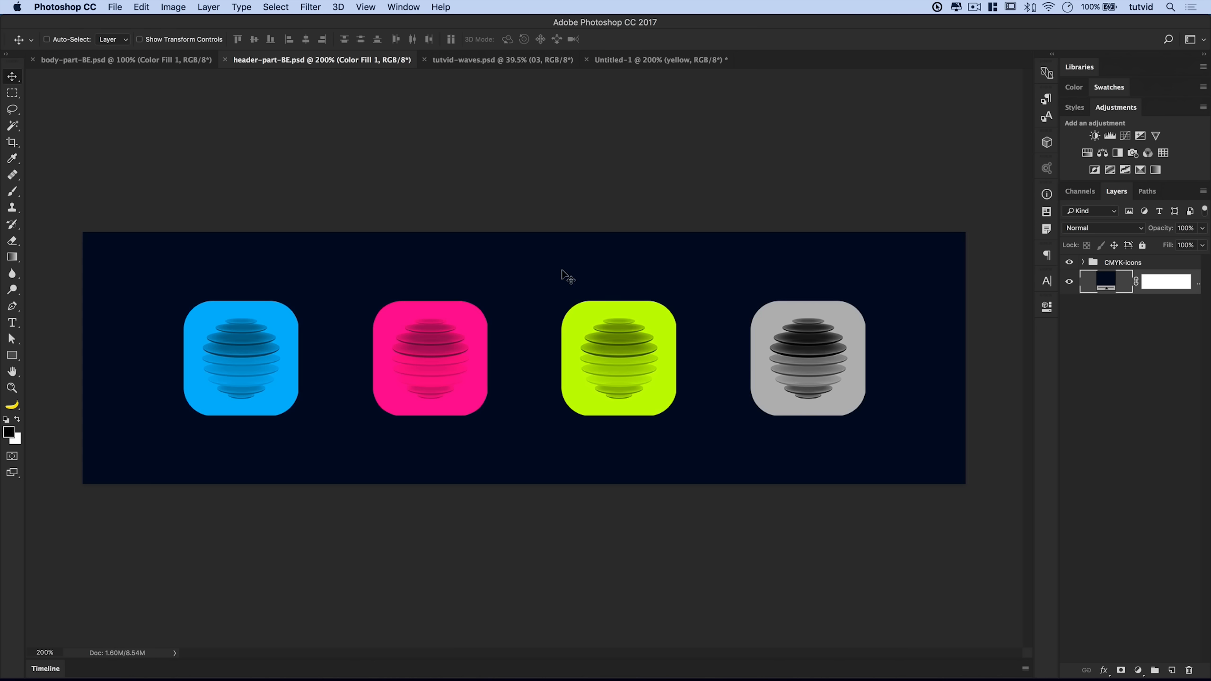
pyautogui.click(656, 60)
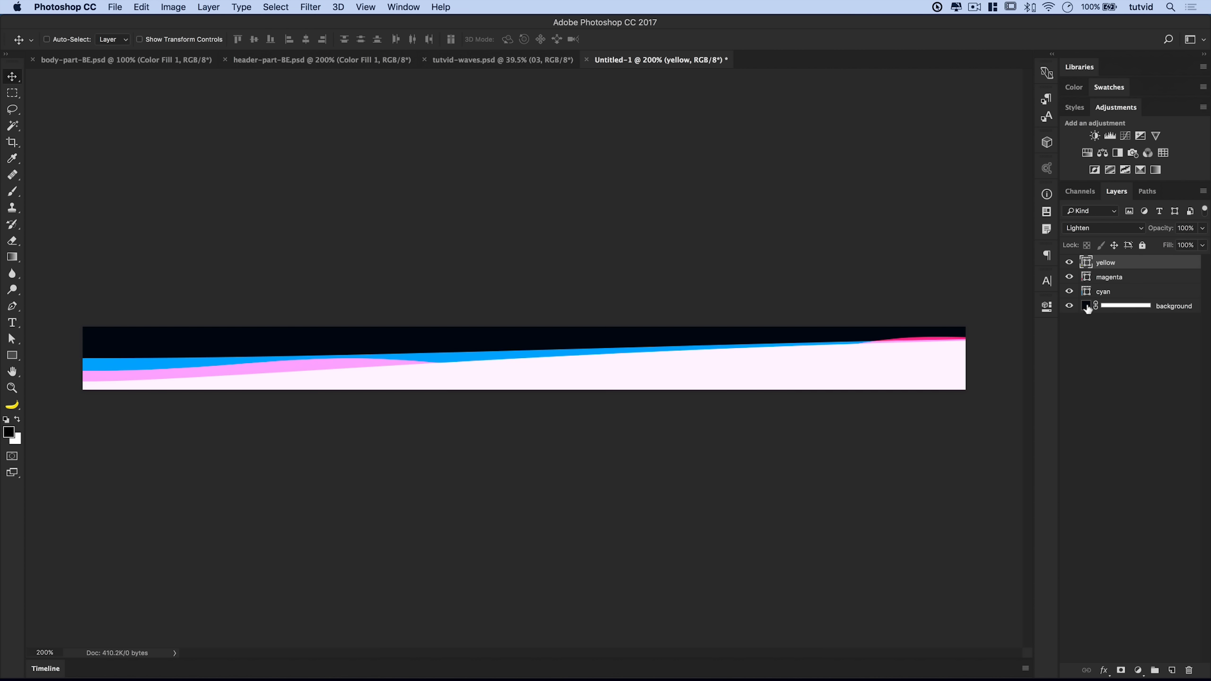
pyautogui.doubleClick(1087, 308)
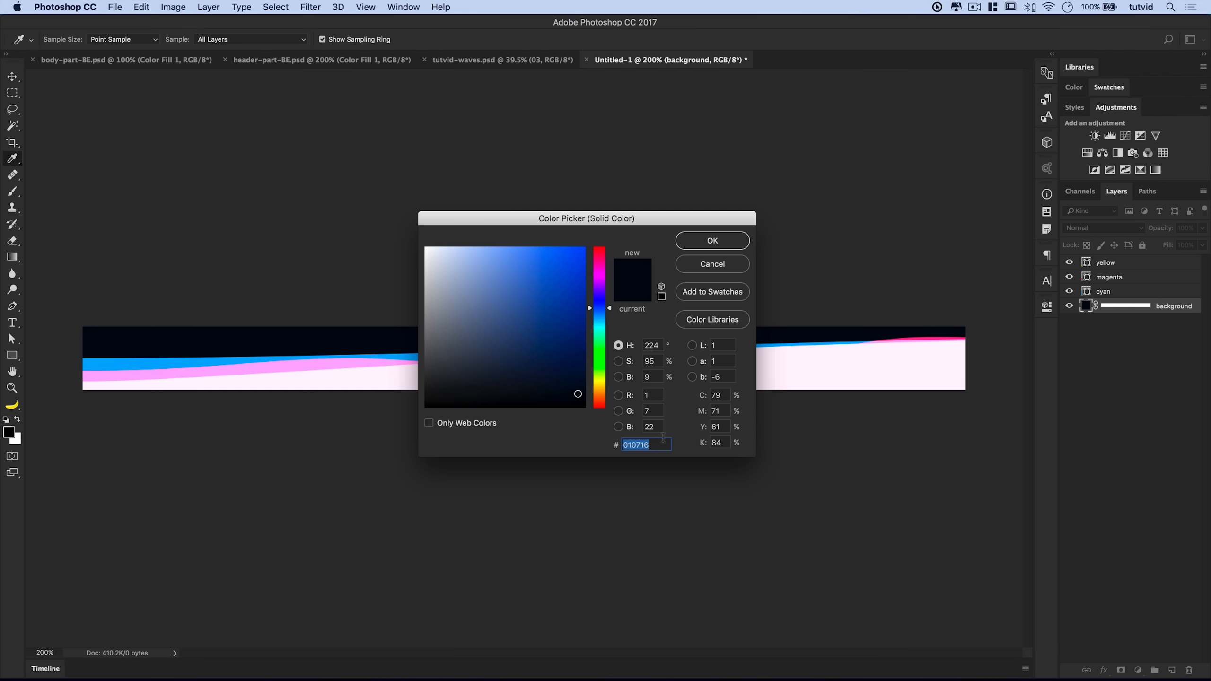
pyautogui.click(714, 244)
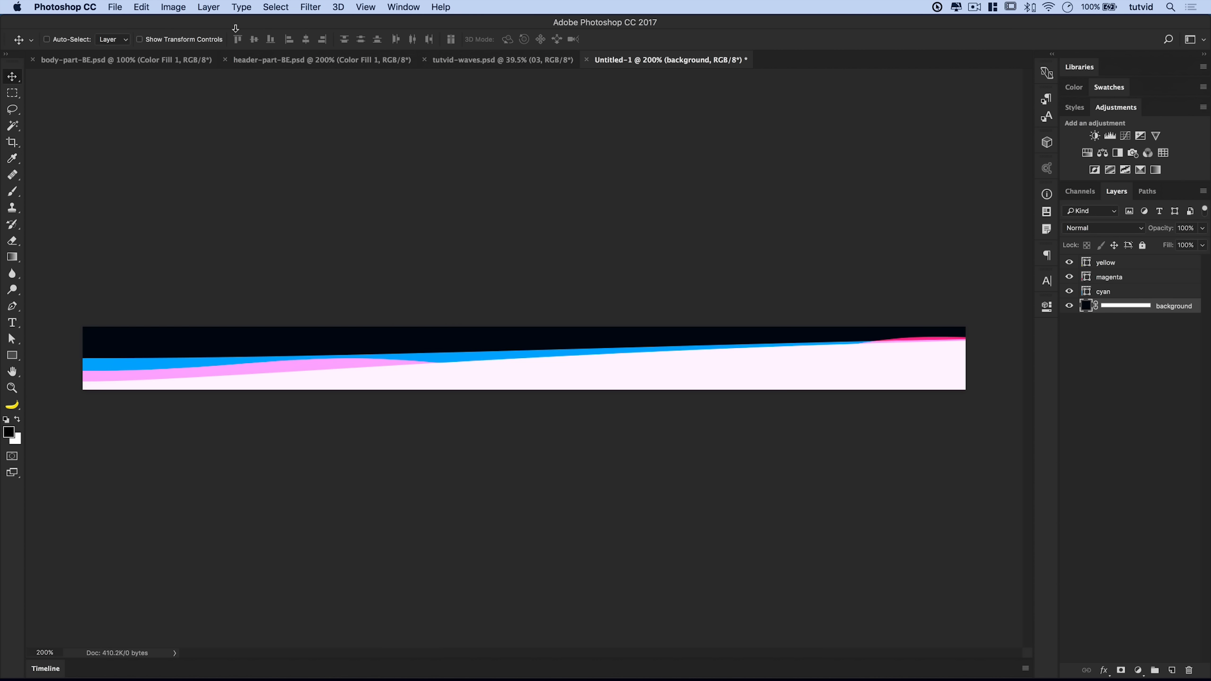
pyautogui.click(312, 60)
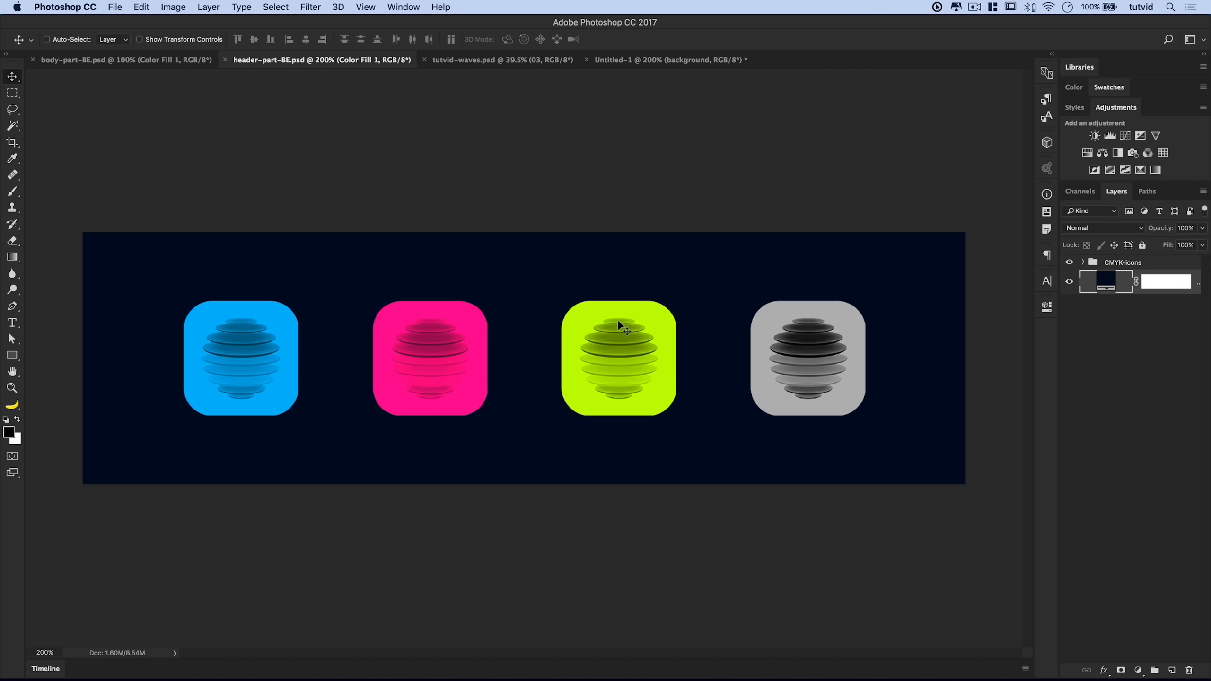
pyautogui.doubleClick(1105, 282)
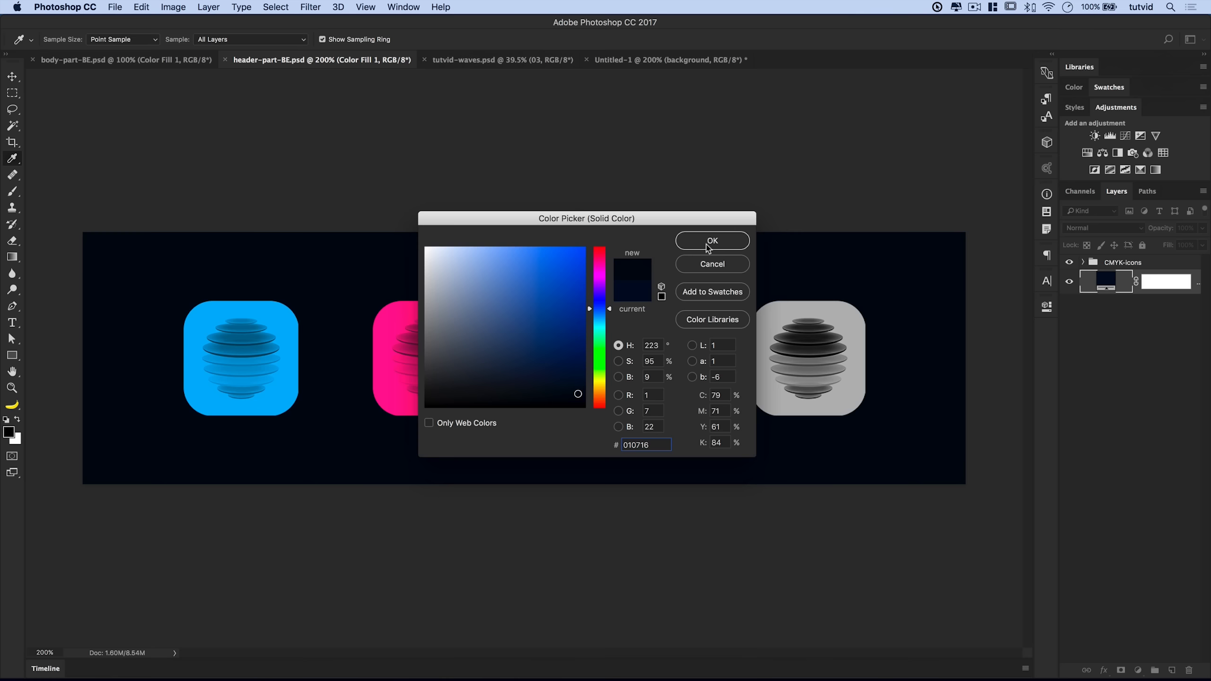
pyautogui.click(712, 240)
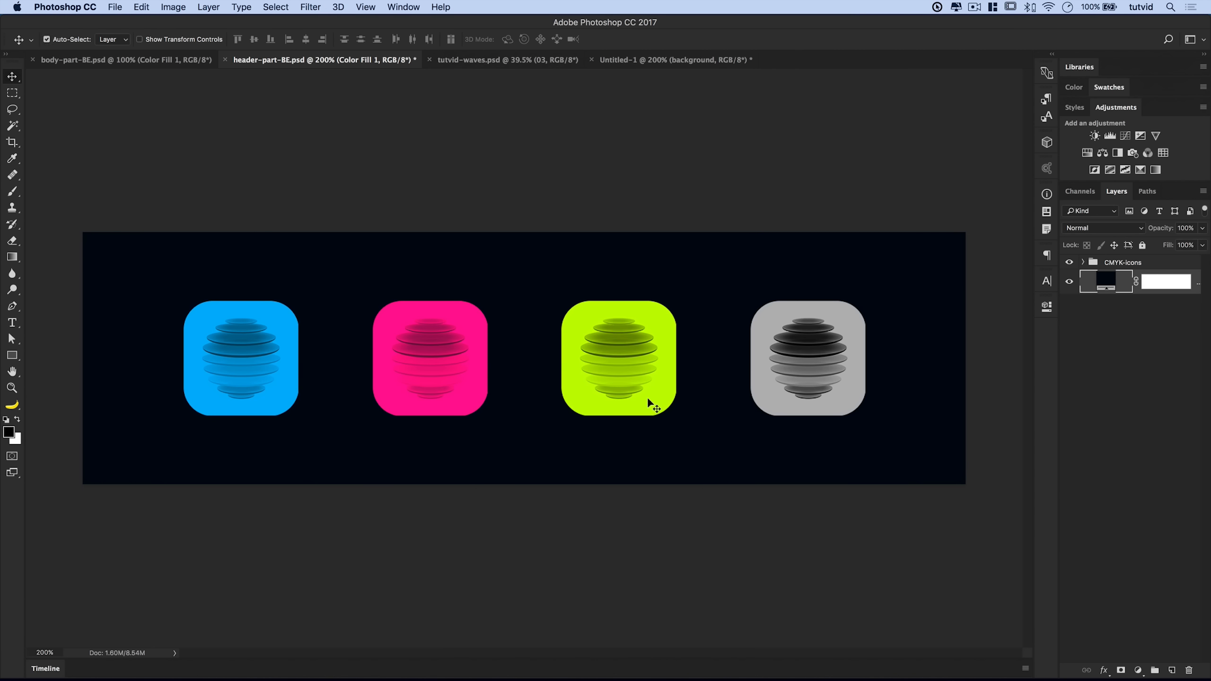
# - Export the header as header-part-BE.jpg to the Desktop with Export As
pyautogui.click(115, 7)
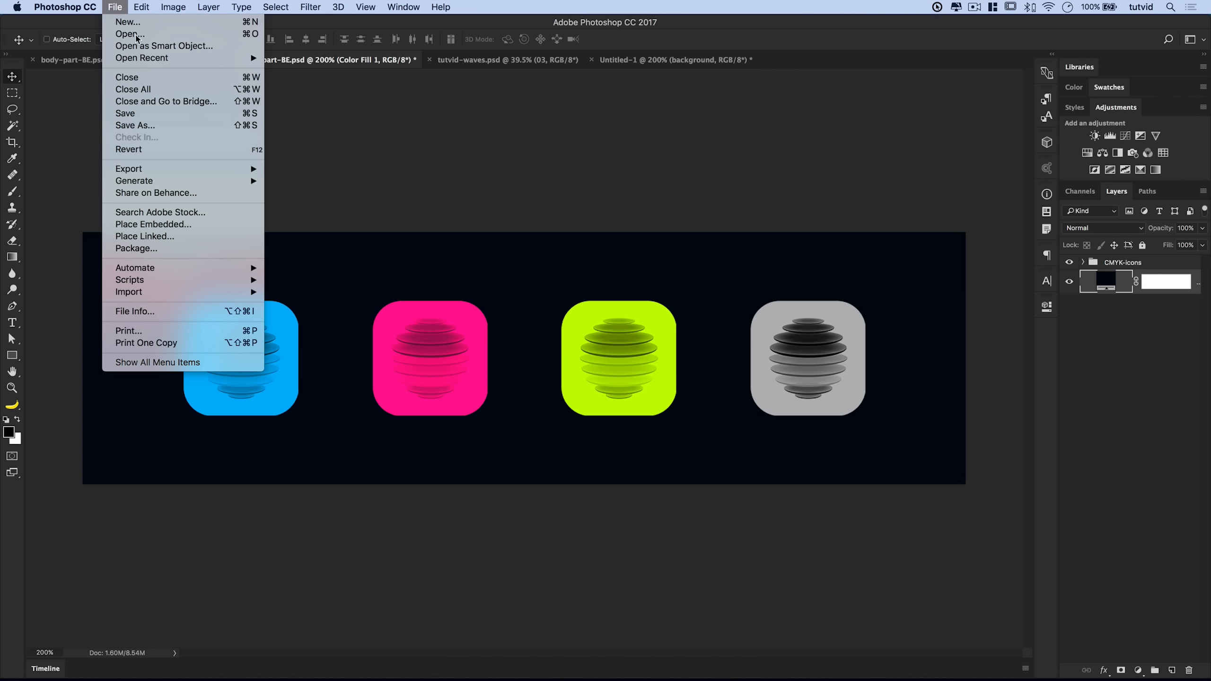
pyautogui.moveTo(191, 169)
pyautogui.click(318, 181)
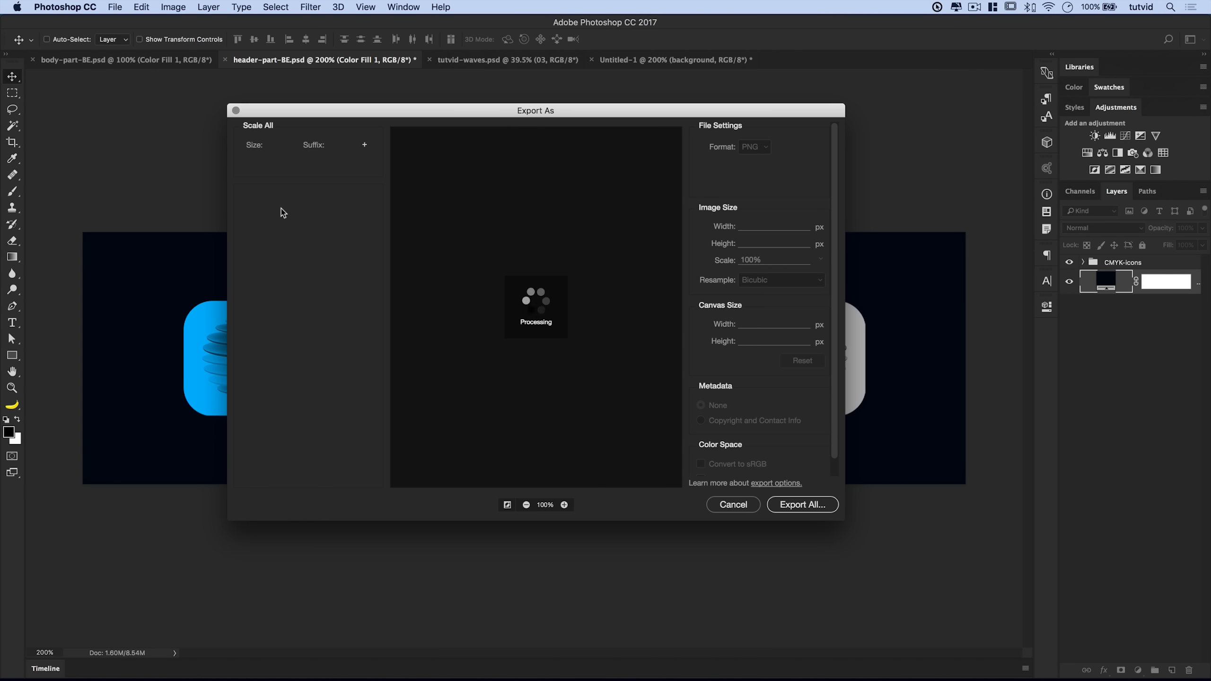
pyautogui.click(803, 504)
pyautogui.click(787, 462)
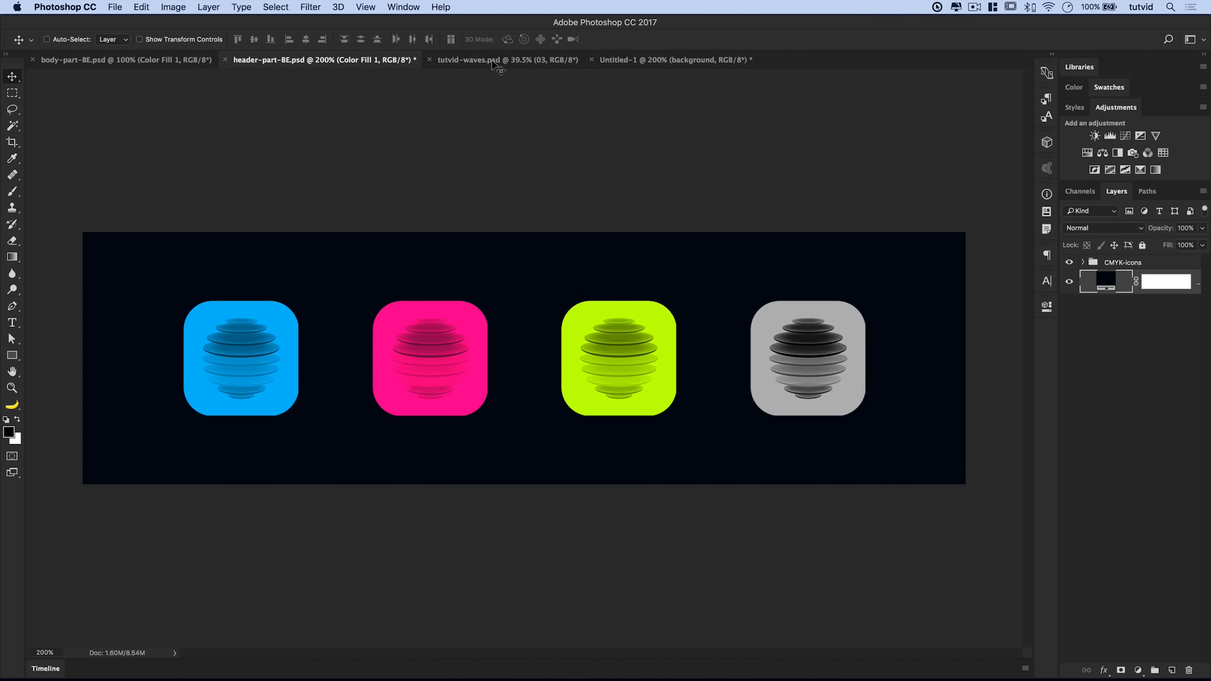
# - In the untitled waves document, sample the pale front wave as the foreground color and copy its hex code fff3ff
pyautogui.click(675, 61)
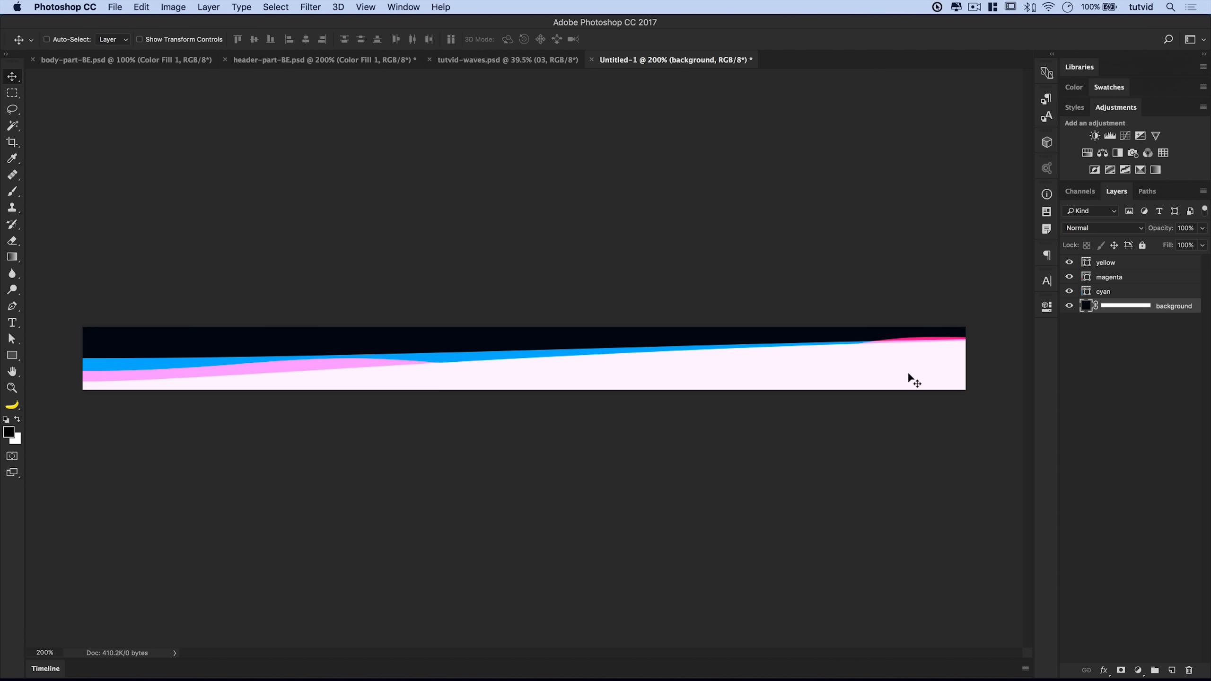
pyautogui.click(1105, 292)
pyautogui.click(1112, 266)
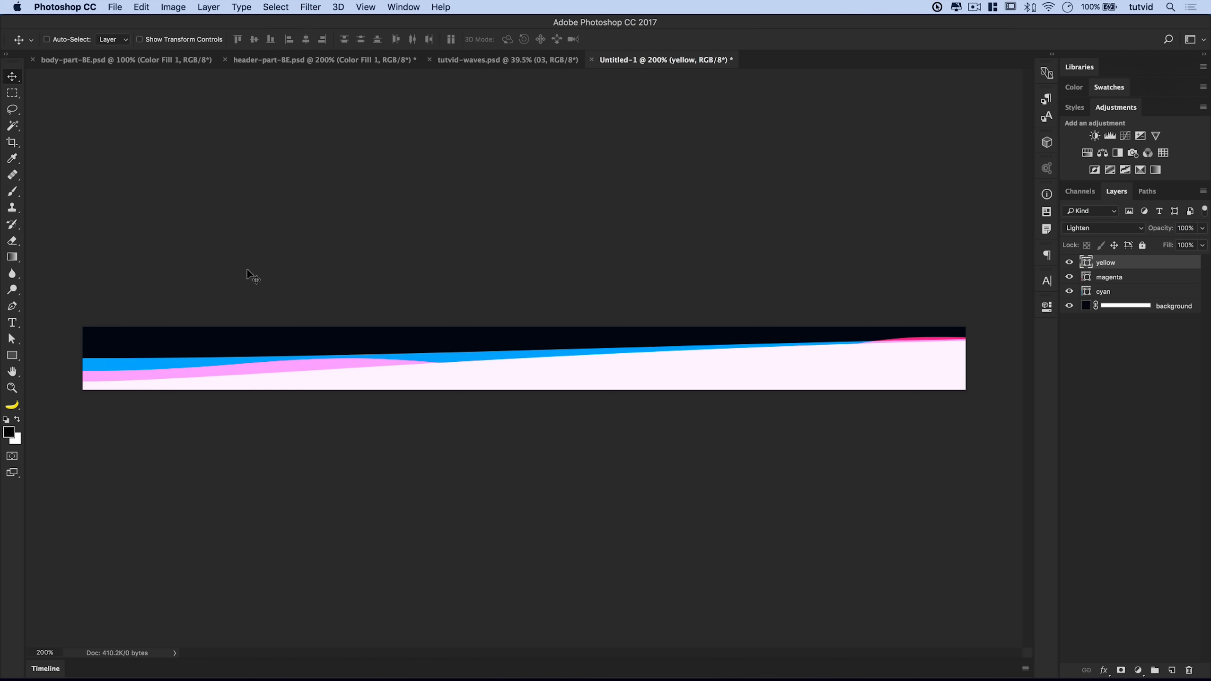
pyautogui.click(12, 158)
pyautogui.click(786, 381)
pyautogui.click(9, 433)
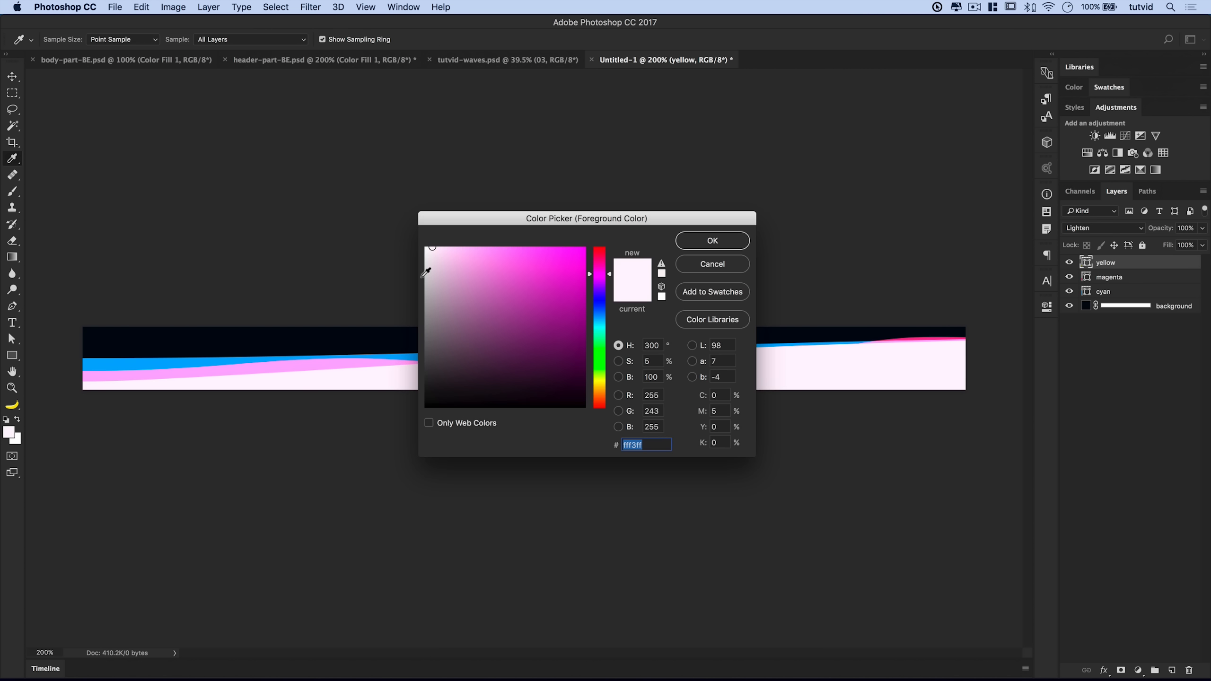
pyautogui.moveTo(550, 226); pyautogui.dragTo(517, 206)
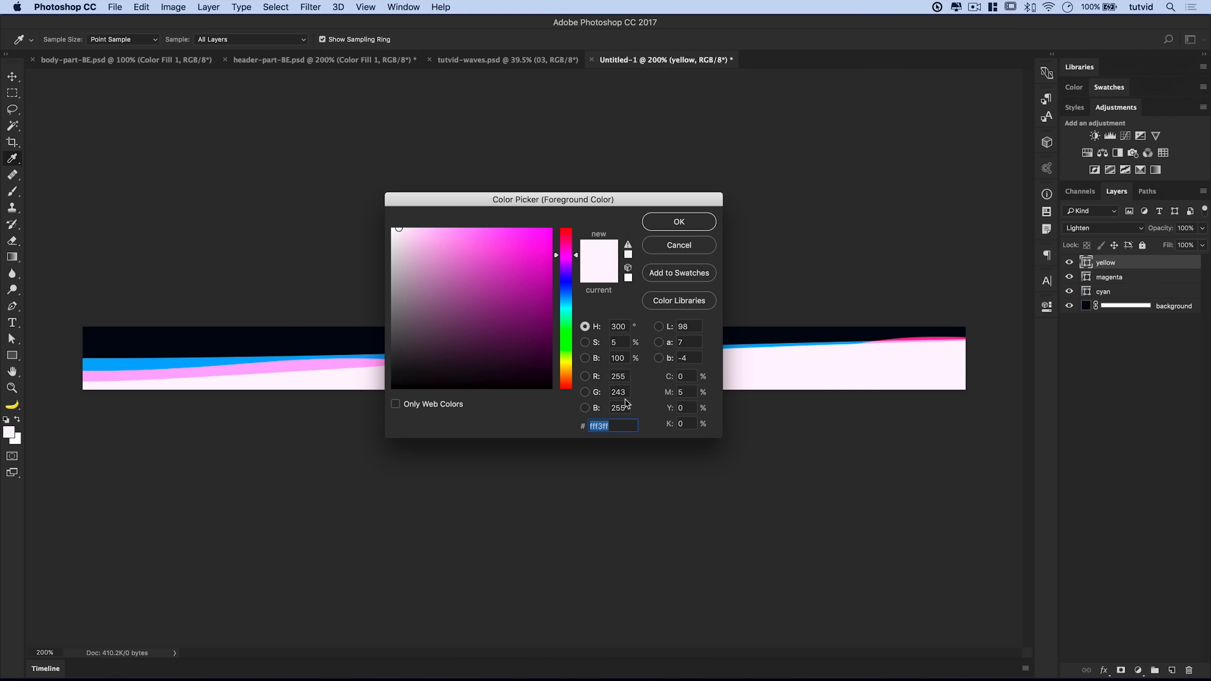
pyautogui.click(670, 224)
# - Apply the copied color fff3ff to the background color fill of body-part-BE.psd
pyautogui.click(173, 63)
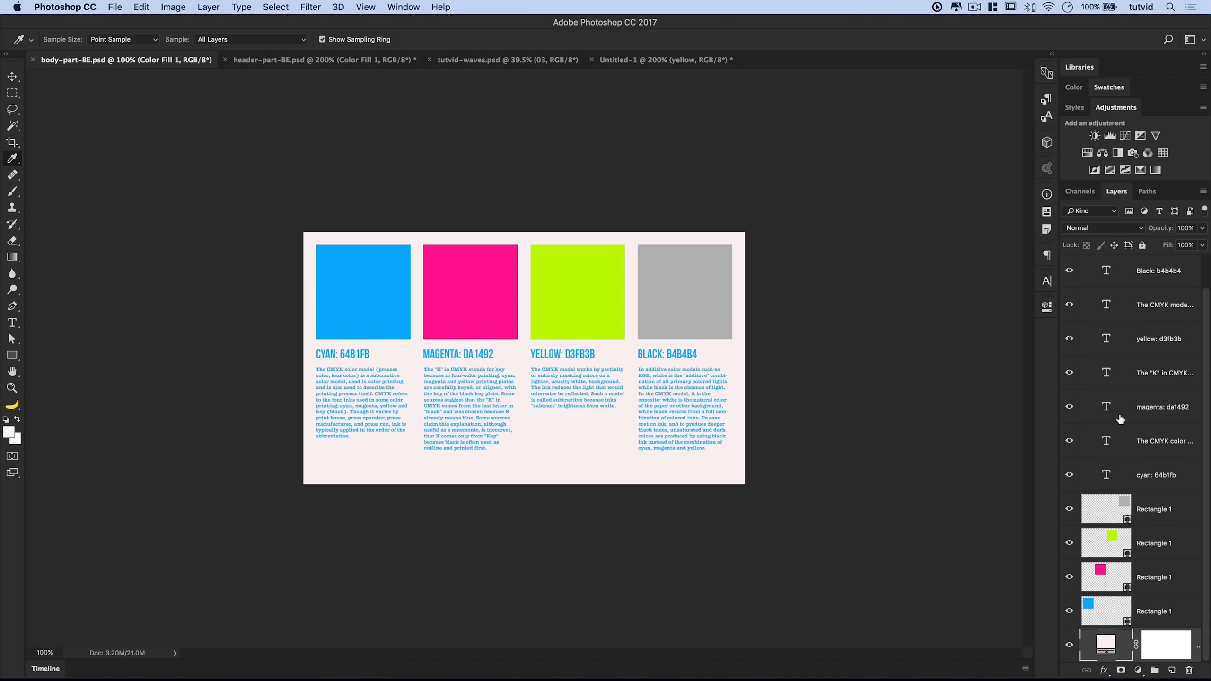
pyautogui.doubleClick(1109, 648)
pyautogui.press('super+c')
pyautogui.click(677, 222)
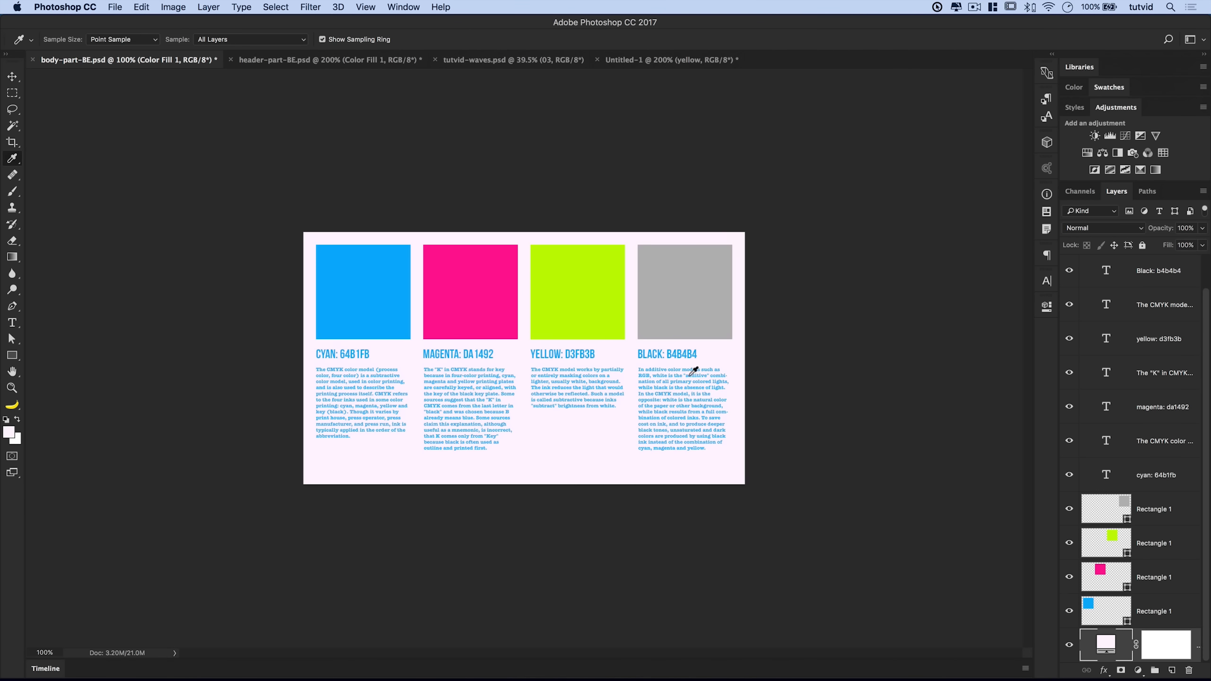
# - Export the body section as body-part-BE.jpg at 1400 x 800 px and 100% quality to the Desktop
pyautogui.click(108, 6)
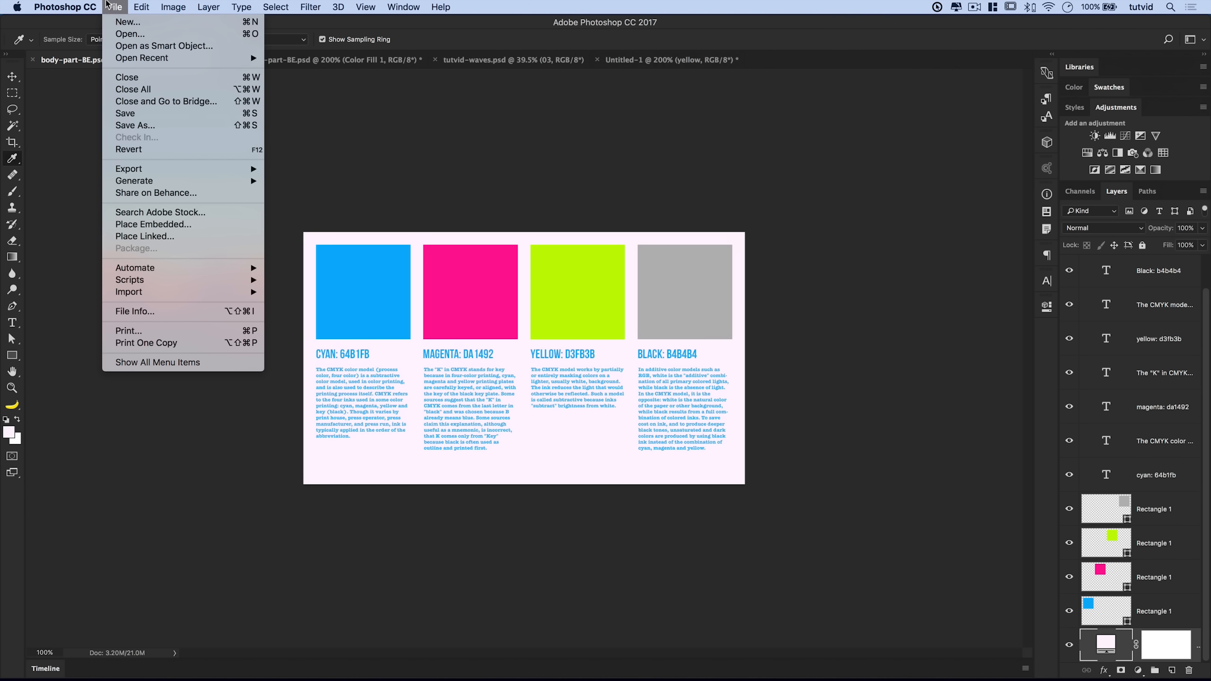
pyautogui.moveTo(163, 168)
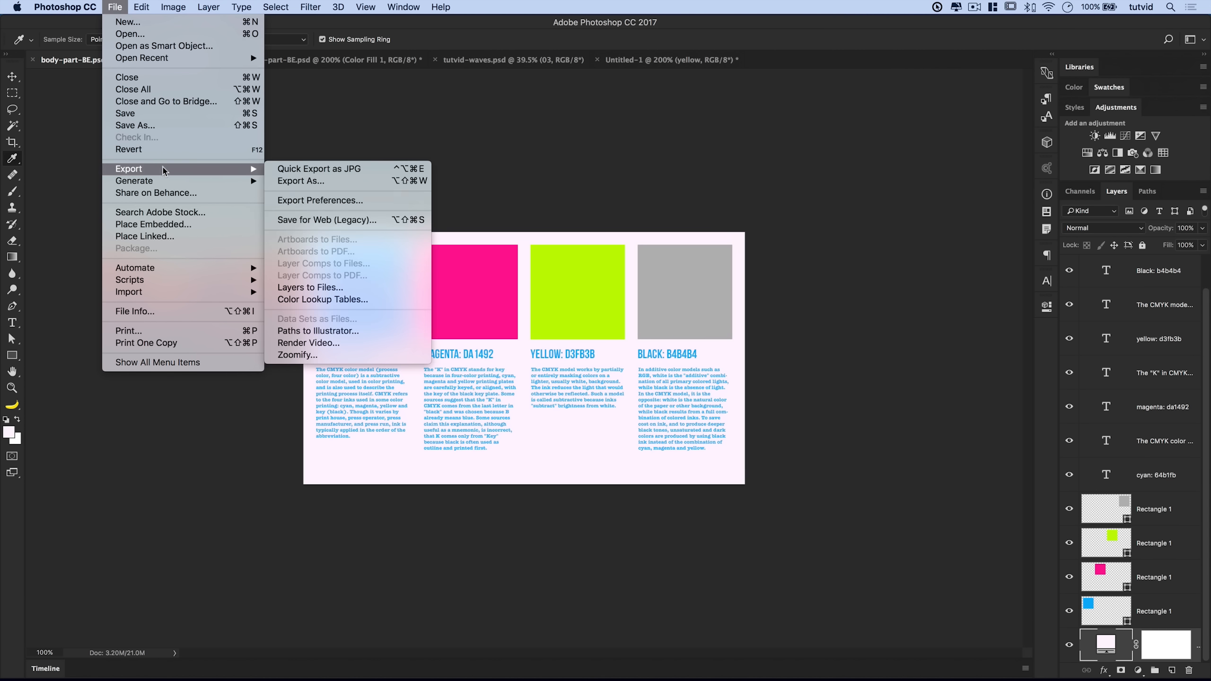
pyautogui.click(803, 355)
pyautogui.press('super+alt+shift+w')
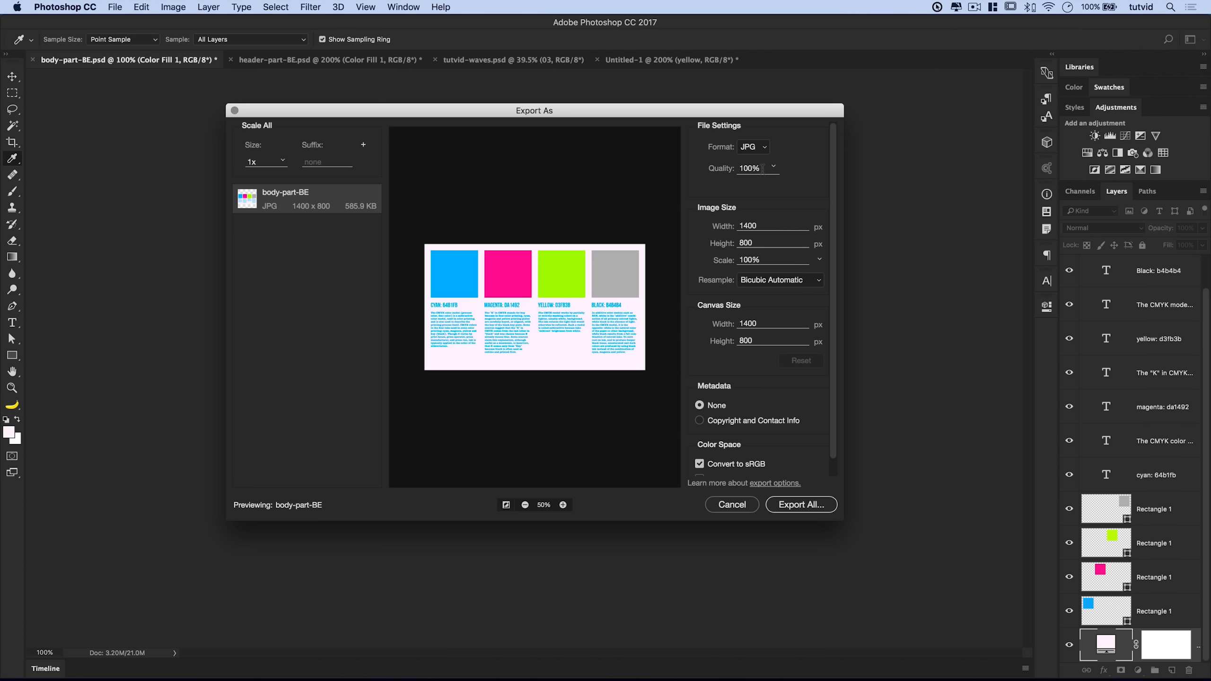
pyautogui.click(797, 510)
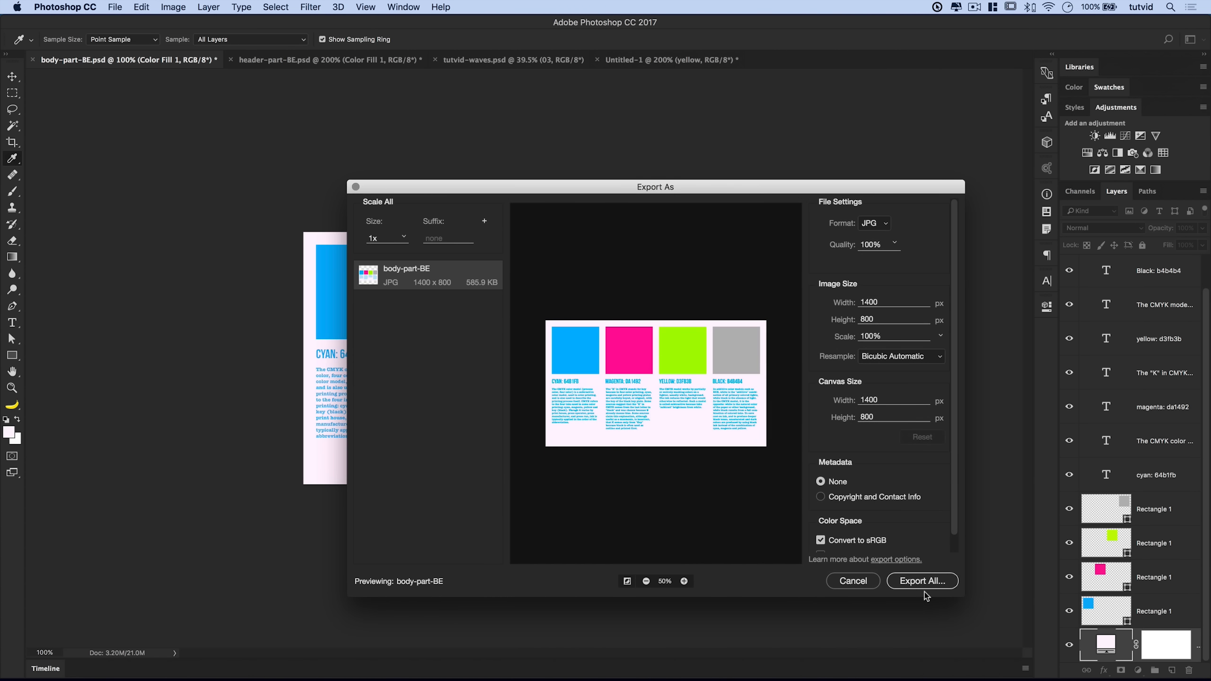
pyautogui.click(923, 581)
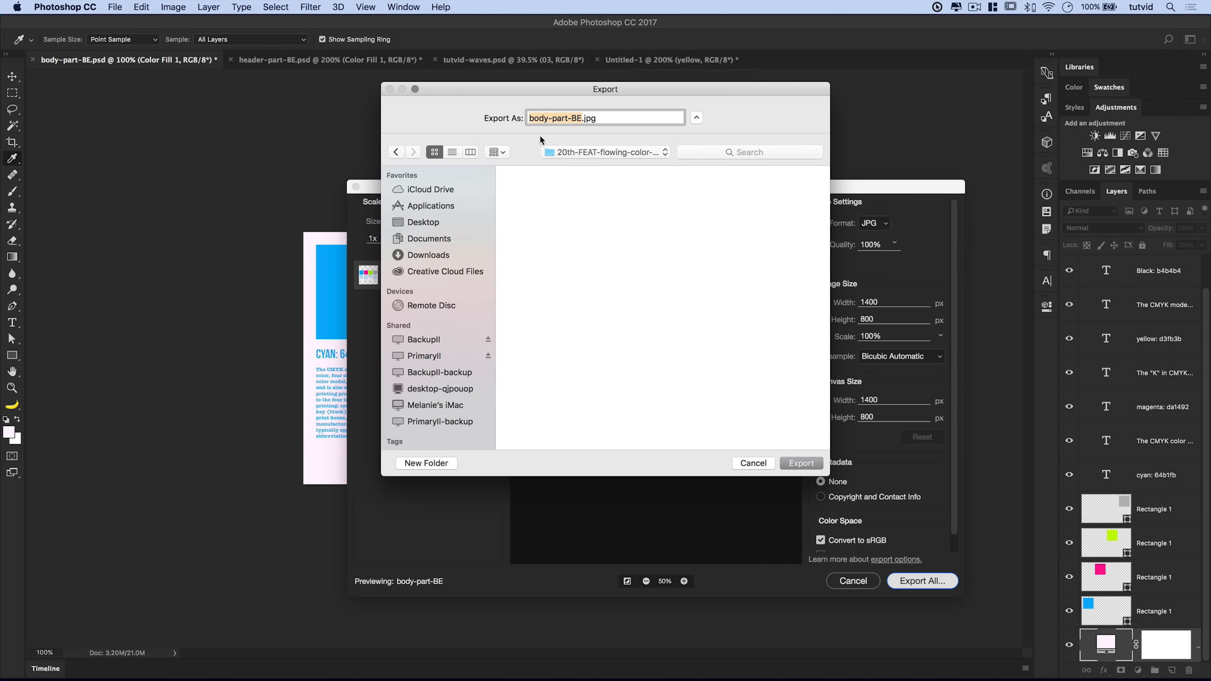
pyautogui.click(424, 223)
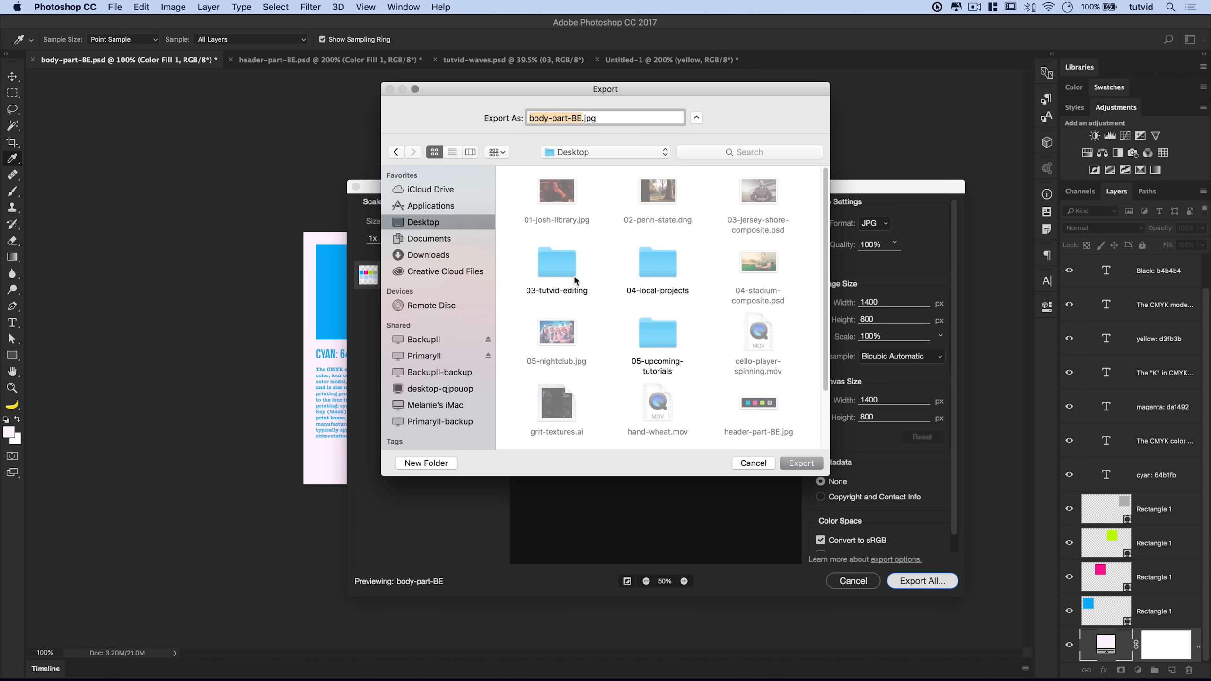
pyautogui.click(797, 463)
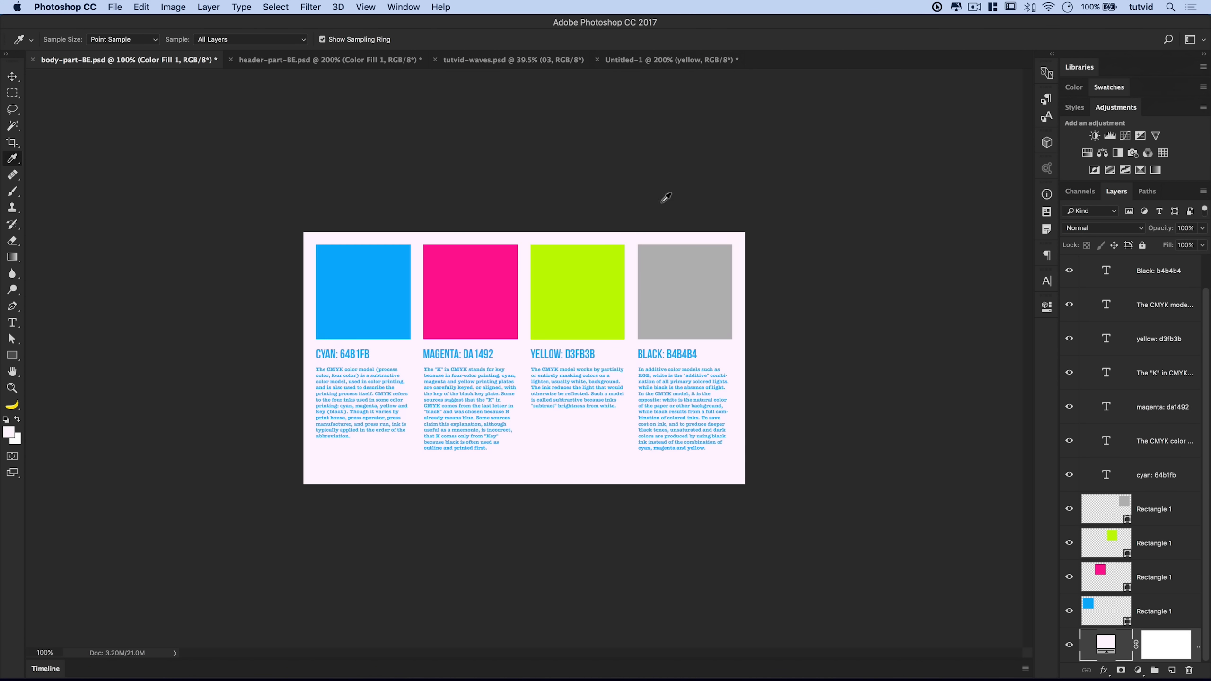
# - Switch to the Behance project editor in Chrome and save the layout styles with Spacing at 0 px
pyautogui.press('super+Tab')
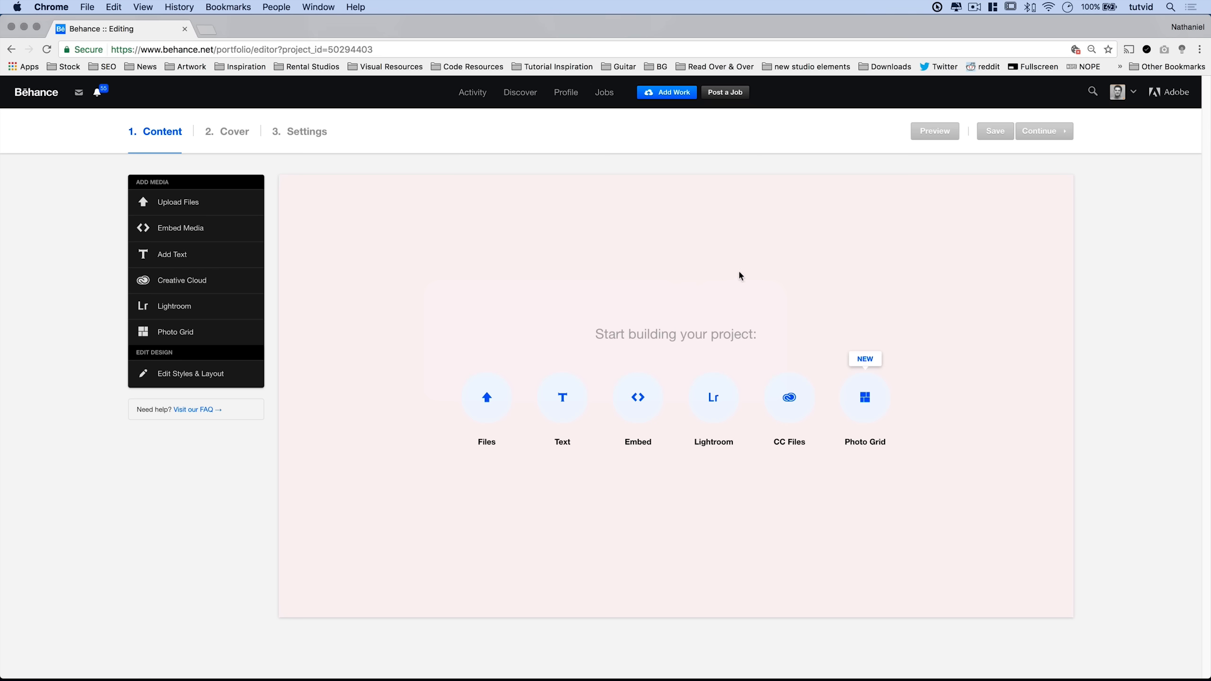
pyautogui.click(194, 380)
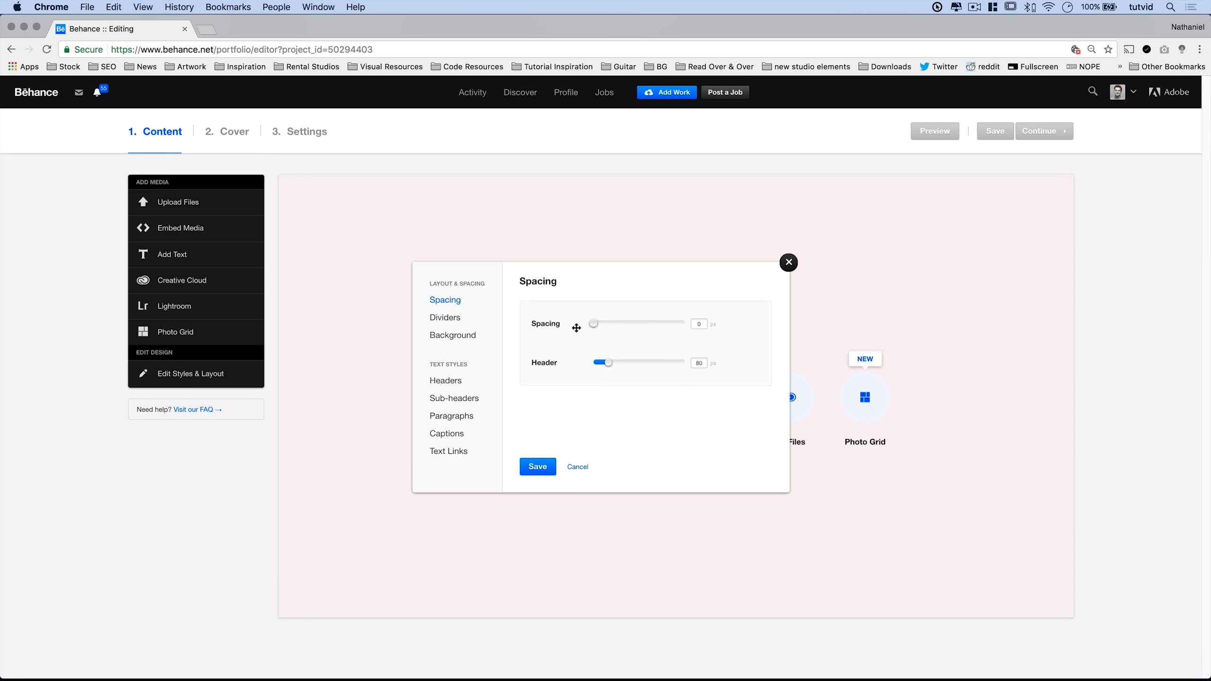
pyautogui.click(538, 467)
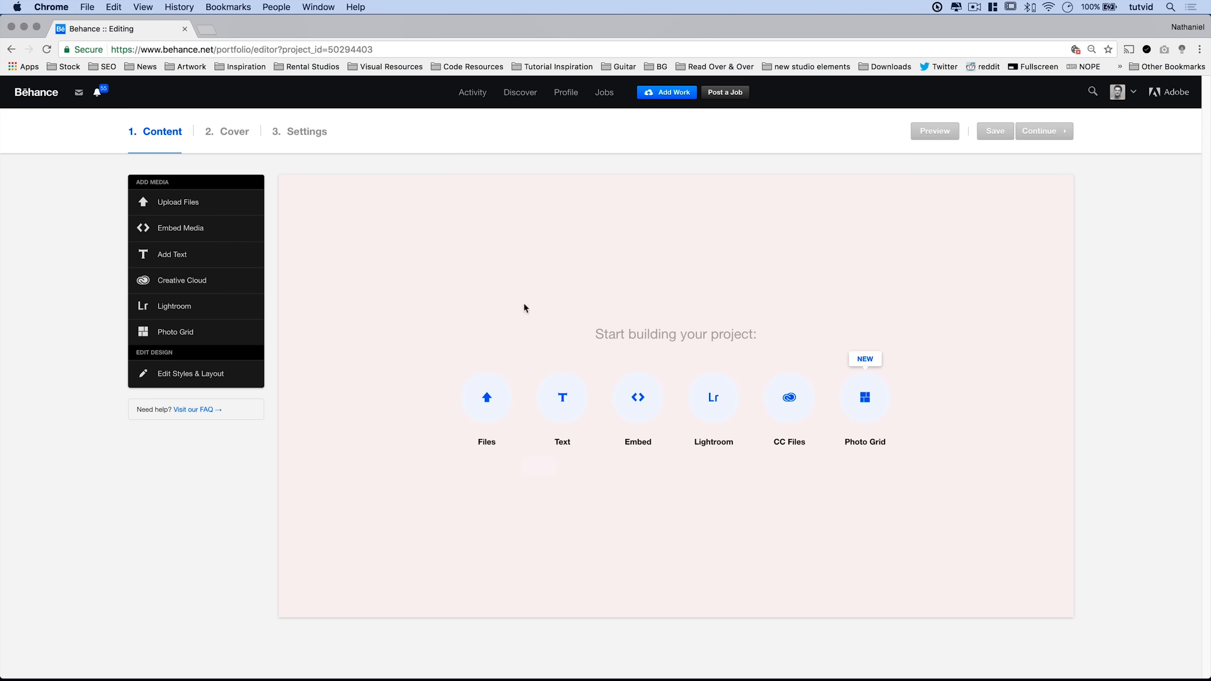
# - Upload header-part-BE.jpg from the Desktop as the first image of the Behance project
pyautogui.click(486, 400)
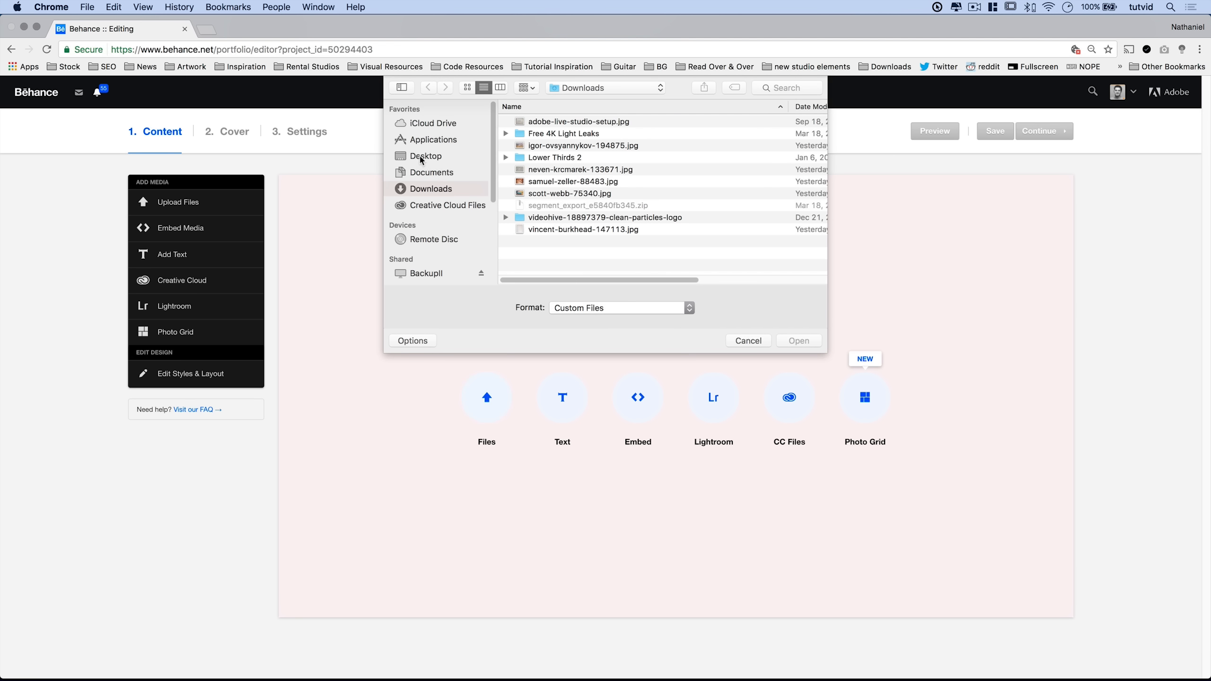
pyautogui.click(428, 156)
pyautogui.click(559, 223)
pyautogui.scroll(-1, 570, 224)
pyautogui.click(591, 254)
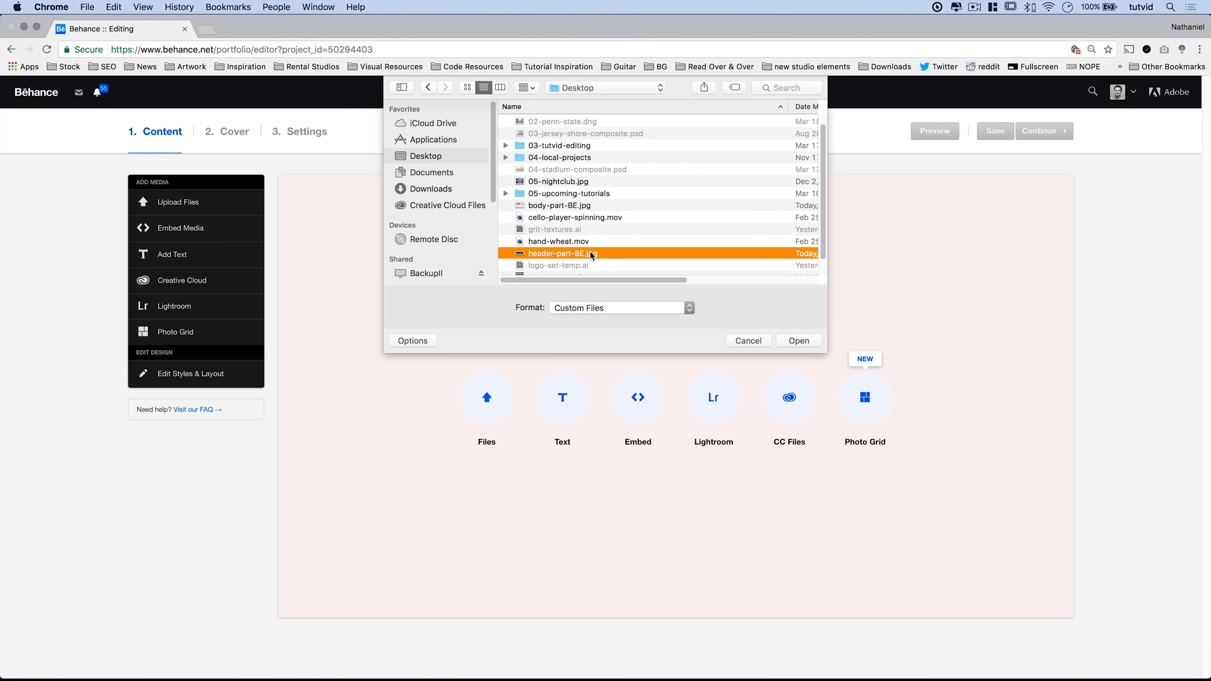
pyautogui.click(800, 341)
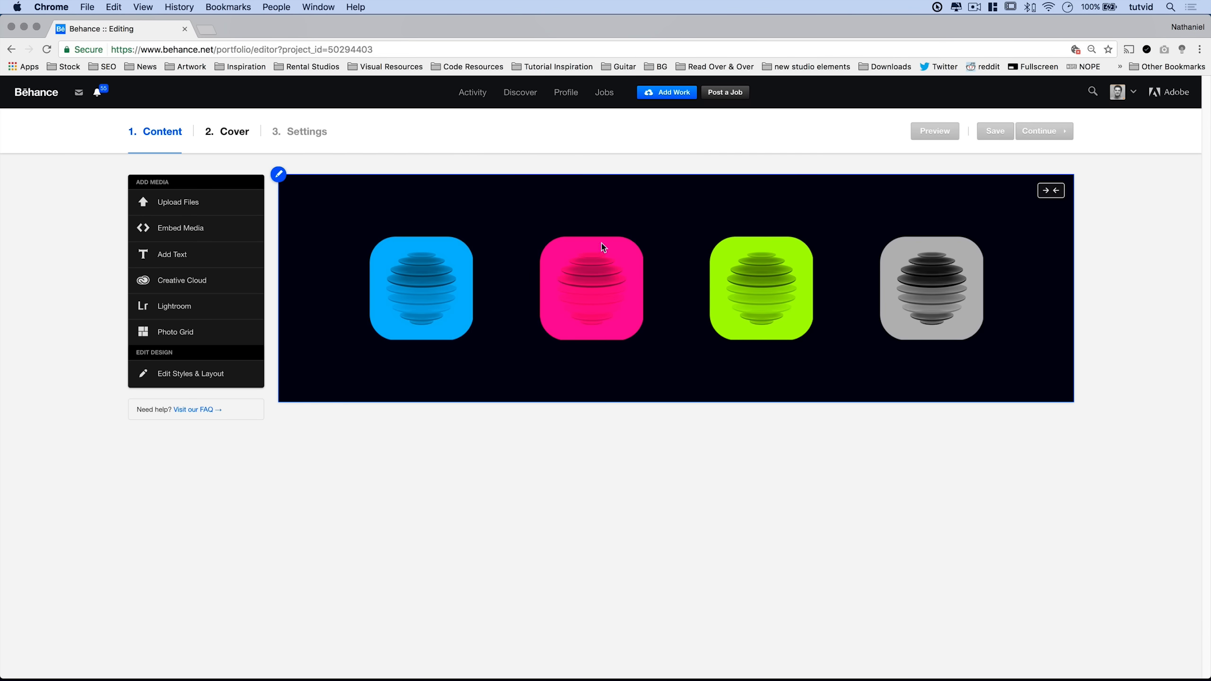
# - Insert waves-transition.gif from the Desktop directly below the header image in the Behance project
pyautogui.moveTo(657, 413)
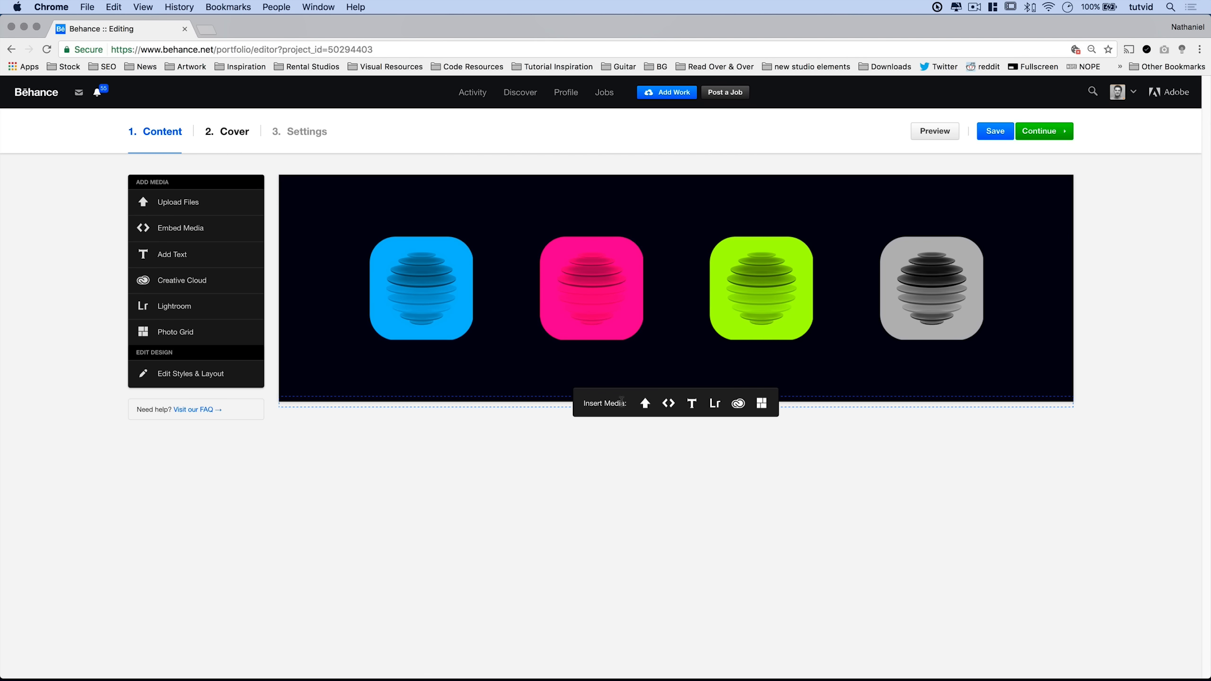
pyautogui.click(646, 404)
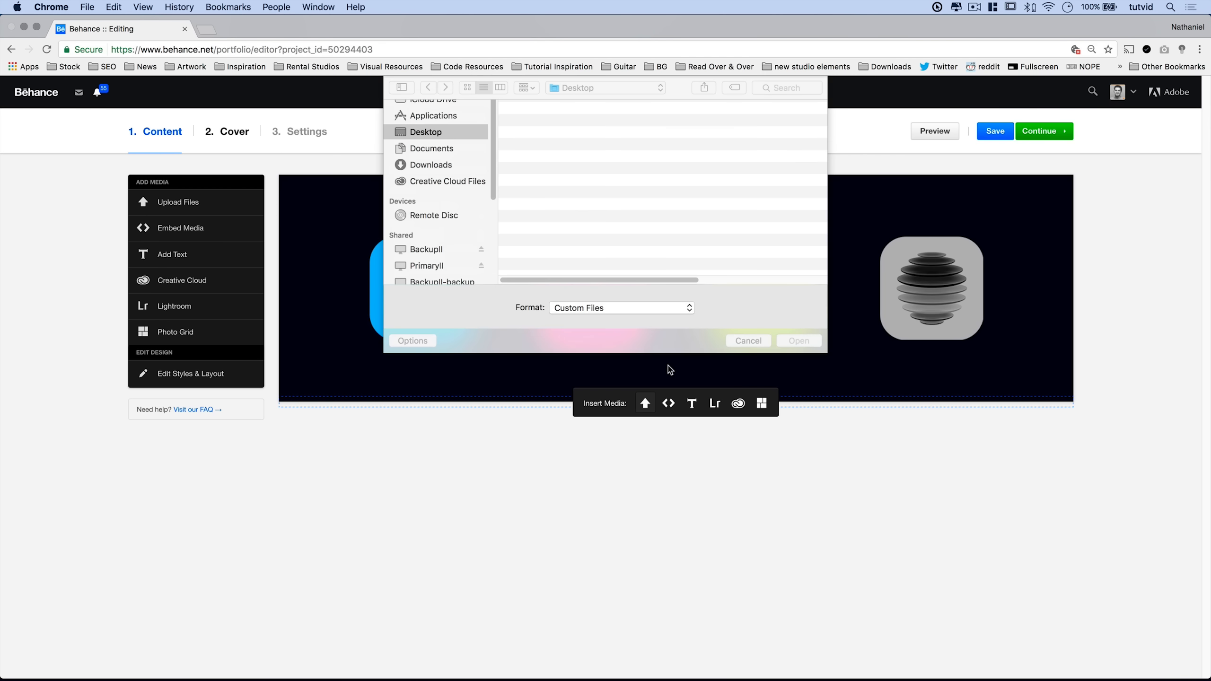
pyautogui.scroll(-3, 590, 243)
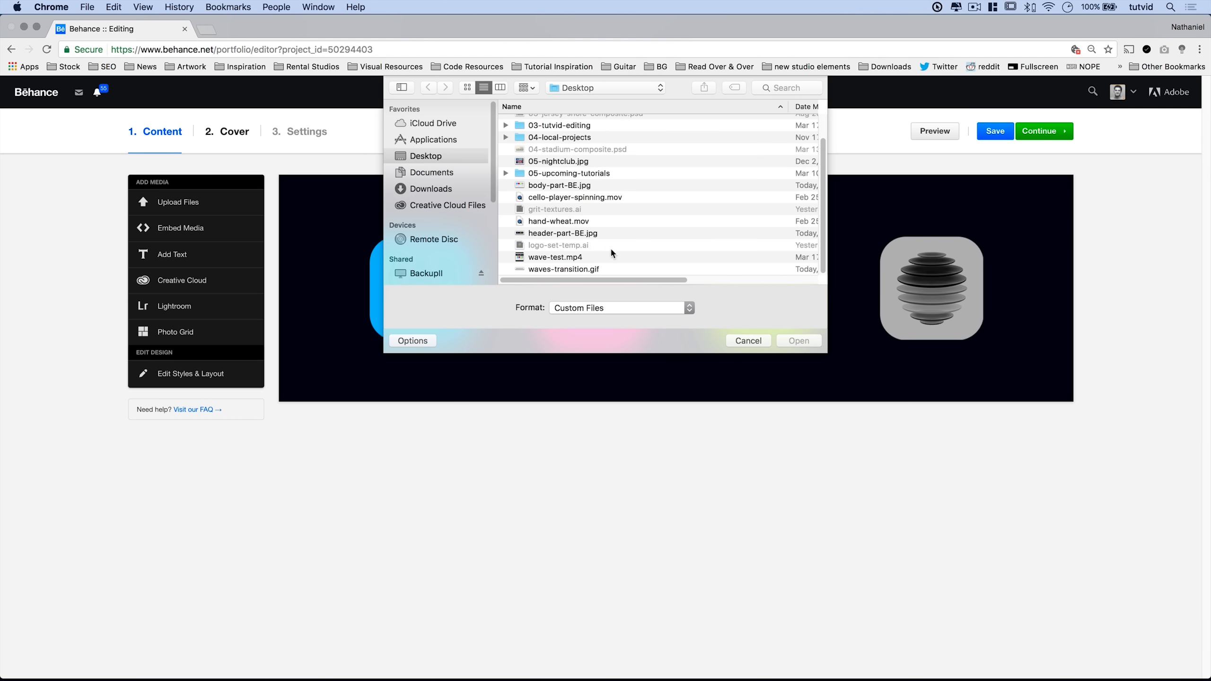
pyautogui.click(622, 270)
pyautogui.click(799, 341)
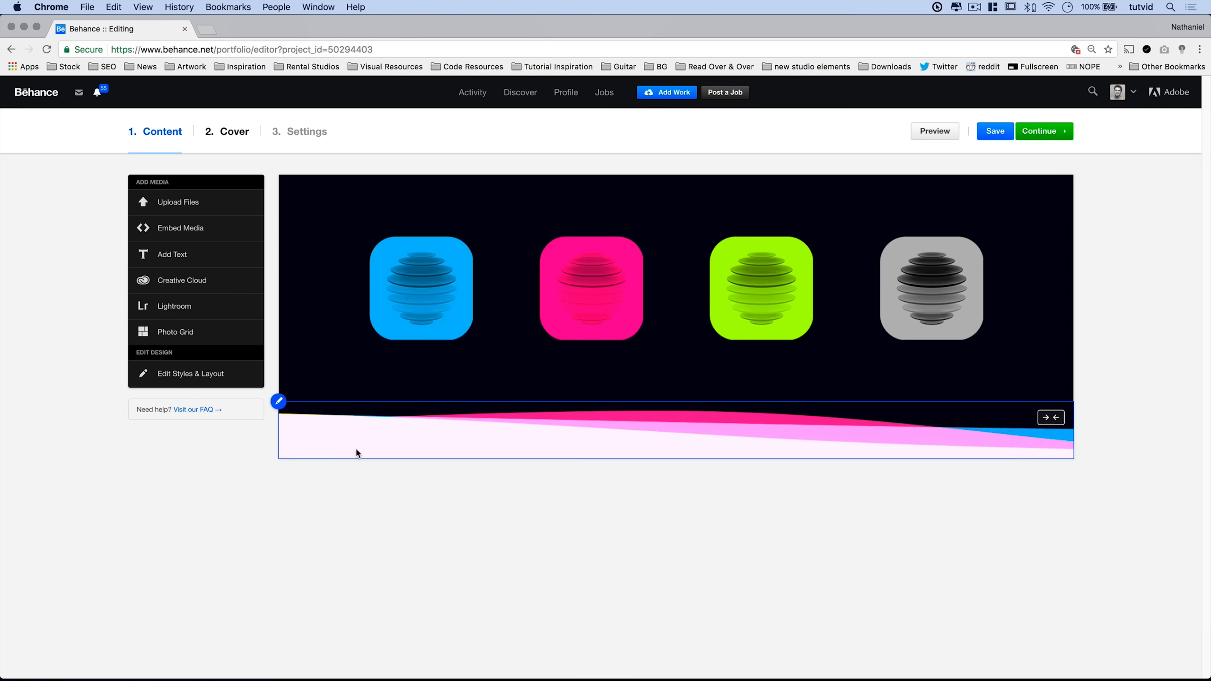
# - Insert body-part-BE.jpg from the Desktop directly below the wave GIF and preview the assembled project
pyautogui.moveTo(604, 451)
pyautogui.click(647, 461)
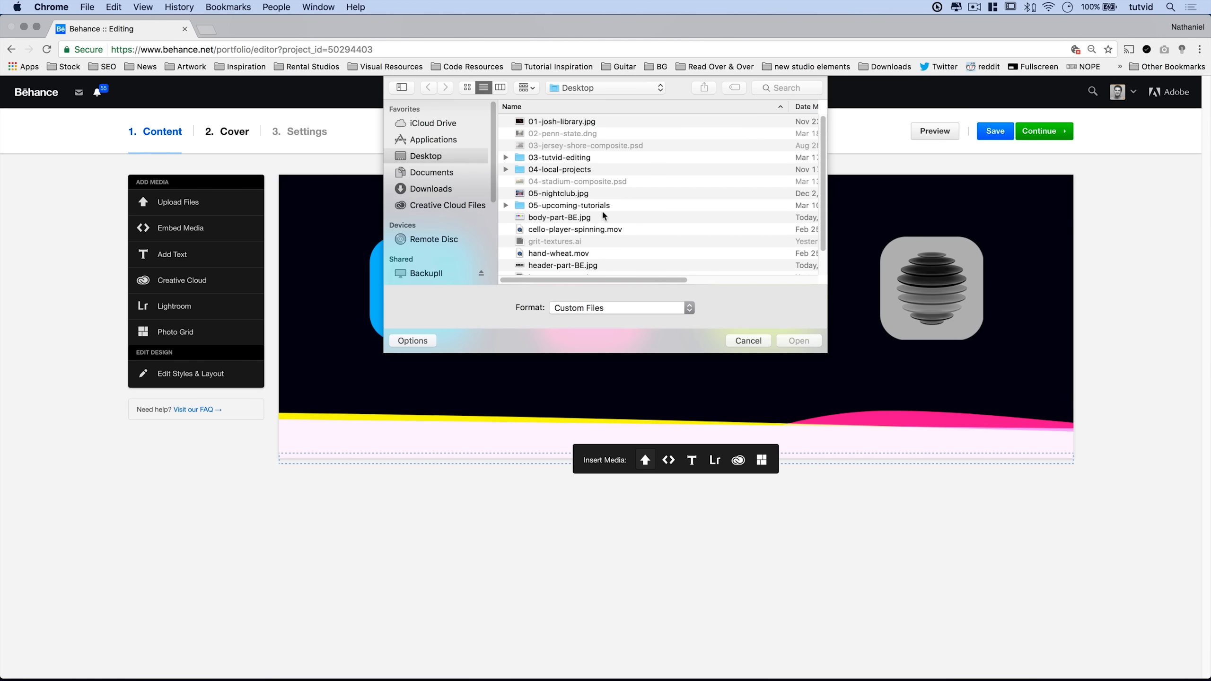
pyautogui.click(557, 218)
pyautogui.click(799, 340)
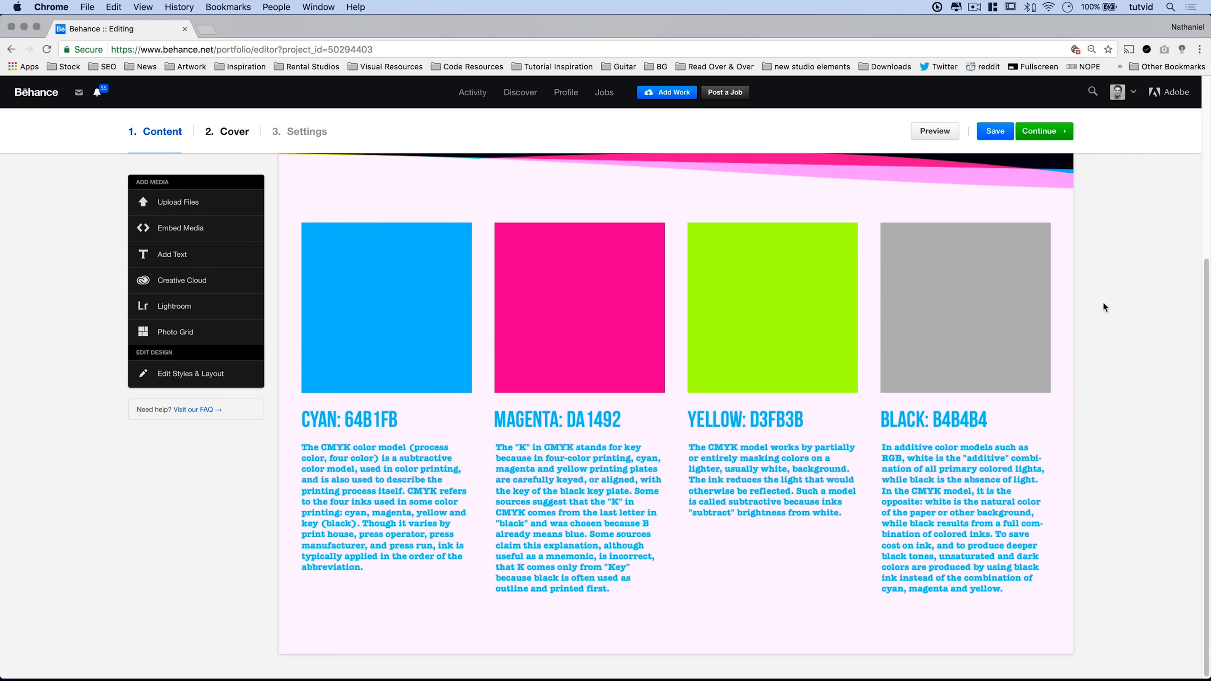
pyautogui.click(938, 134)
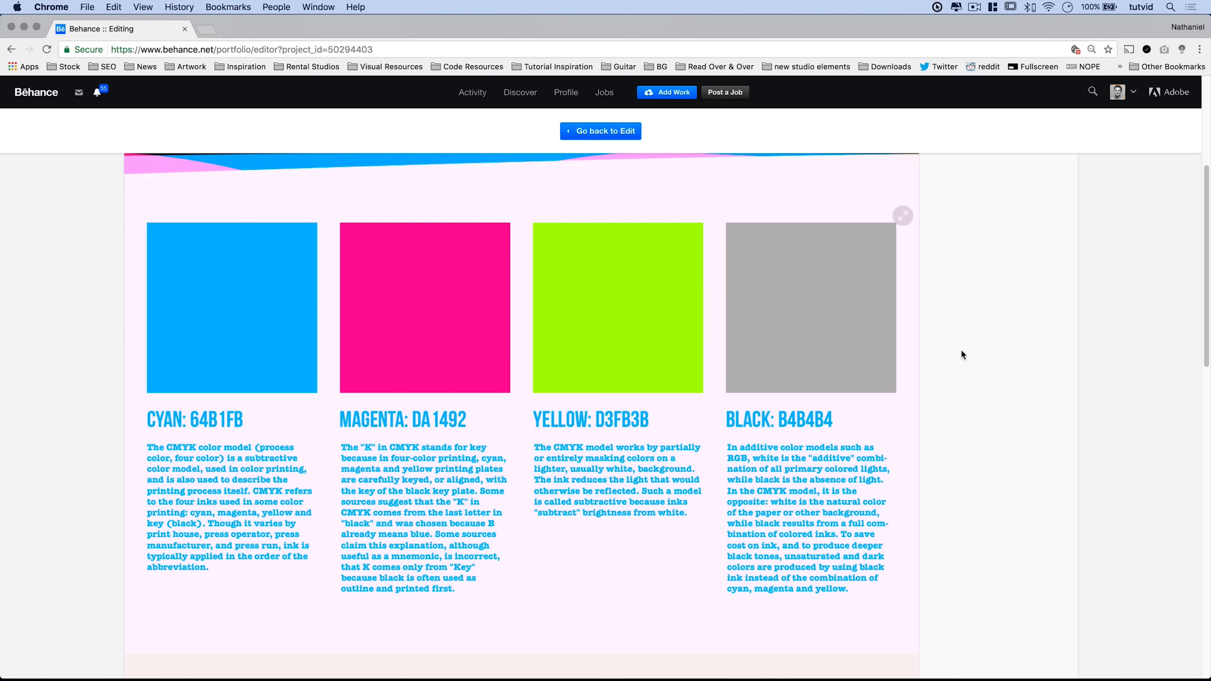
pyautogui.scroll(-2, 1008, 376)
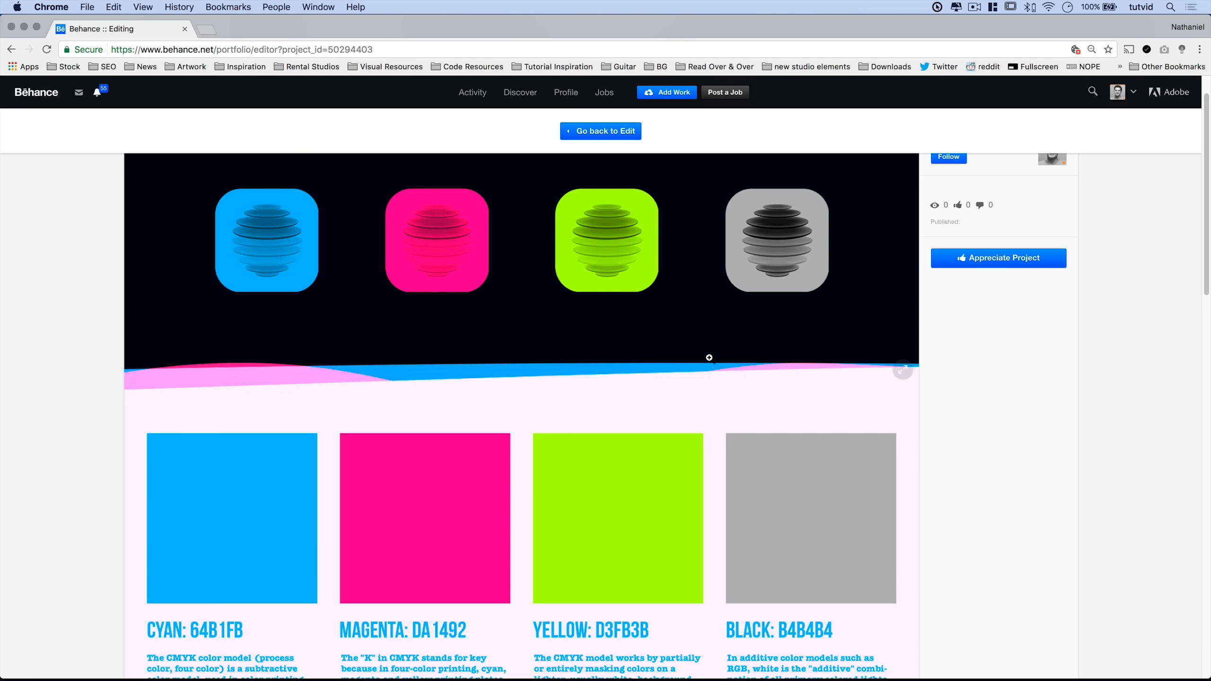
# - Switch to Photoshop and show the animation timeline of the Untitled-1 wave document
pyautogui.press('super+Tab')
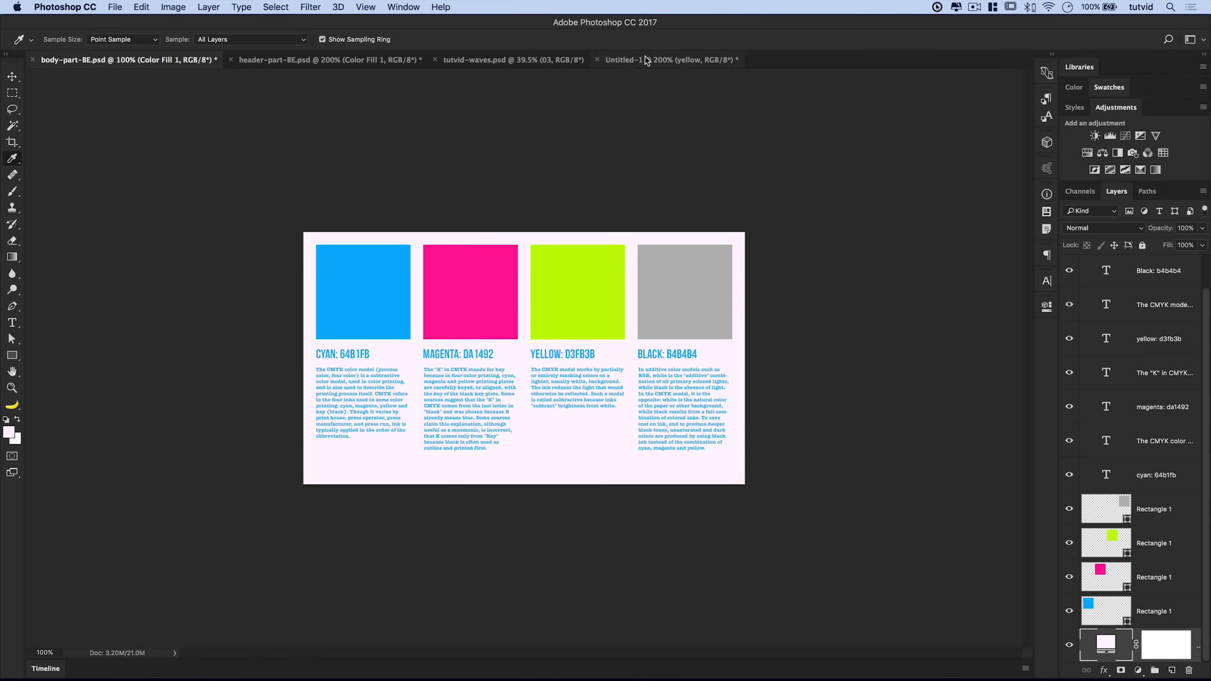
pyautogui.click(647, 60)
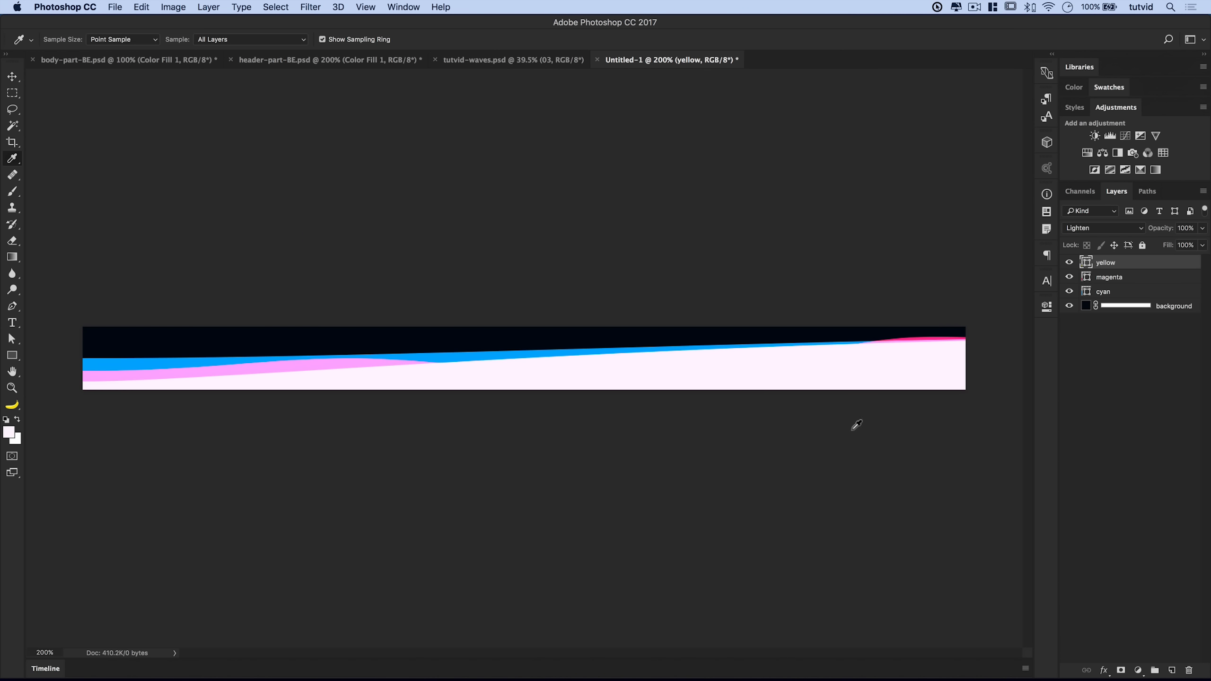
pyautogui.click(46, 669)
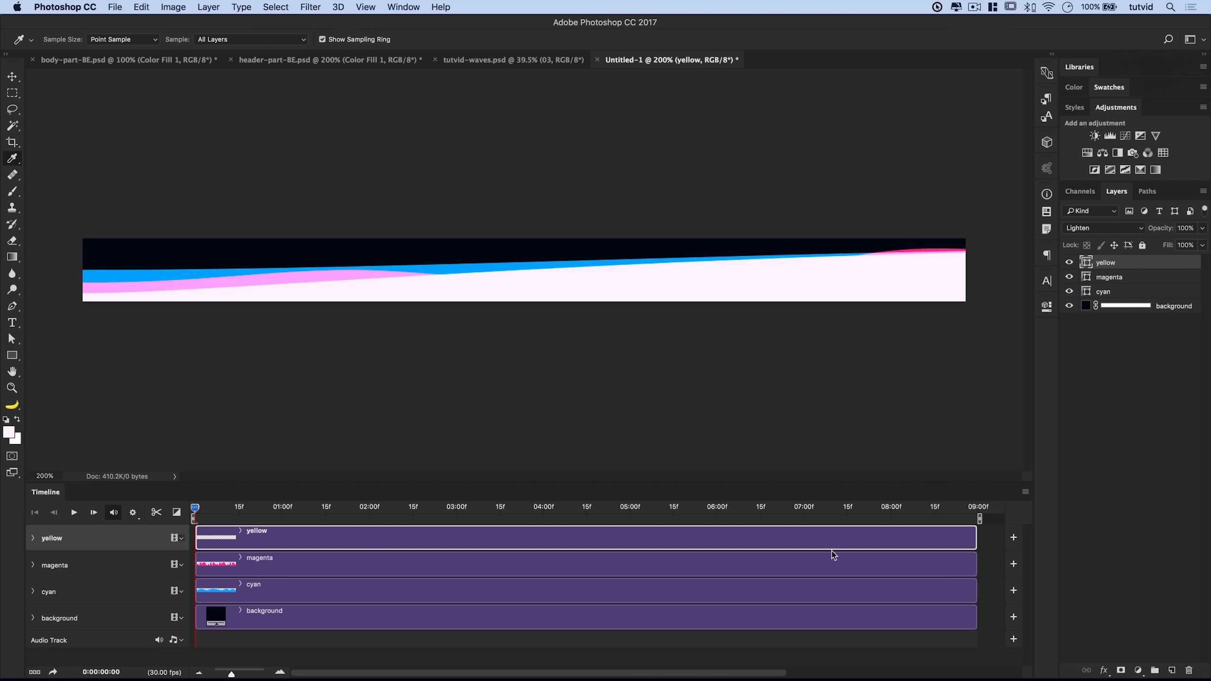